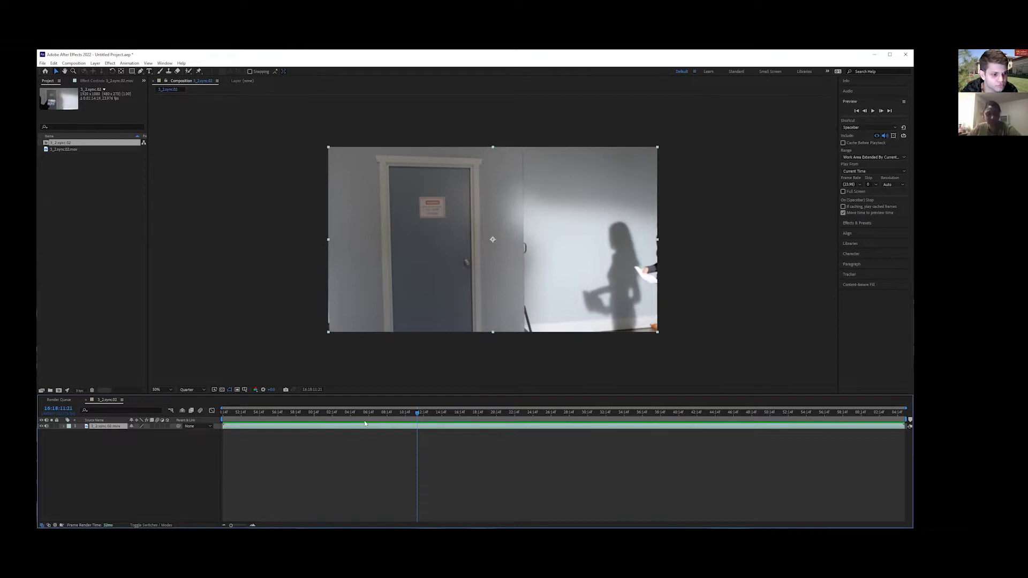
Review the composition's frame size, frame rate and duration in the Composition Settings.
drag(389, 415, 368, 417)
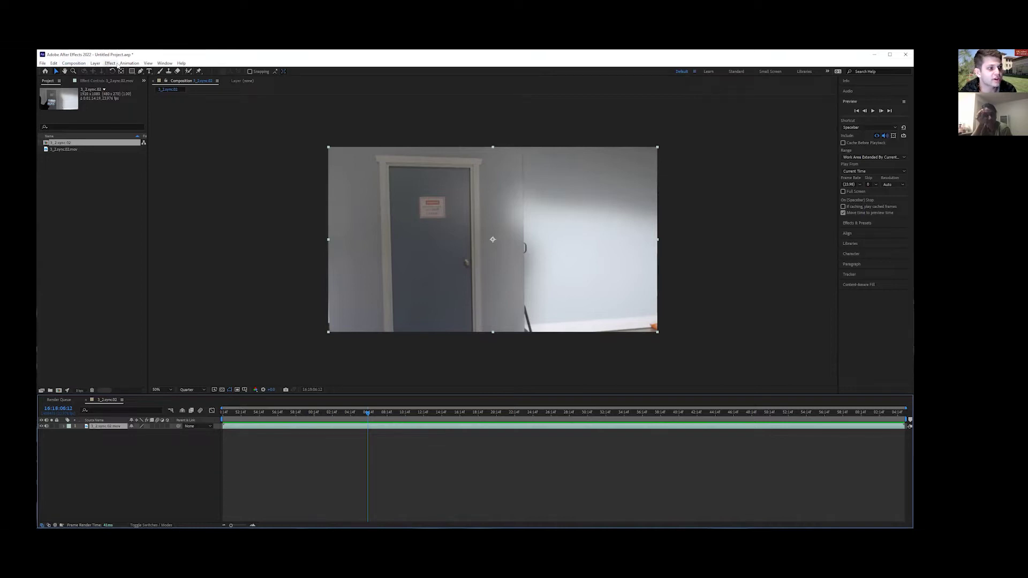
click(73, 63)
click(107, 81)
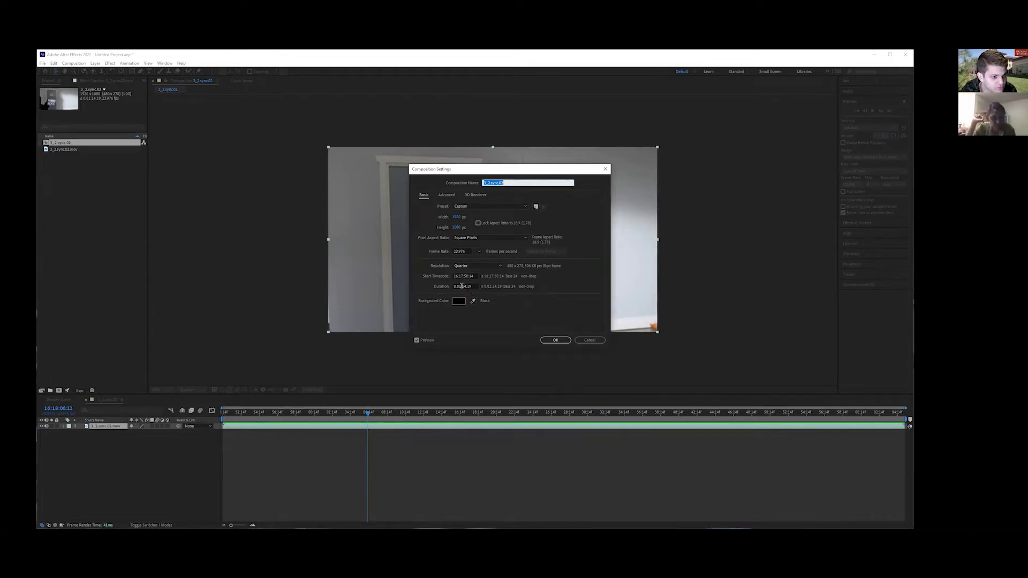
click(557, 341)
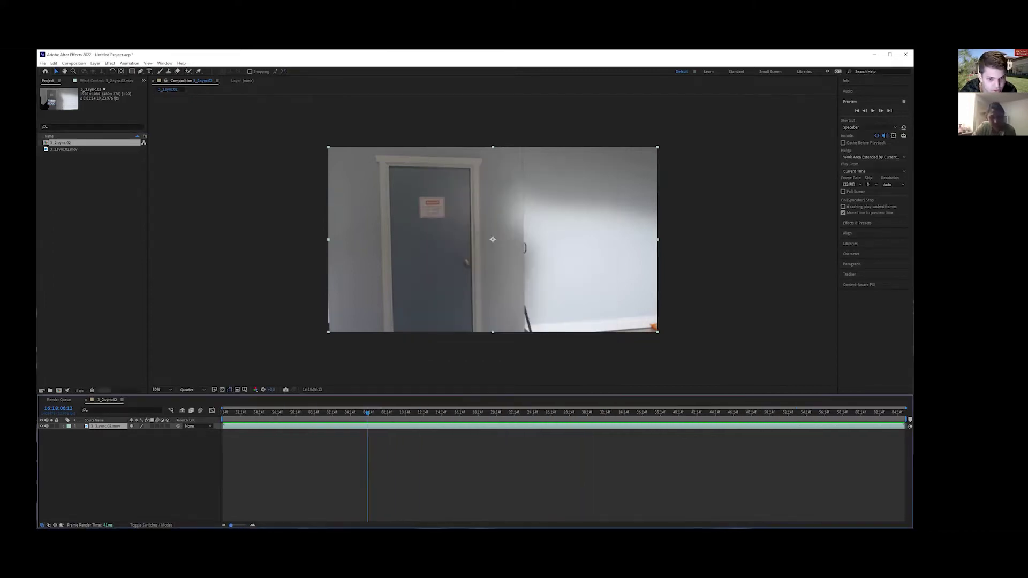
Draw a closed Pen tool shape covering the small dark handle at the edge of the bright wall.
drag(669, 417, 363, 396)
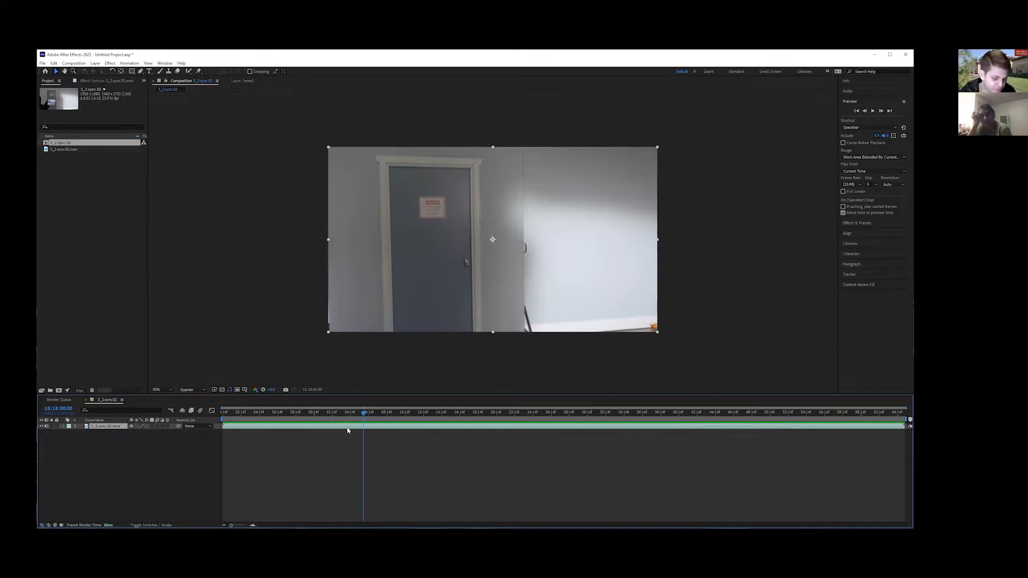
drag(365, 414, 395, 423)
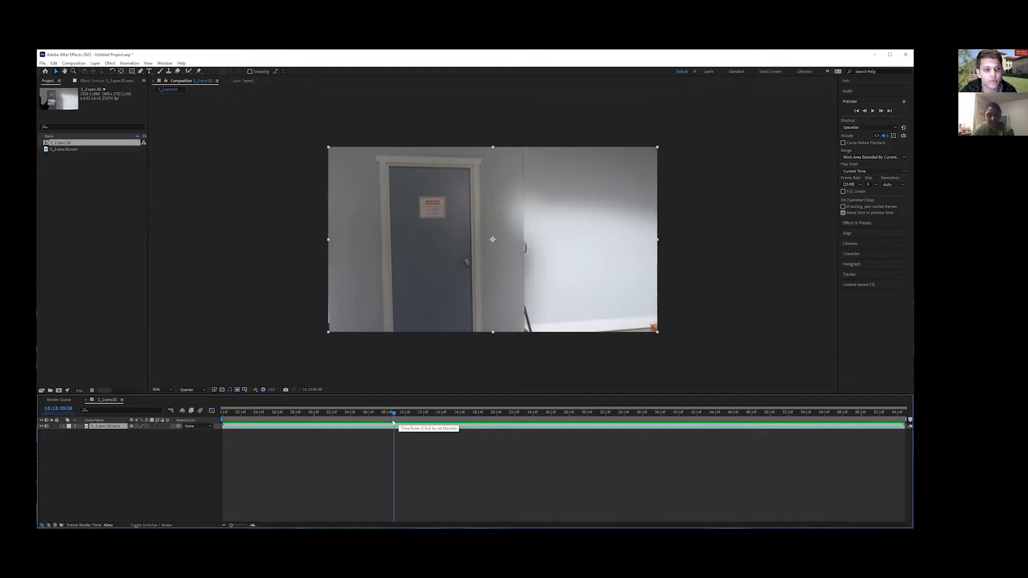
key(period)
key(period)
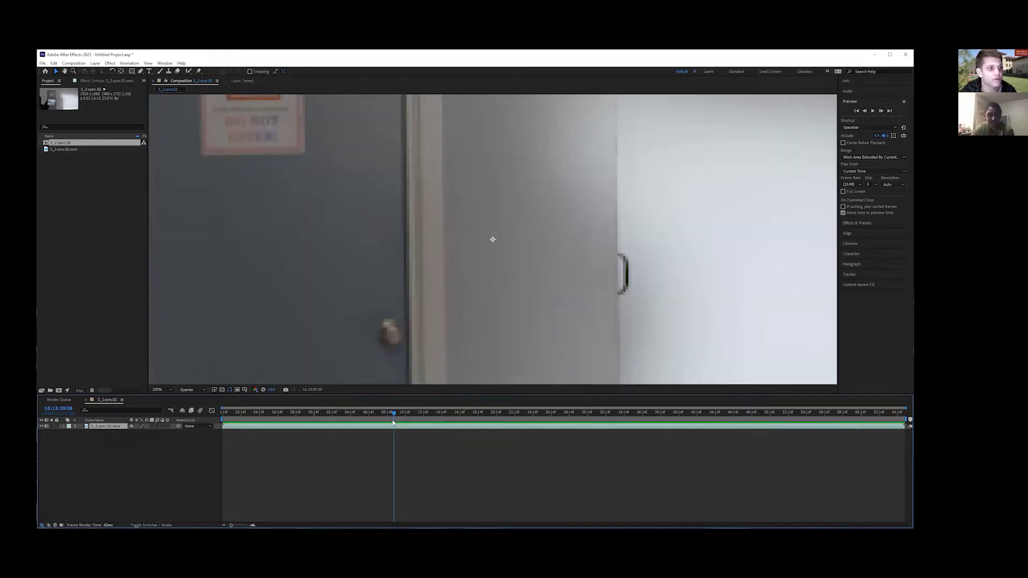
click(128, 454)
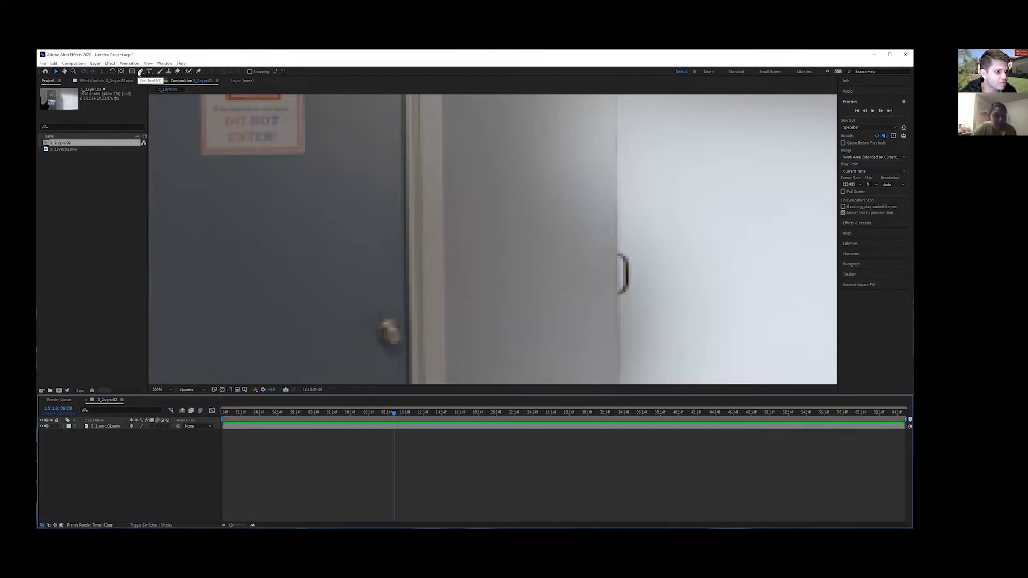
click(141, 72)
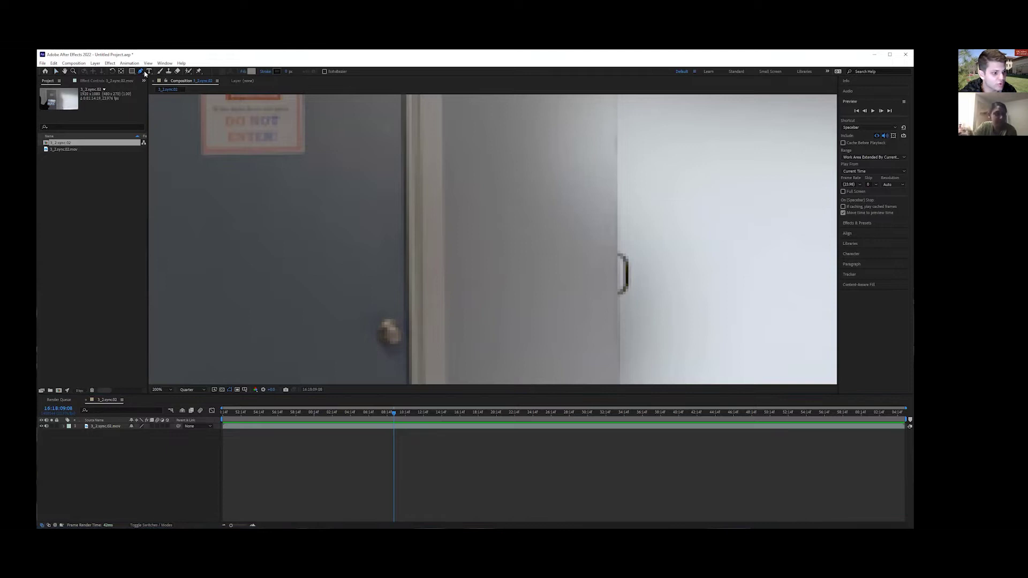
click(618, 246)
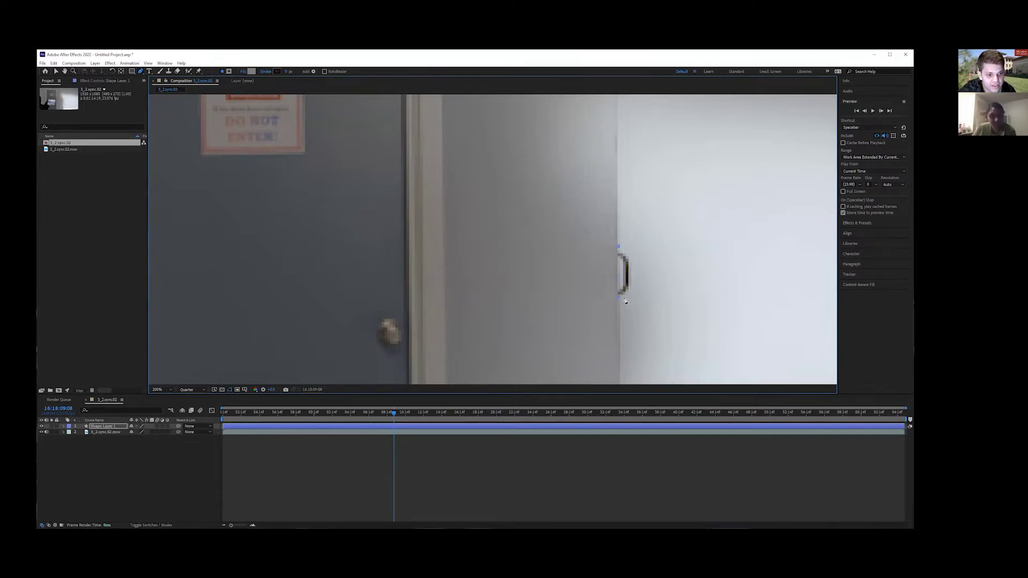
click(633, 266)
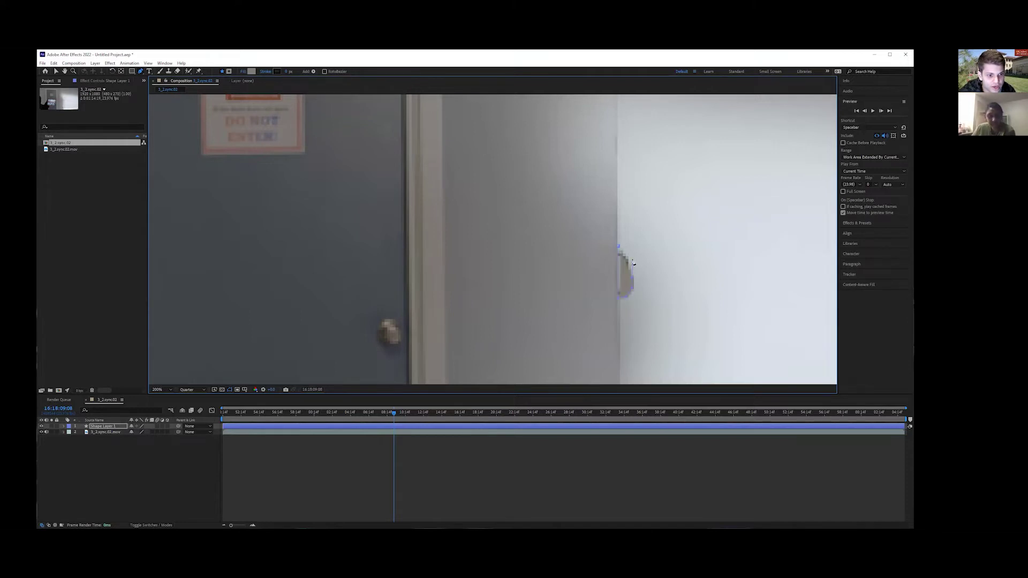
click(619, 248)
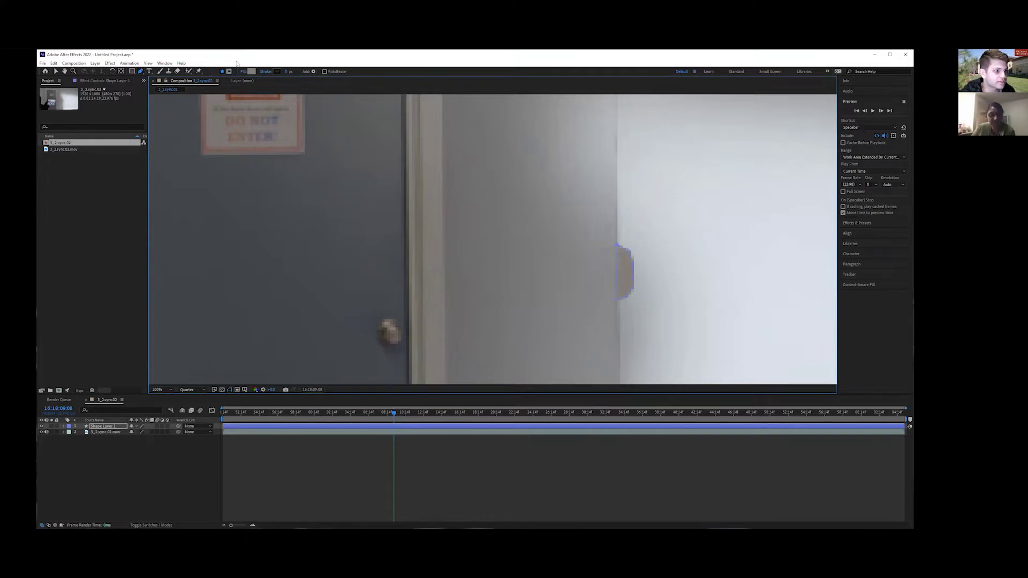
Fill the handle-covering shape with a bluish grey sampled from the footage and view the whole frame.
click(252, 72)
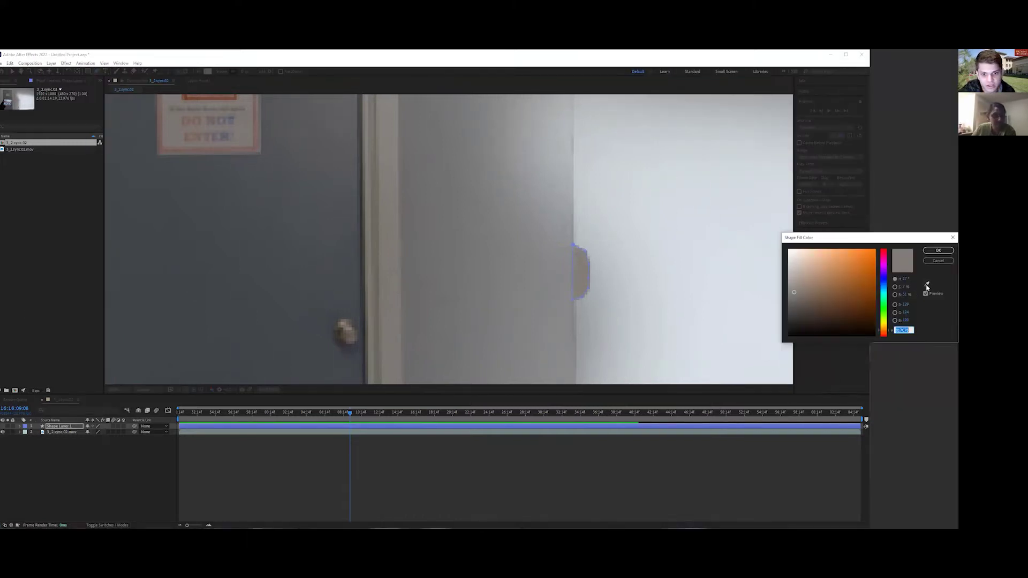
click(927, 283)
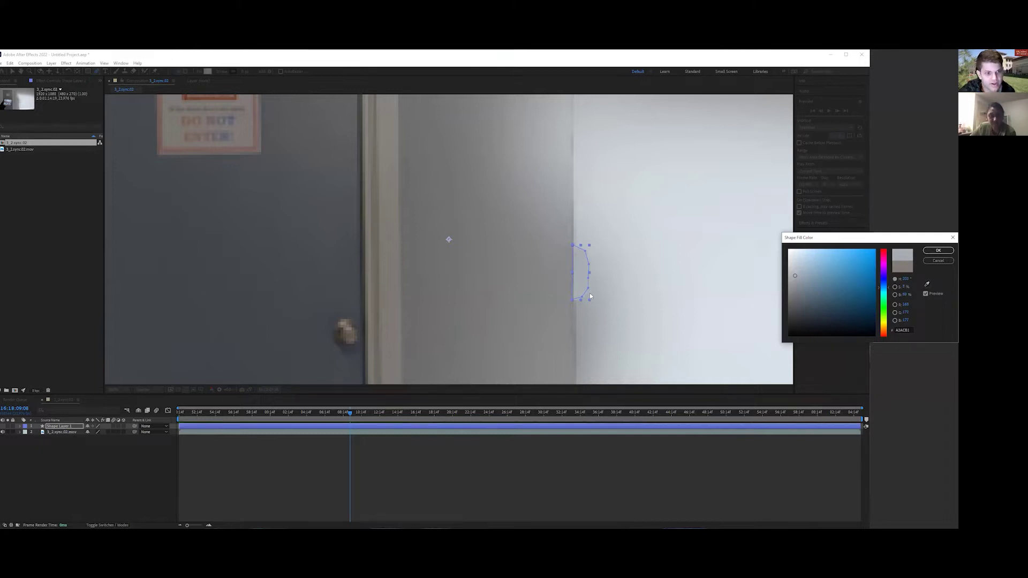
click(937, 250)
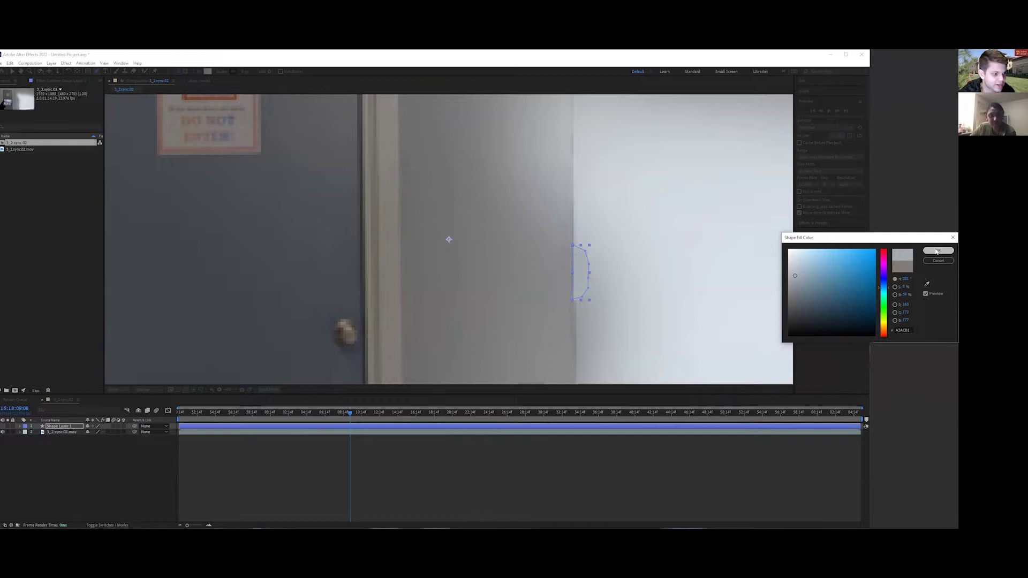
click(182, 444)
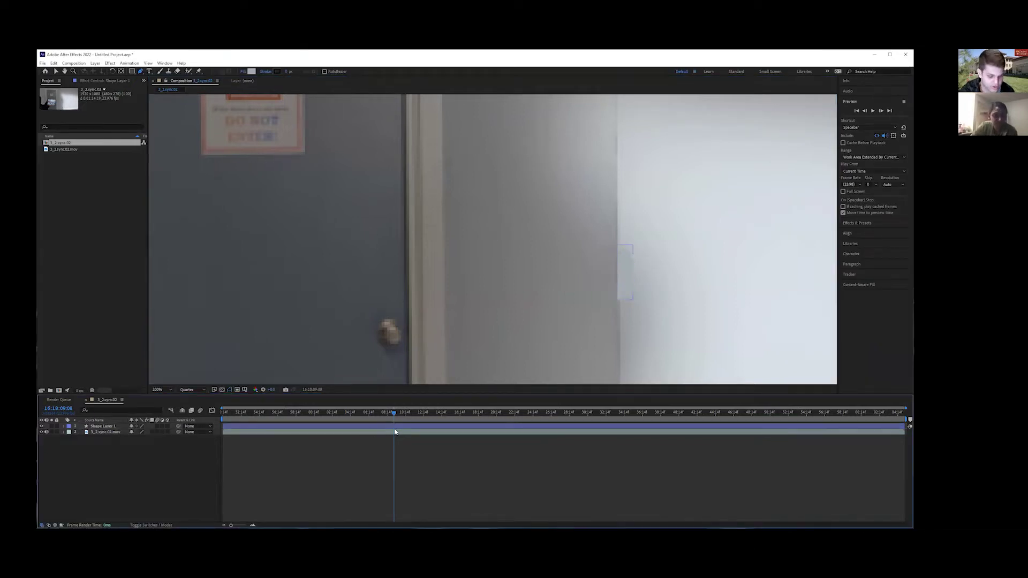
key(slash)
key(comma)
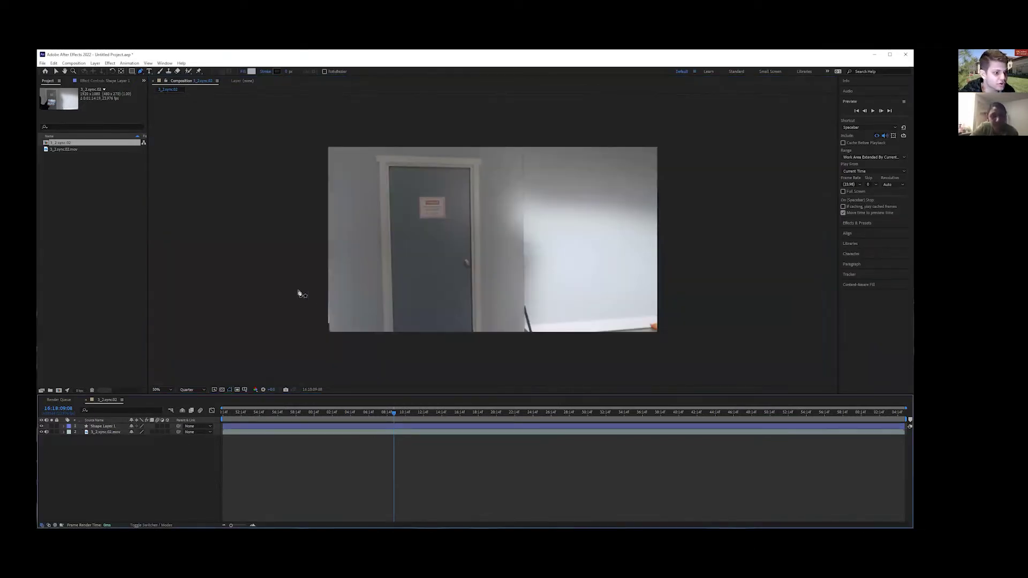
At an earlier frame, resample the handle-covering shape's fill colour from the wall just below it.
click(57, 71)
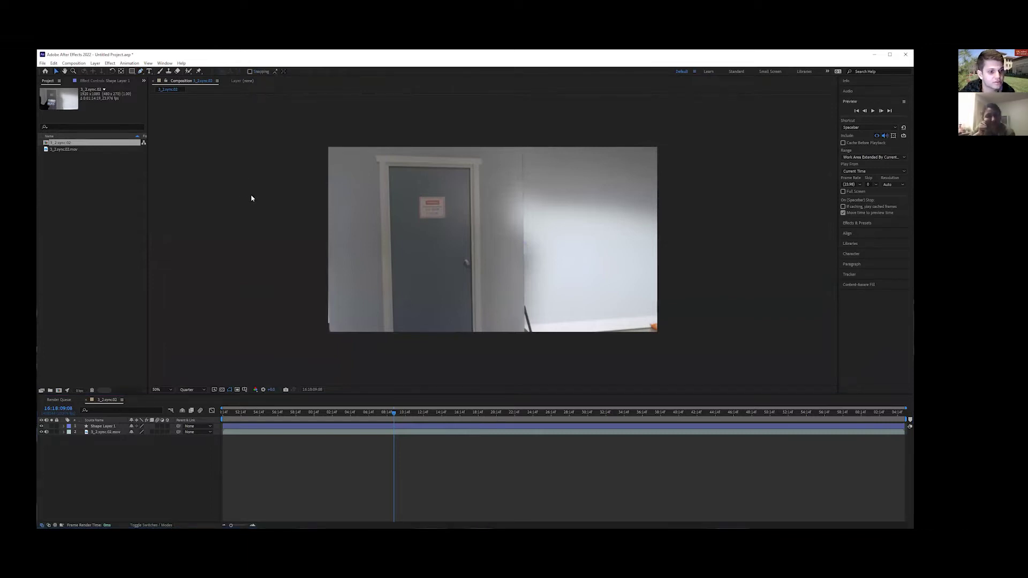
drag(394, 412, 369, 413)
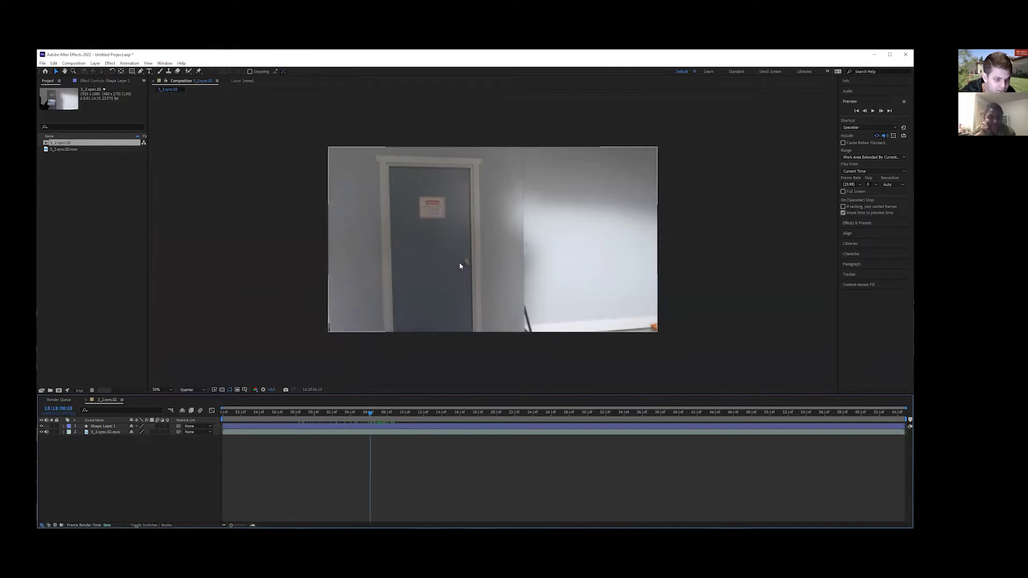
scroll(459, 266, up, 6)
click(759, 289)
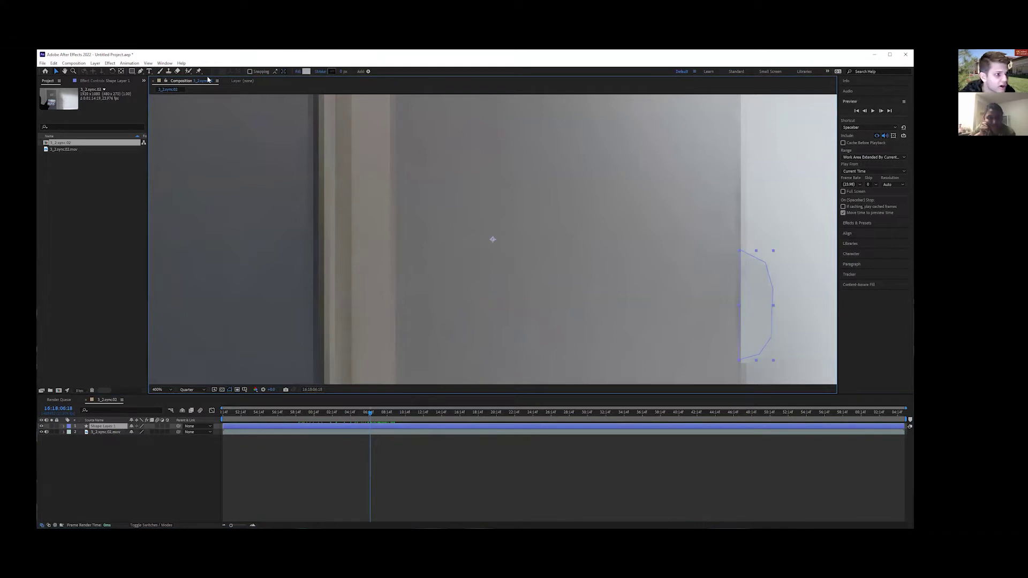
click(305, 71)
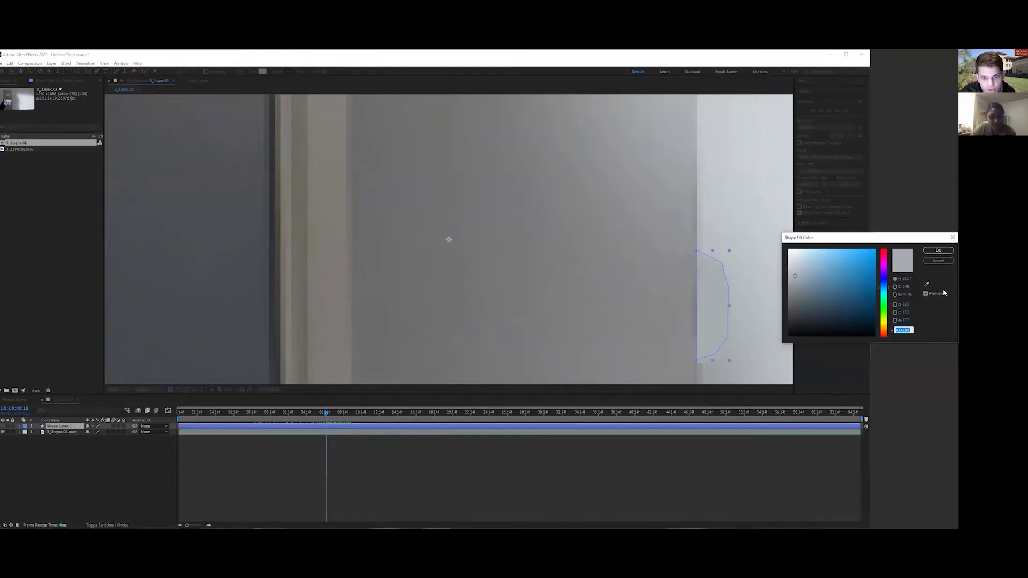
click(927, 283)
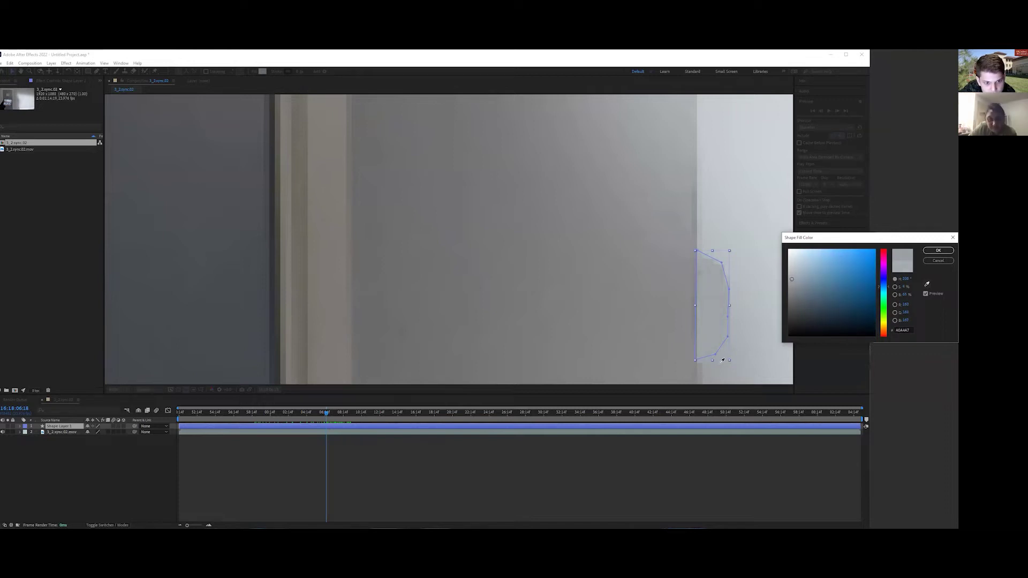
click(723, 359)
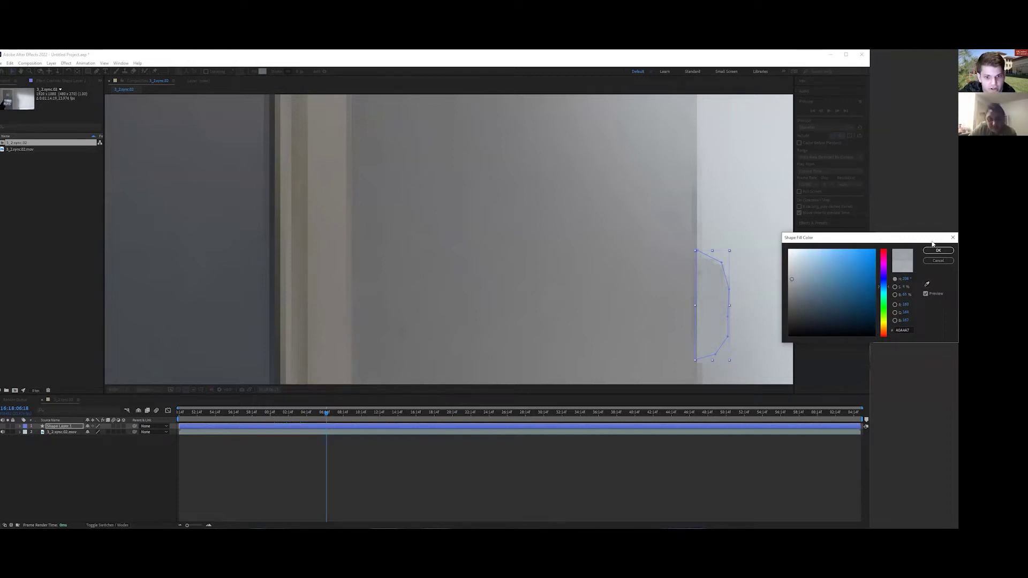
key(Return)
scroll(594, 229, down, 4)
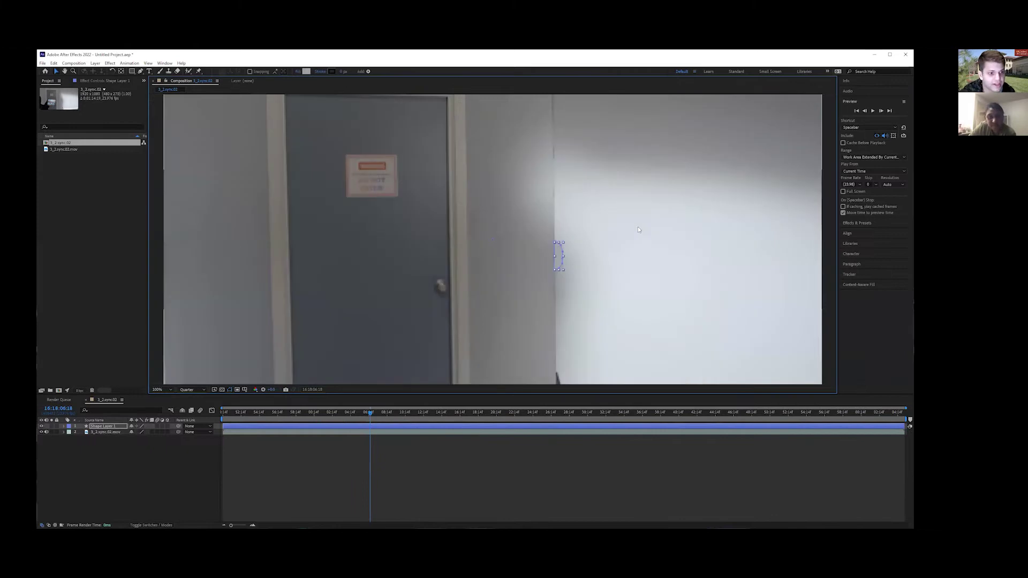
click(154, 100)
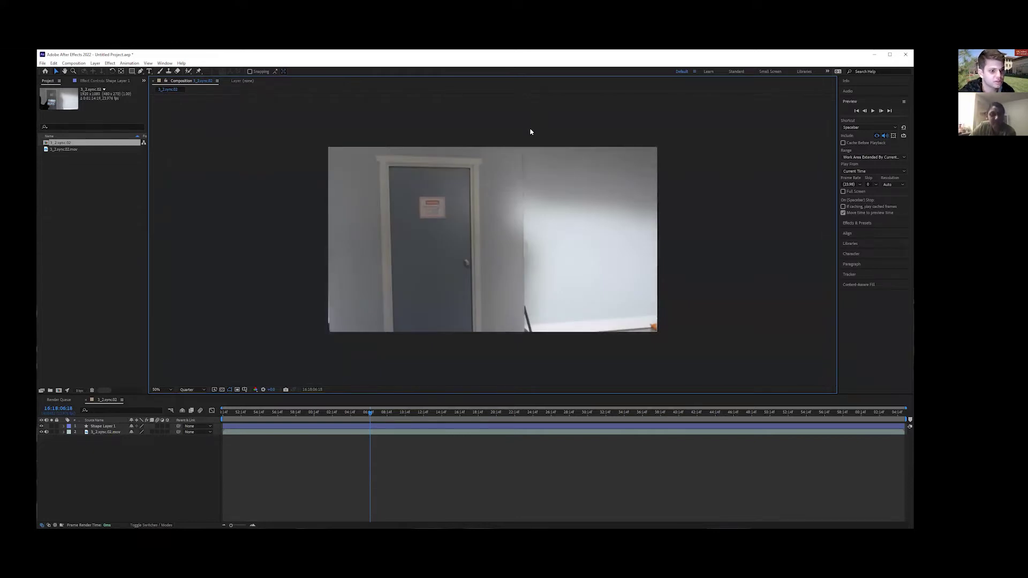
Draw a second closed Pen tool shape over the dark slanted leg, from its tip down to the baseboard, overlapping the wall edge.
key(period)
key(period)
key(period)
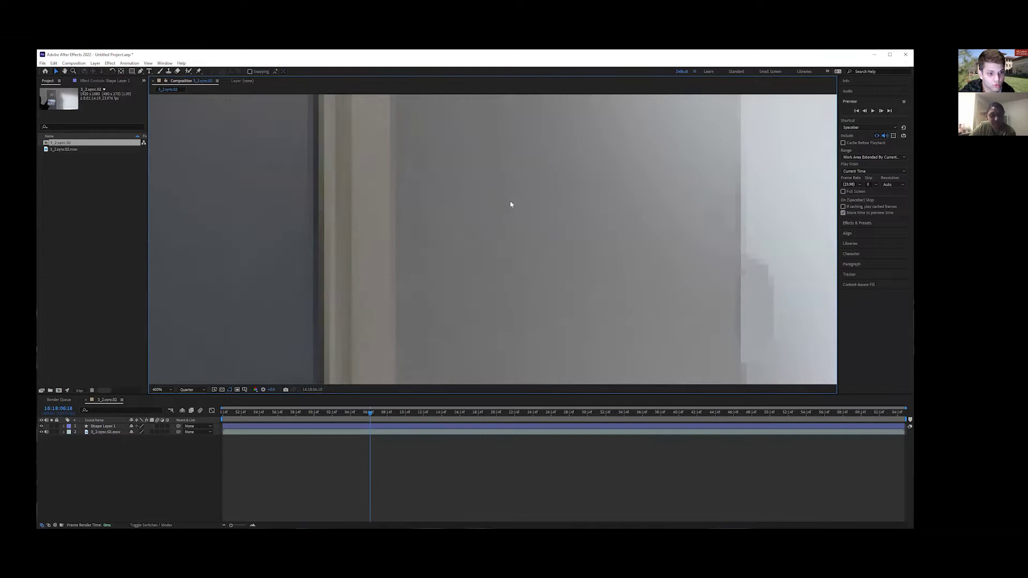
mouse_move(631, 332)
mouse_down()
mouse_move(509, 192)
mouse_move(426, 53)
mouse_up()
drag(603, 321, 550, 129)
drag(524, 359, 502, 227)
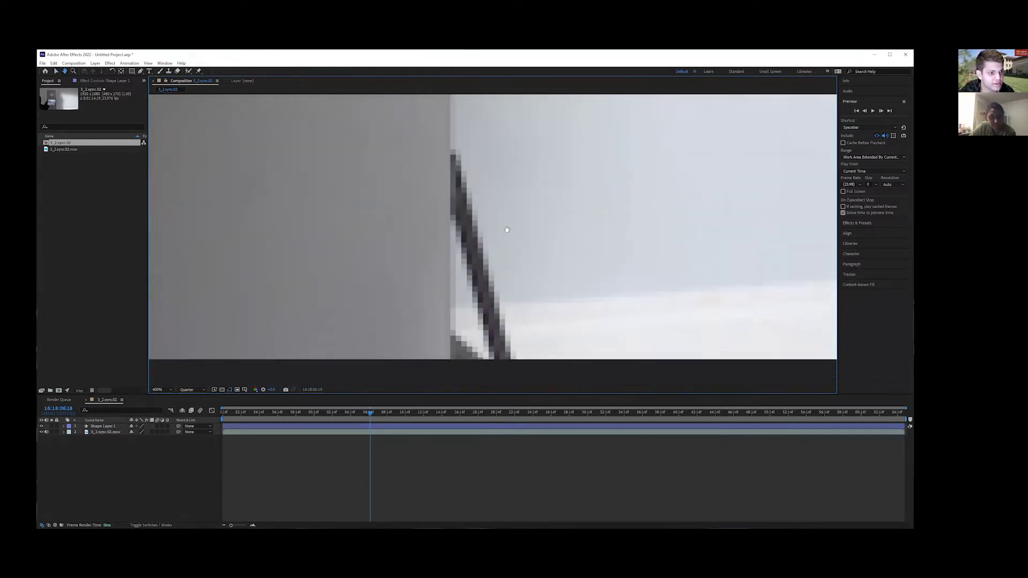
click(140, 71)
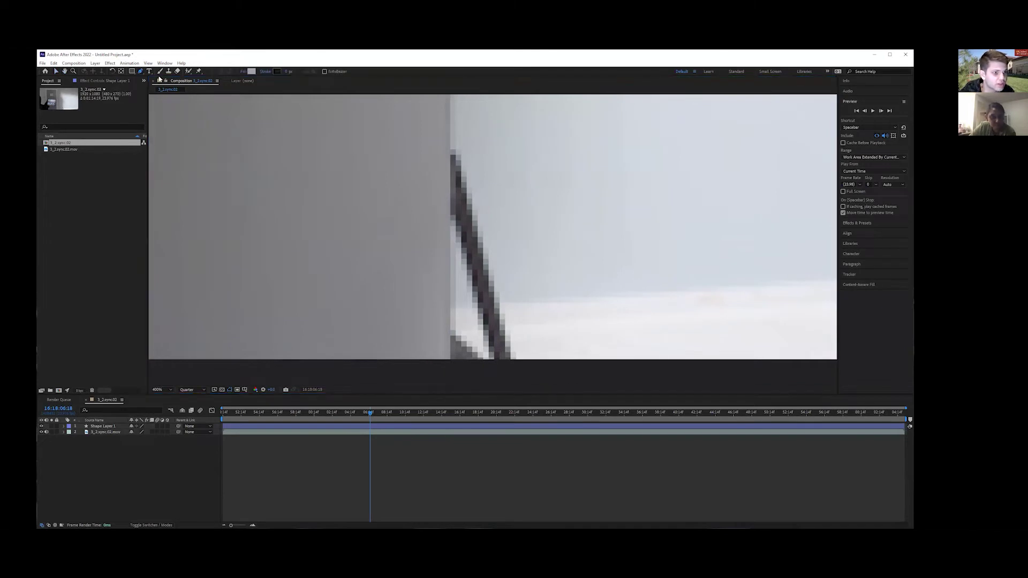
click(450, 138)
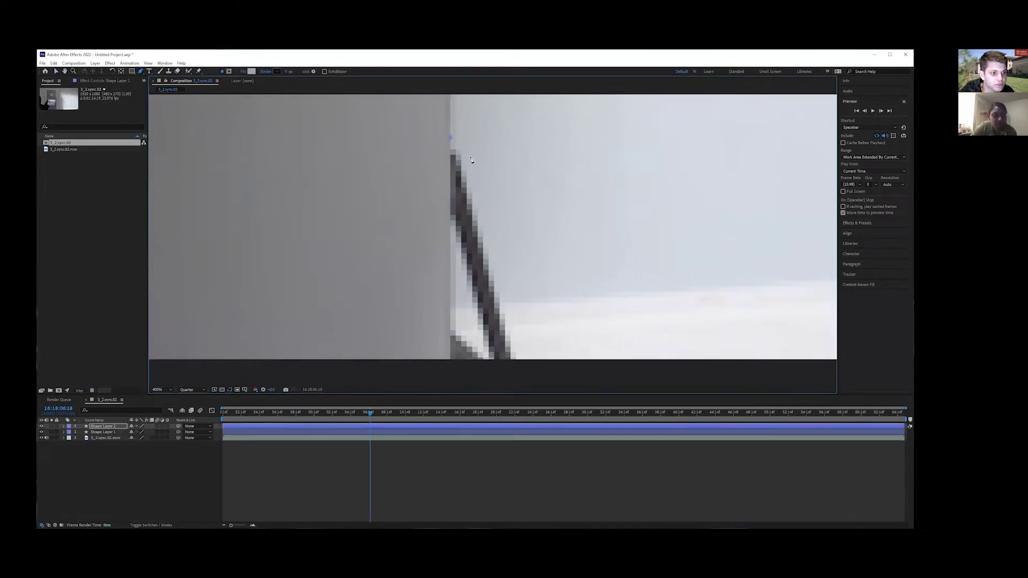
click(481, 190)
click(506, 291)
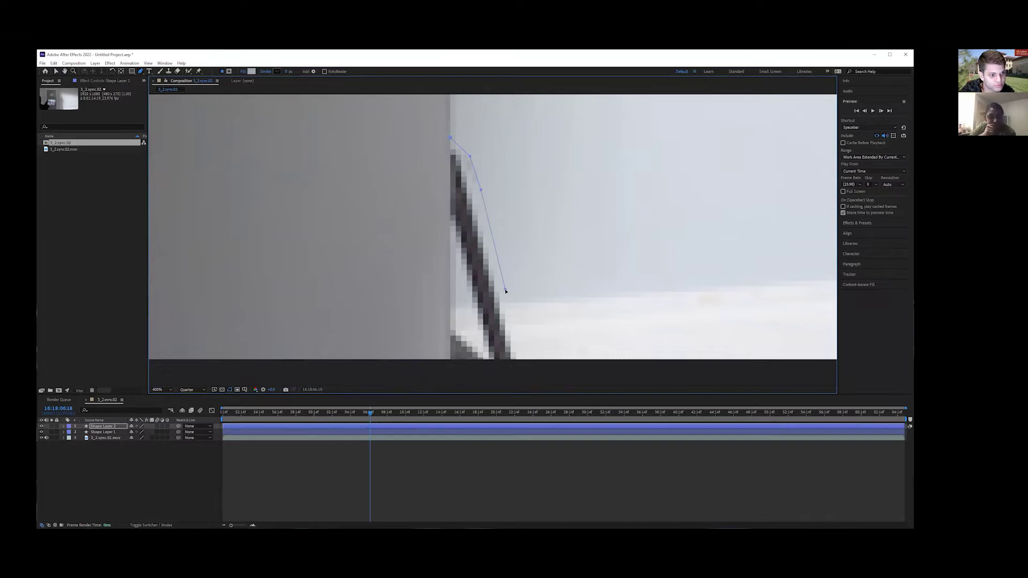
click(506, 301)
click(453, 303)
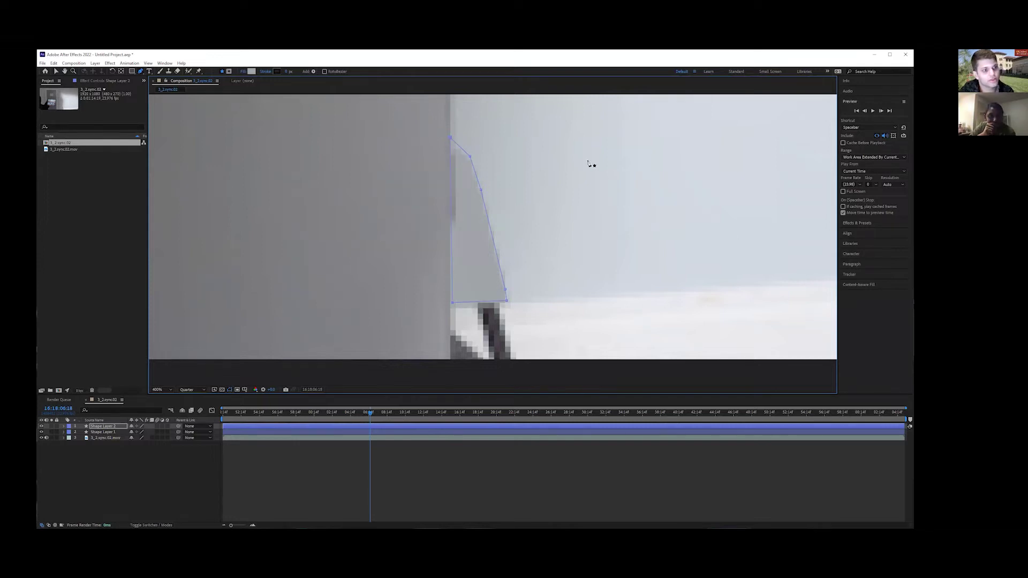
drag(451, 138, 448, 138)
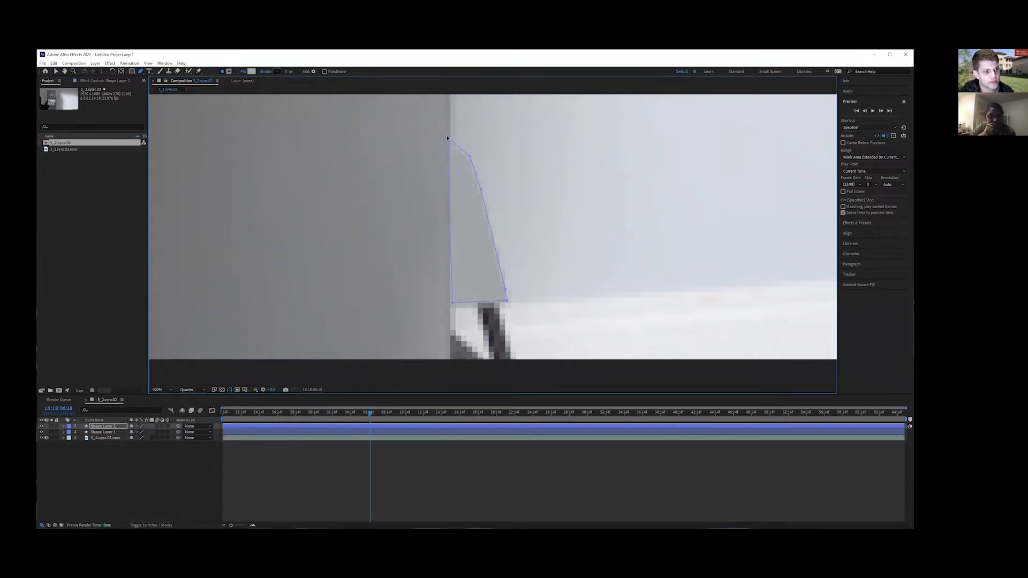
Fill the leg-covering shape with the light blue-grey sampled from the adjacent bright wall, then deselect it.
click(250, 72)
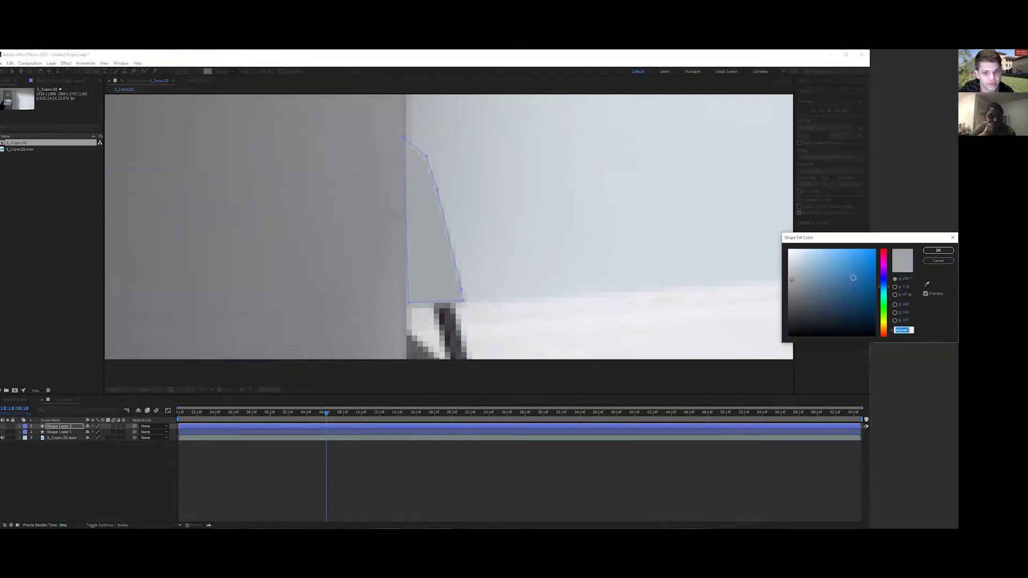
click(927, 284)
click(450, 194)
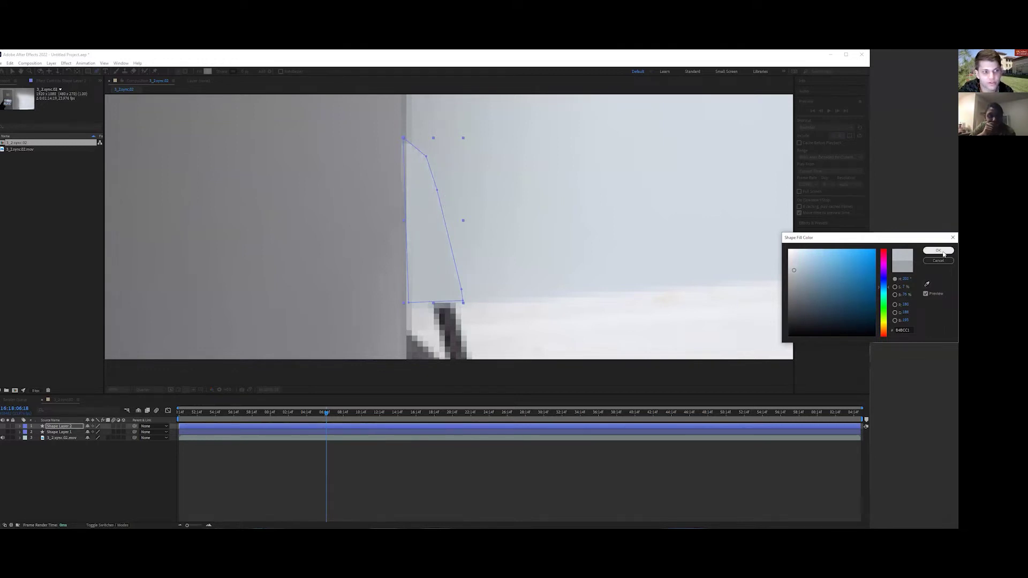
key(Return)
scroll(587, 293, down, 3)
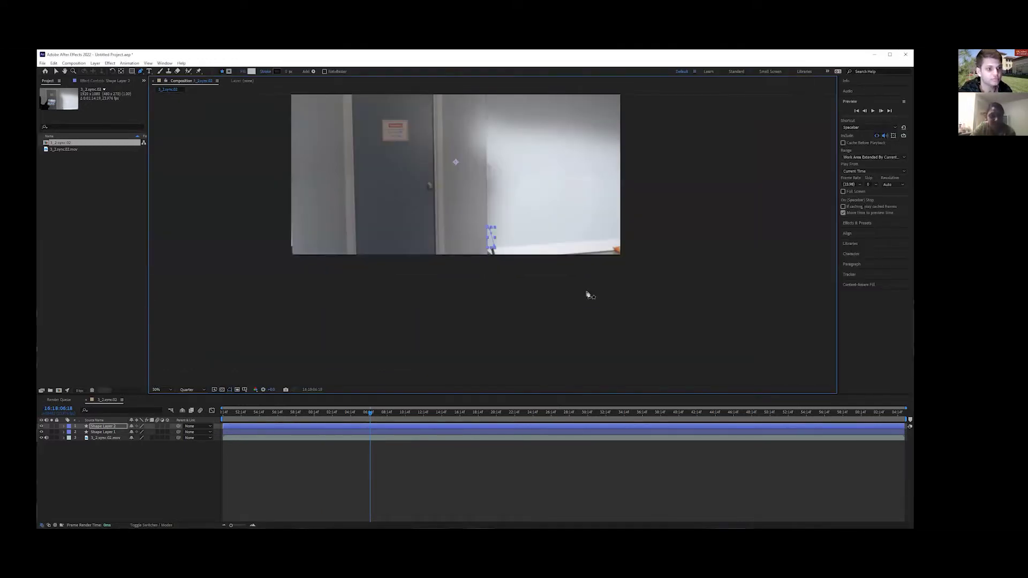
click(56, 72)
click(226, 191)
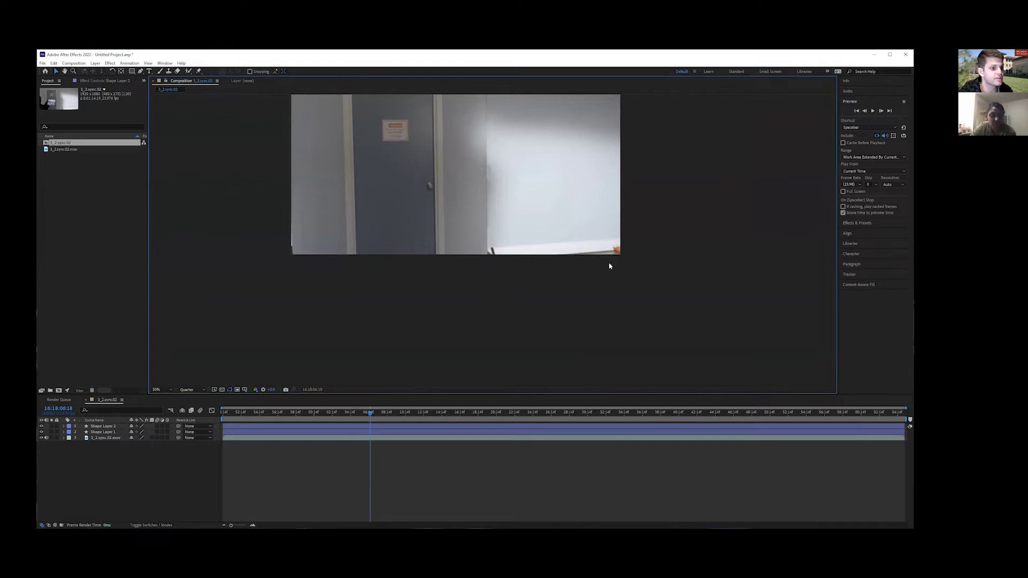
Draw a closed four-point Pen tool shape over the upper part of the dark leg against the white baseboard, levelling its top edge with the baseboard.
scroll(606, 266, up, 6)
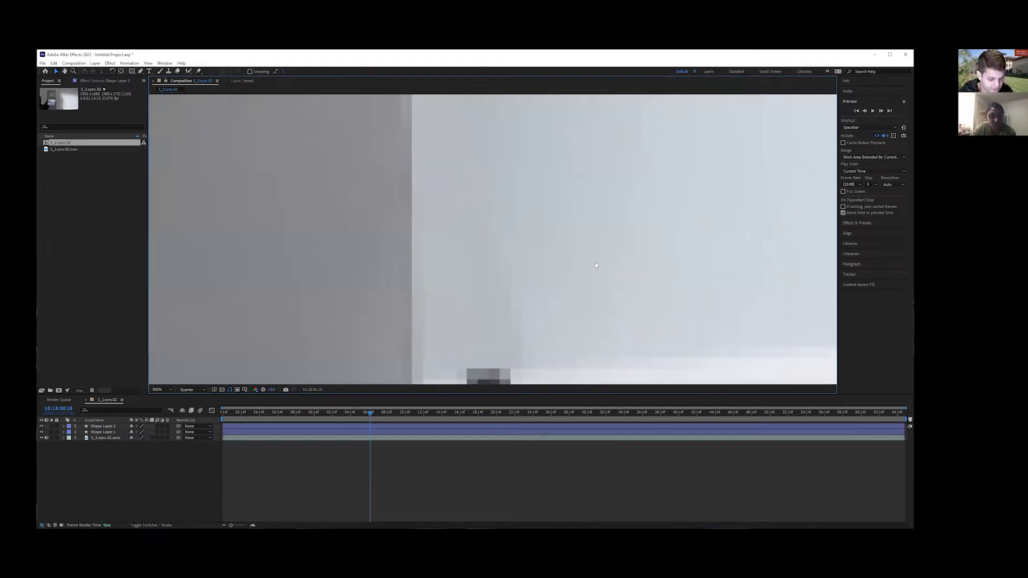
drag(565, 266, 544, 142)
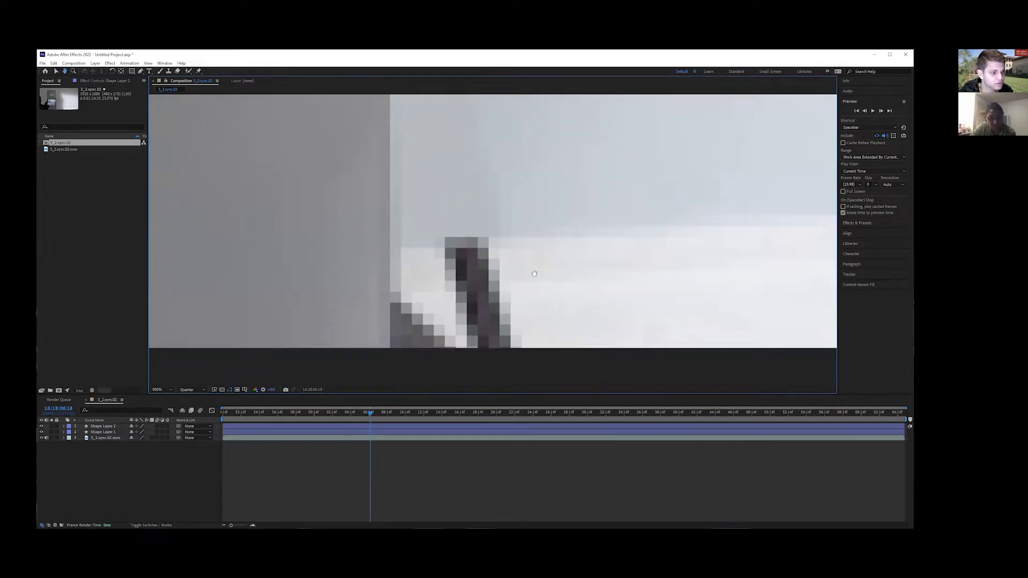
click(140, 70)
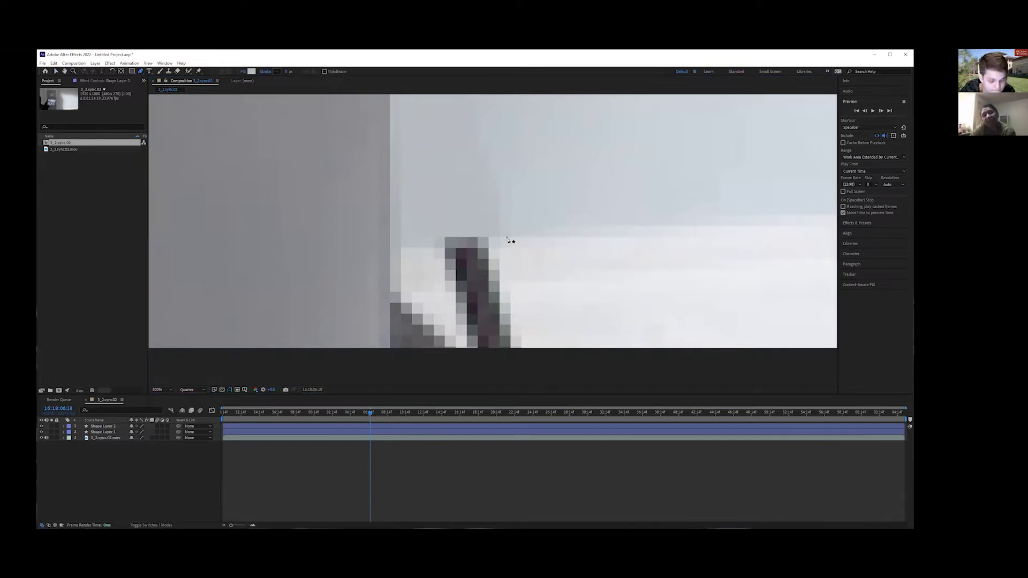
scroll(506, 239, down, 5)
scroll(507, 239, up, 4)
scroll(507, 239, down, 5)
scroll(506, 239, up, 6)
scroll(507, 239, up, 3)
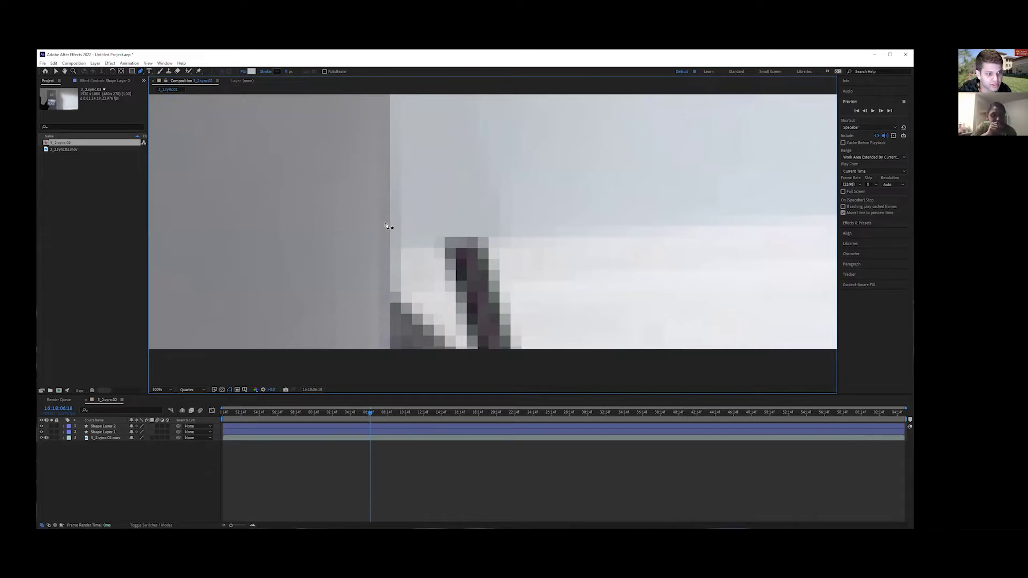
click(498, 232)
click(511, 284)
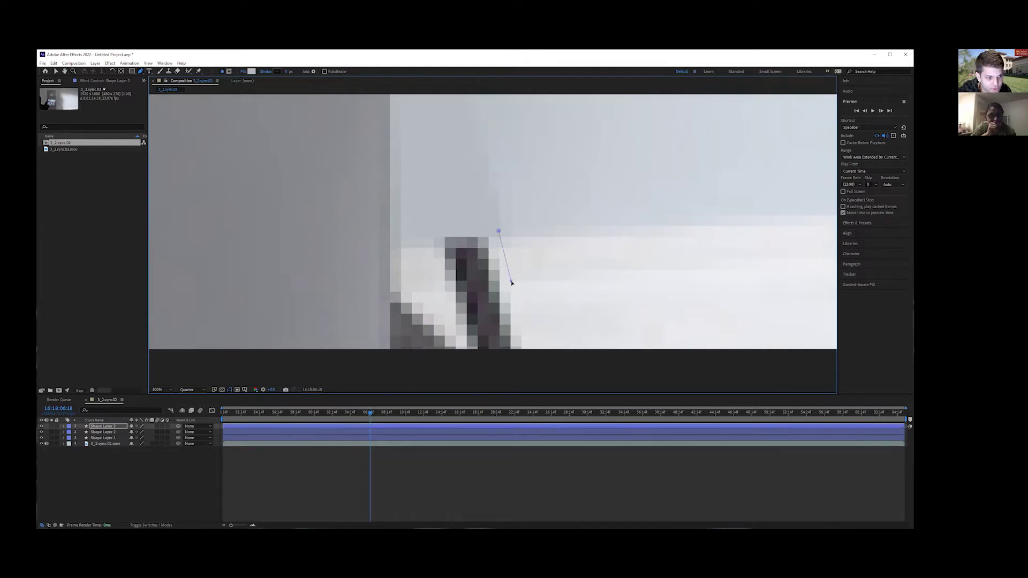
click(389, 288)
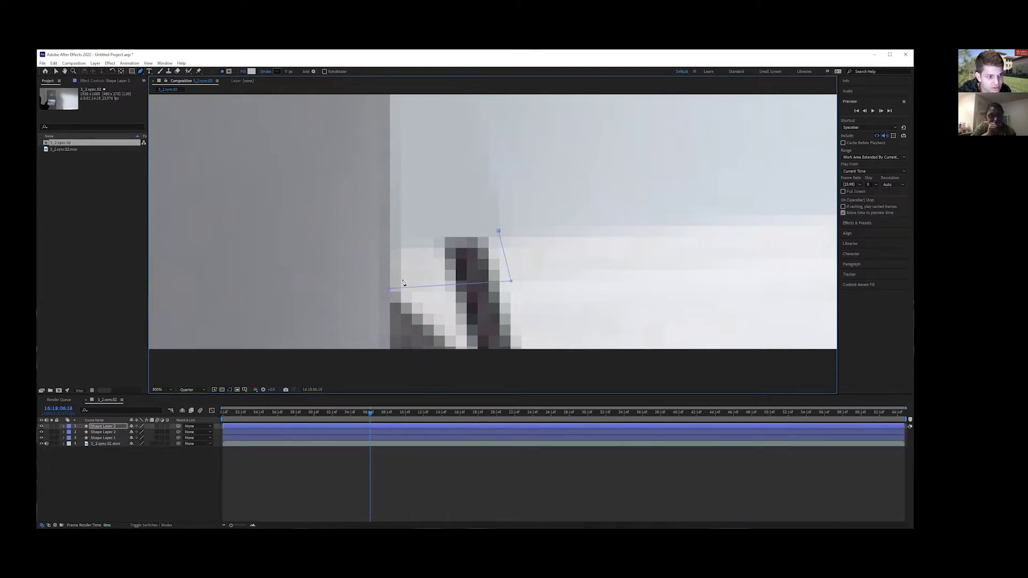
drag(391, 291, 432, 288)
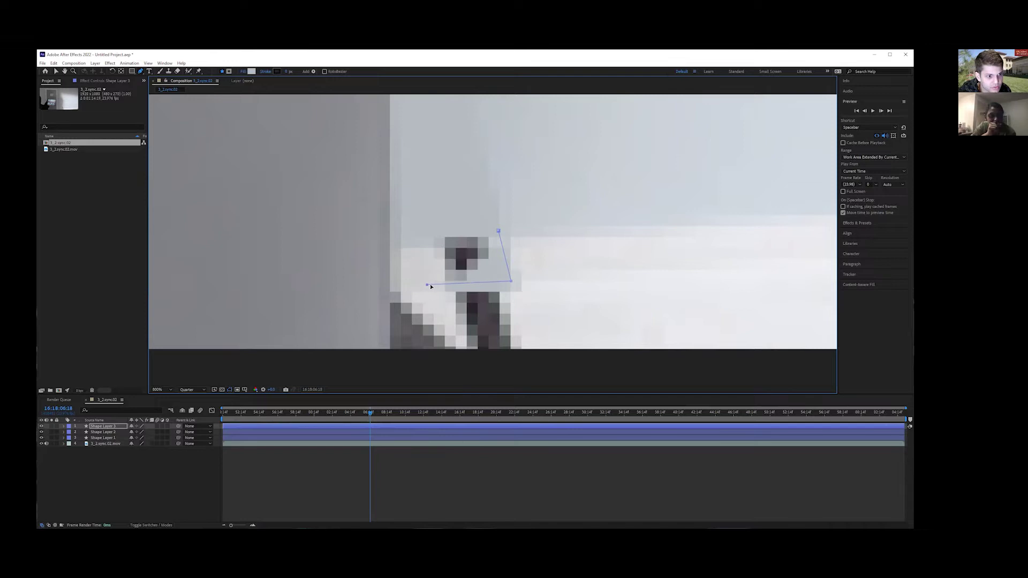
click(414, 225)
click(499, 232)
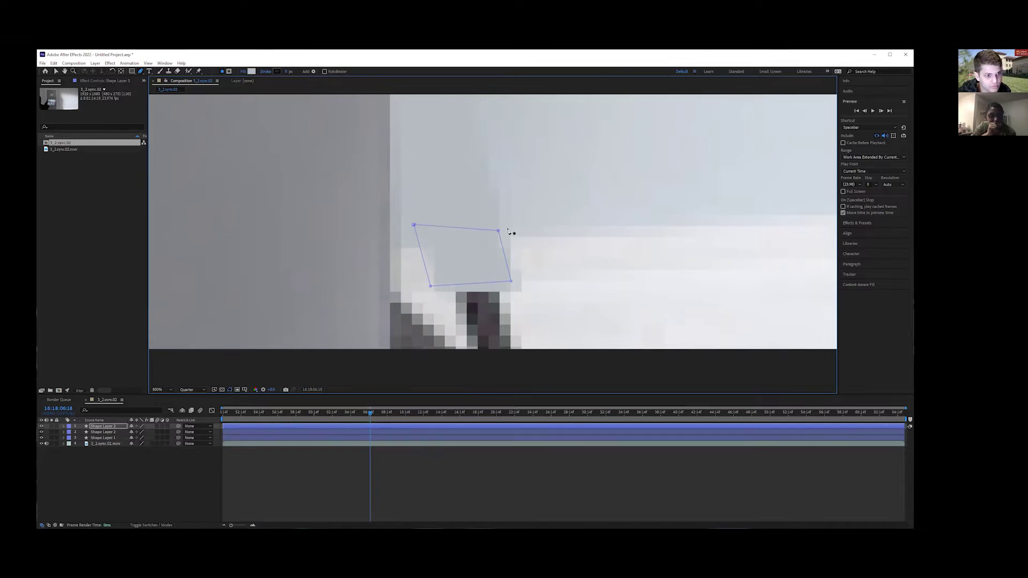
drag(412, 226, 413, 231)
drag(497, 231, 499, 229)
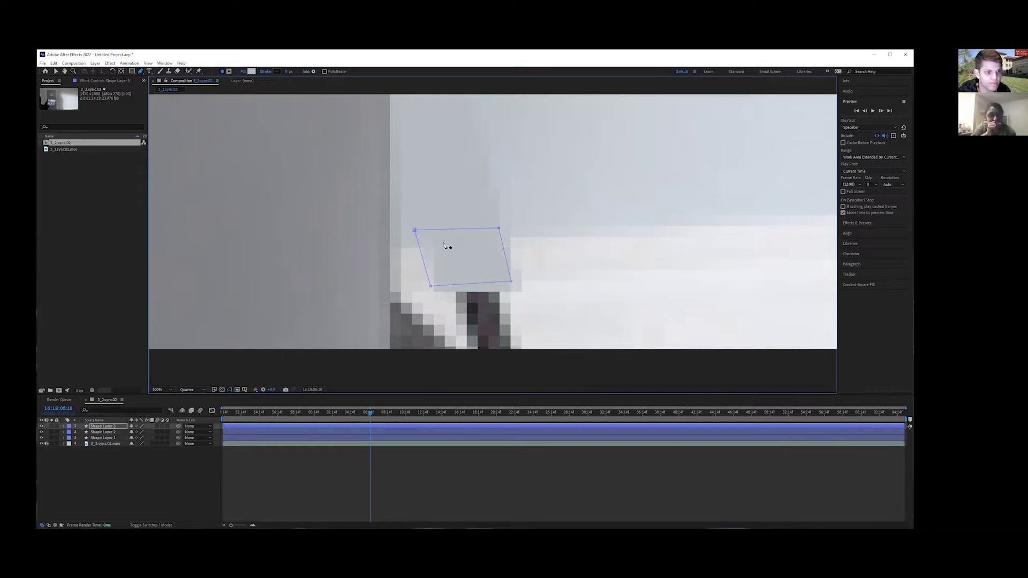
Fill the new baseboard shape with the off-white sampled from the adjacent baseboard, then deselect it.
click(252, 72)
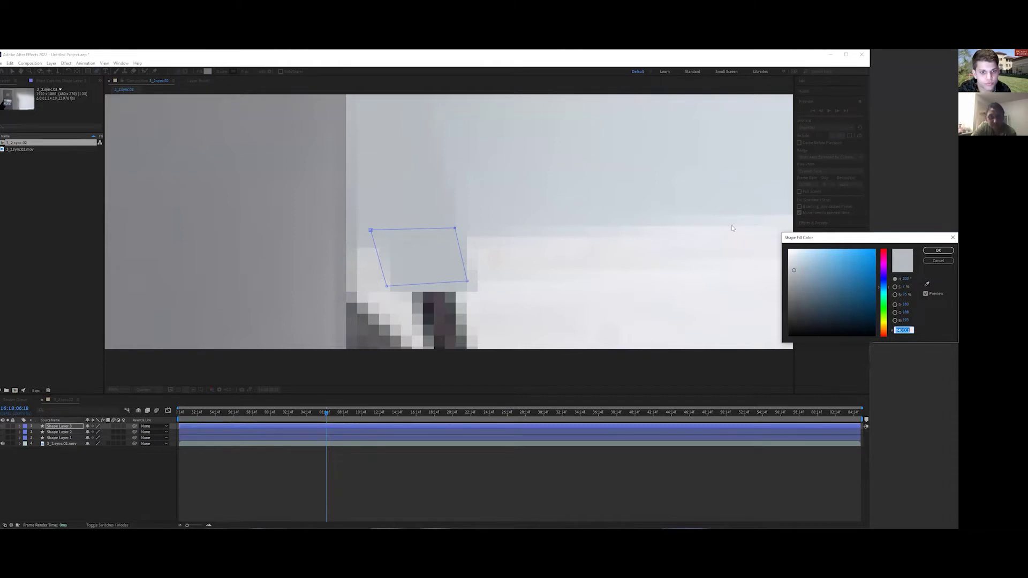
drag(824, 237, 697, 222)
click(799, 270)
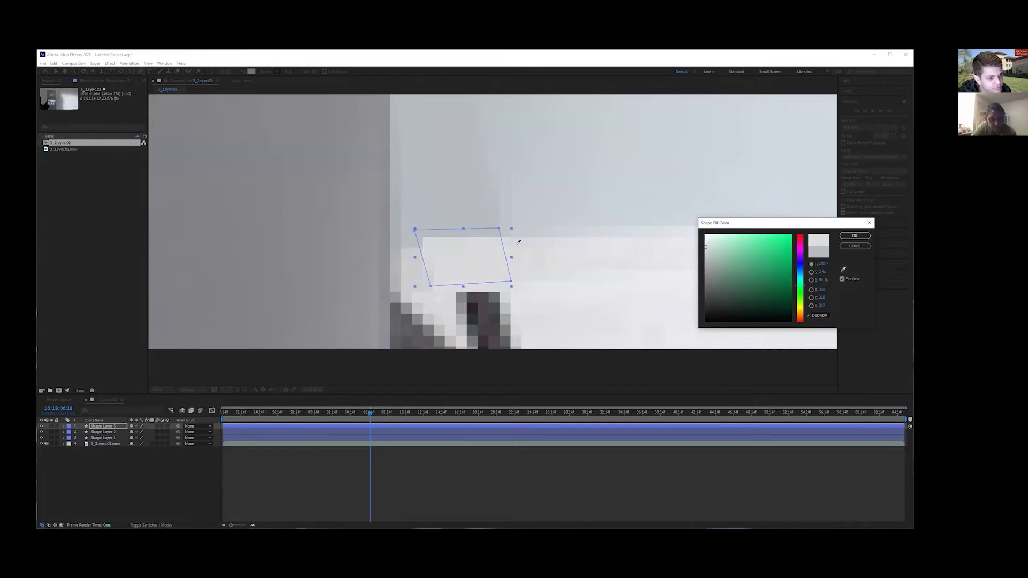
click(854, 235)
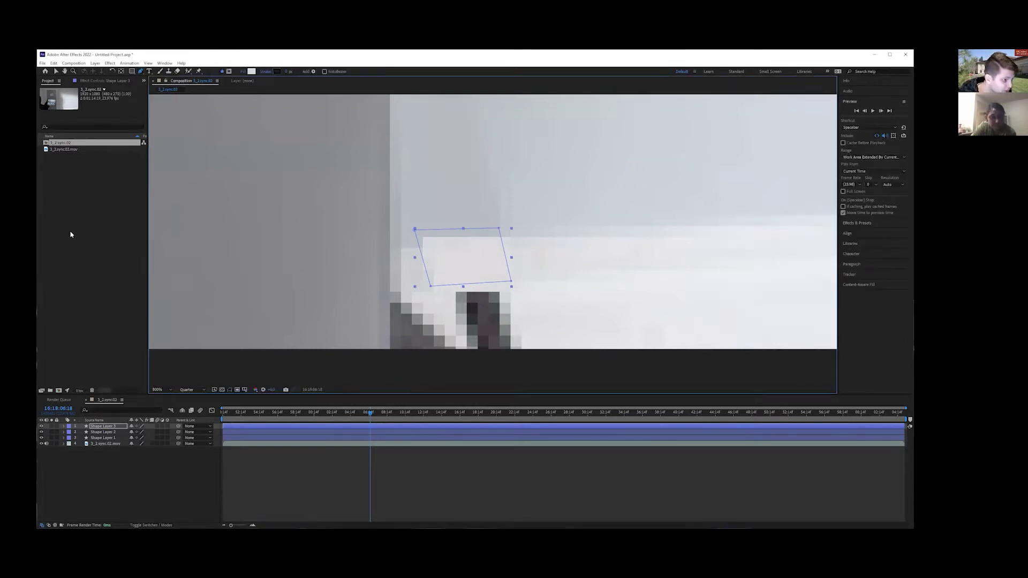
click(134, 477)
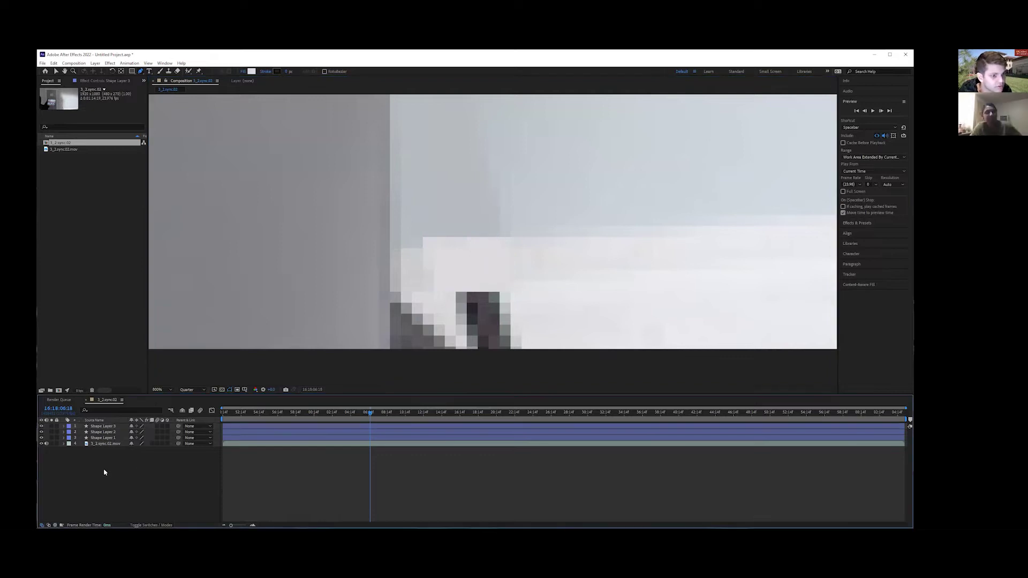
Draw another closed Pen tool shape over the remaining dark leg pieces, from the wall edge to just below the frame, raising its upper right corner.
click(514, 290)
click(543, 356)
click(394, 354)
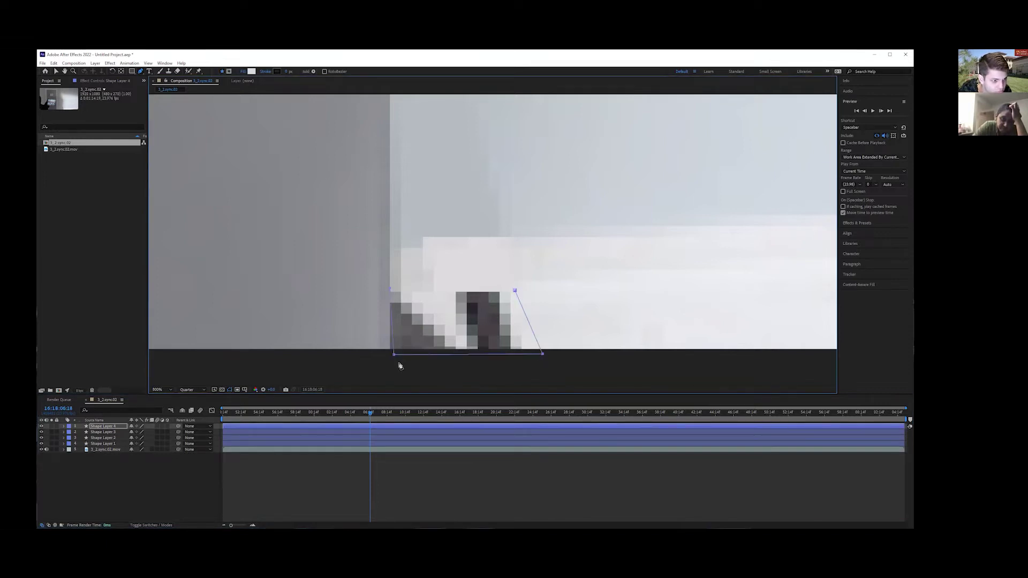
drag(395, 357, 387, 355)
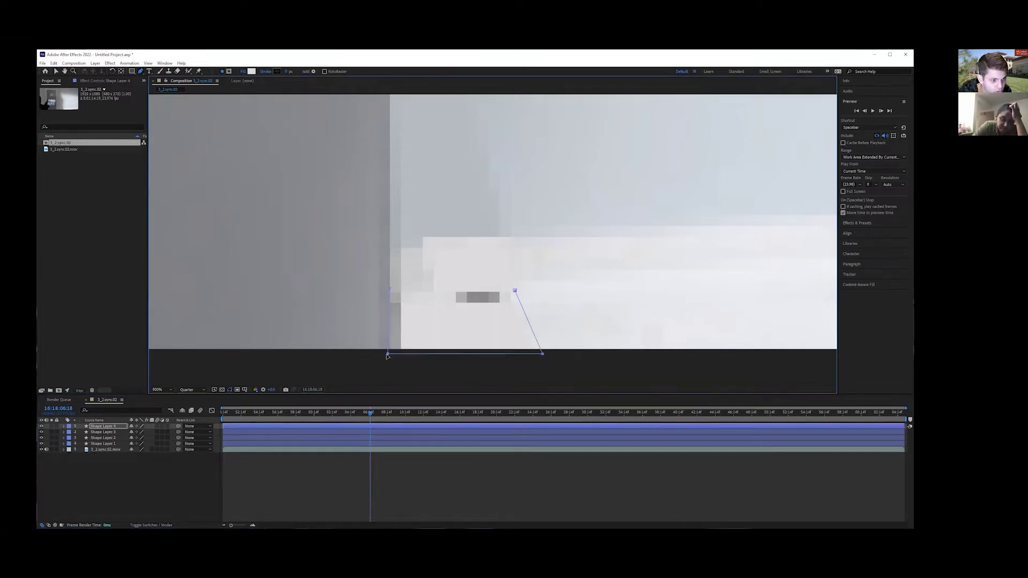
click(515, 290)
drag(516, 293, 516, 280)
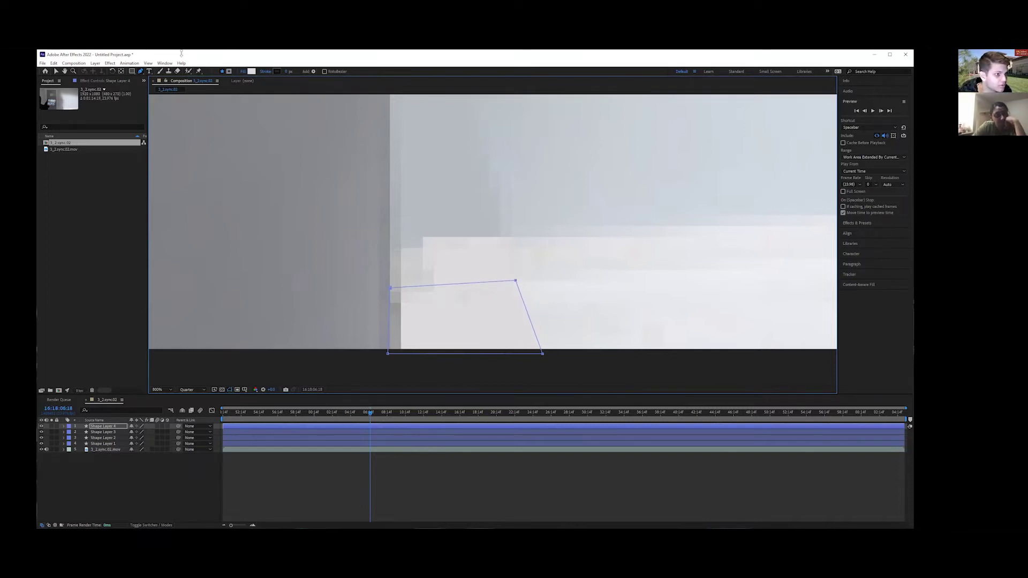
Fill the lower baseboard shape with the light grey-white sampled from the baseboard beside it and view the whole frame.
click(251, 71)
click(843, 269)
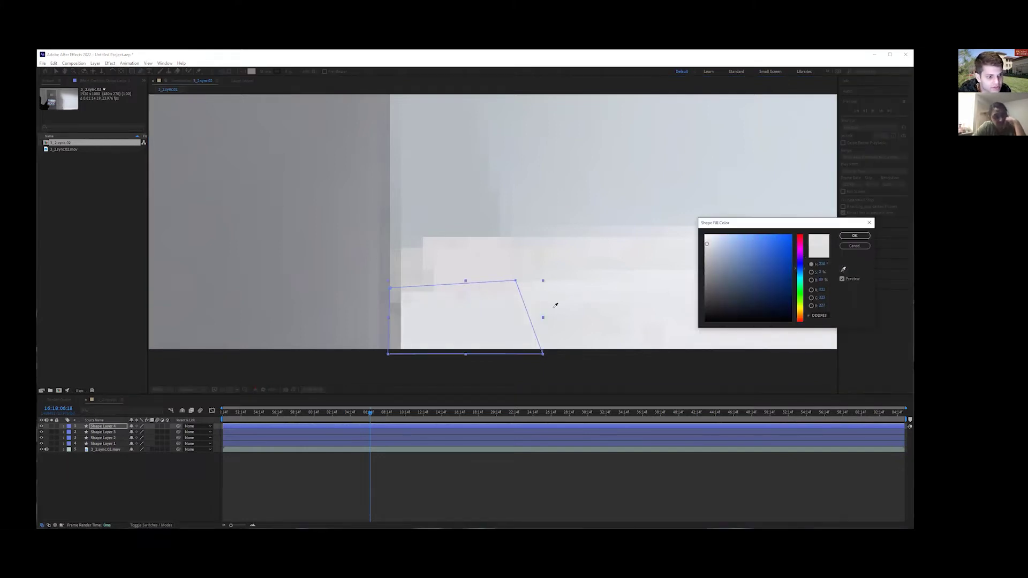
click(854, 236)
scroll(725, 332, down, 5)
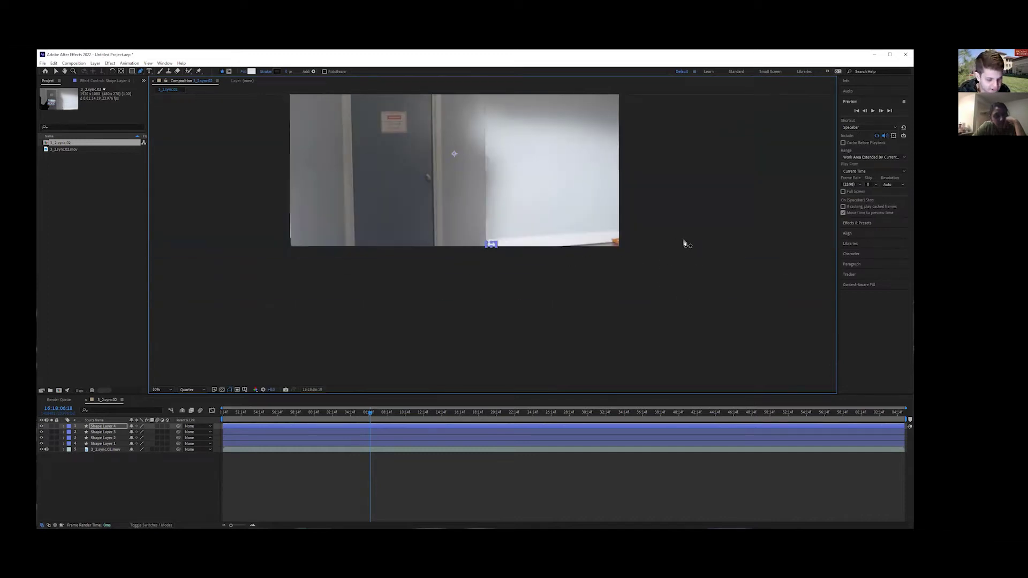
With no layer selected, draw a closed Pen tool shape over the orange object's part above the floor line, extending past the frame's right edge.
scroll(683, 244, up, 6)
drag(504, 214, 287, 220)
drag(578, 198, 236, 243)
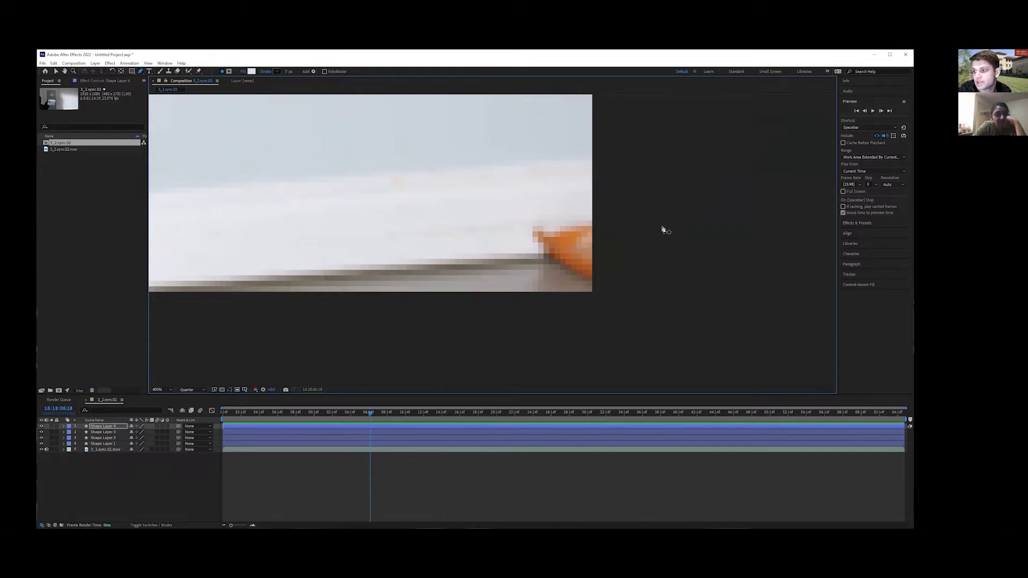
key(period)
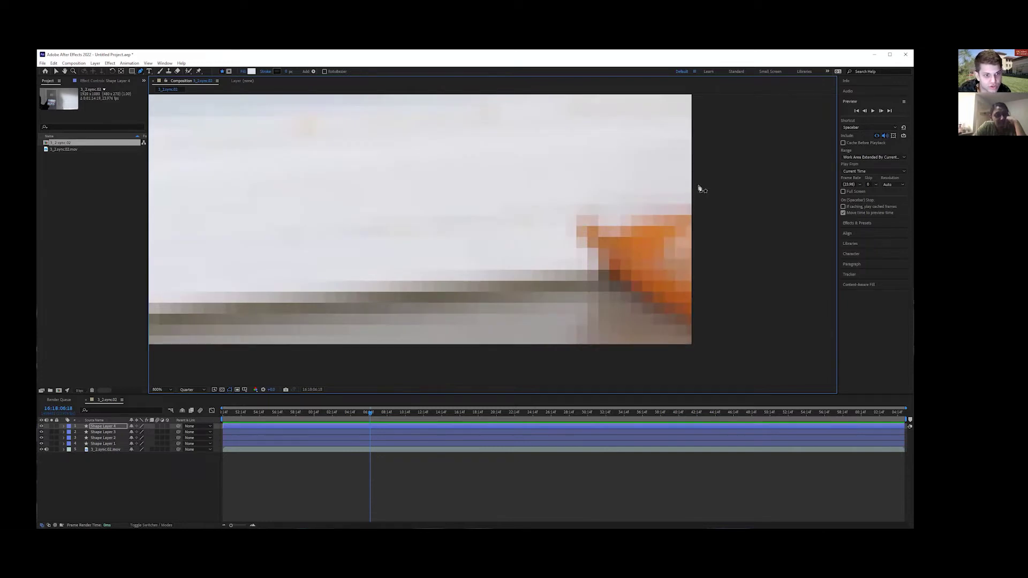
click(113, 490)
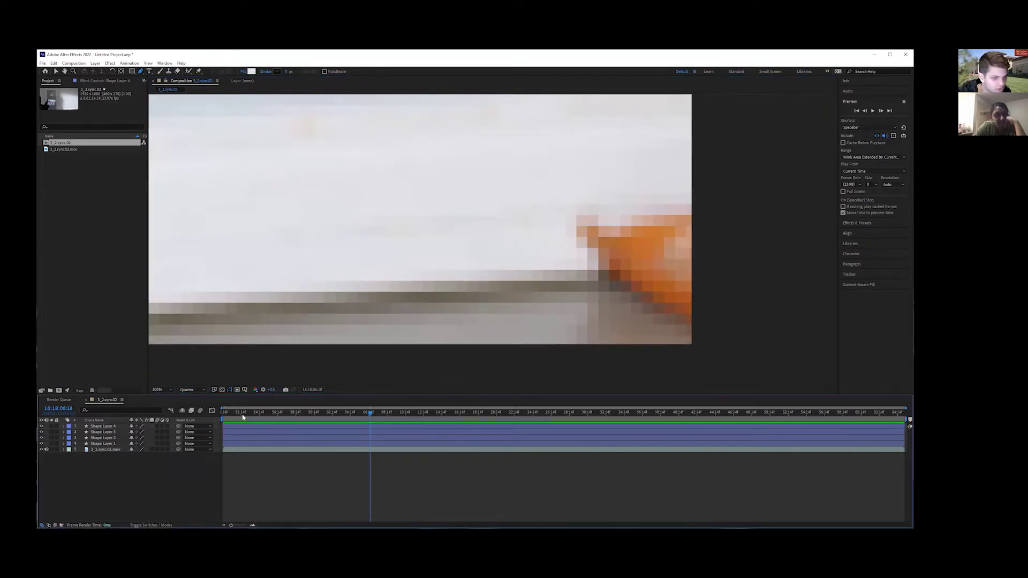
click(700, 183)
click(556, 200)
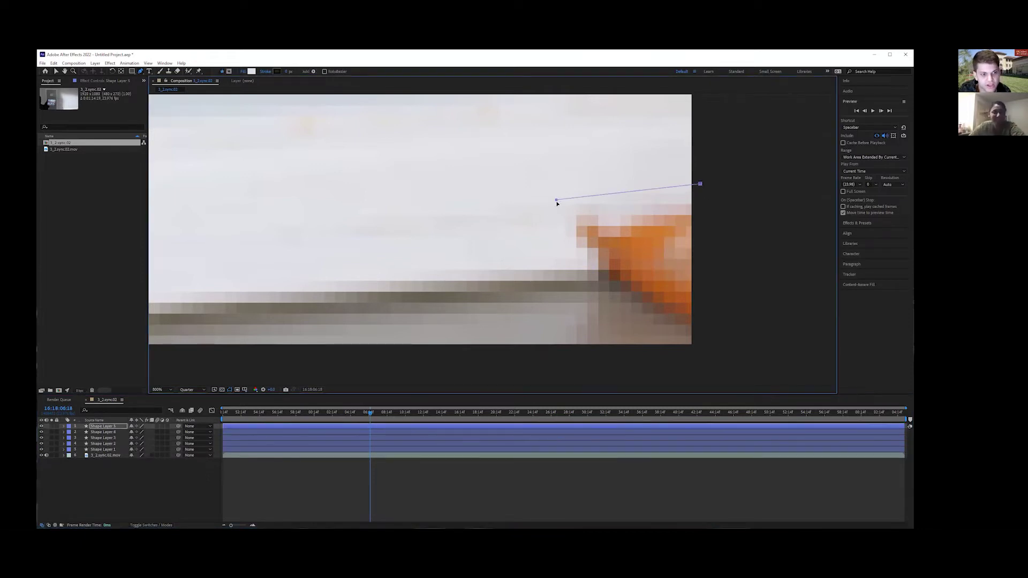
click(563, 252)
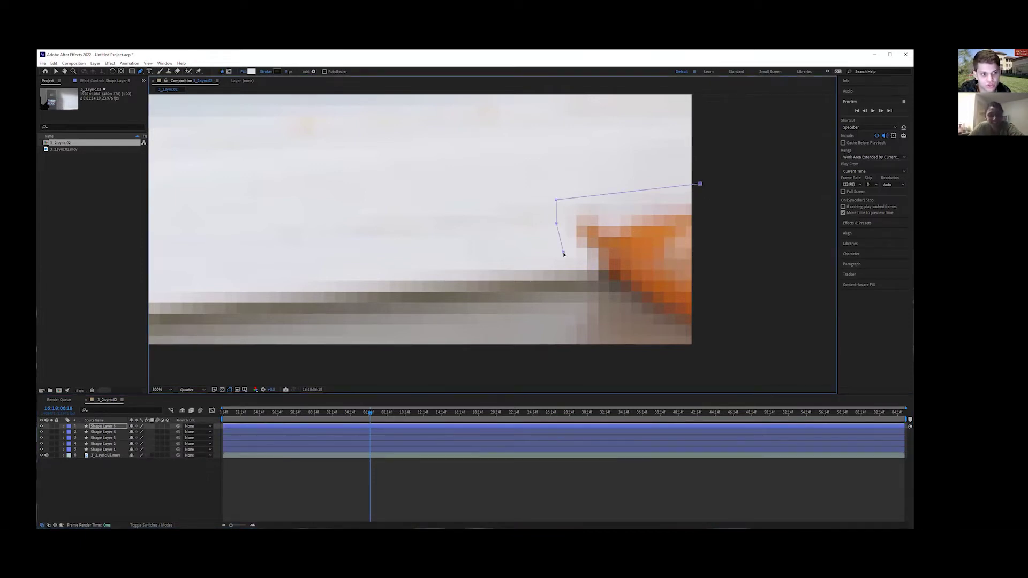
drag(599, 271, 711, 262)
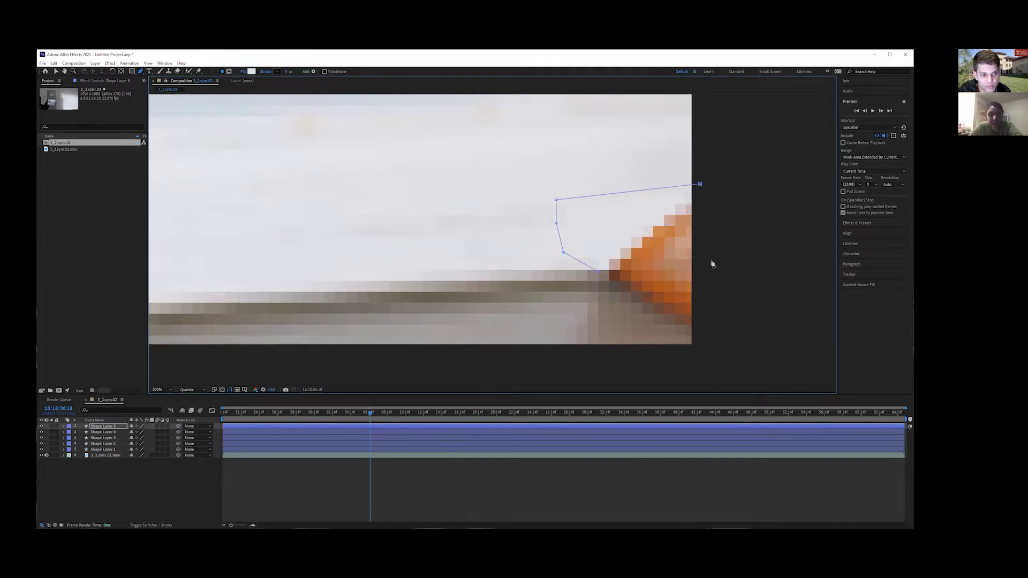
click(700, 183)
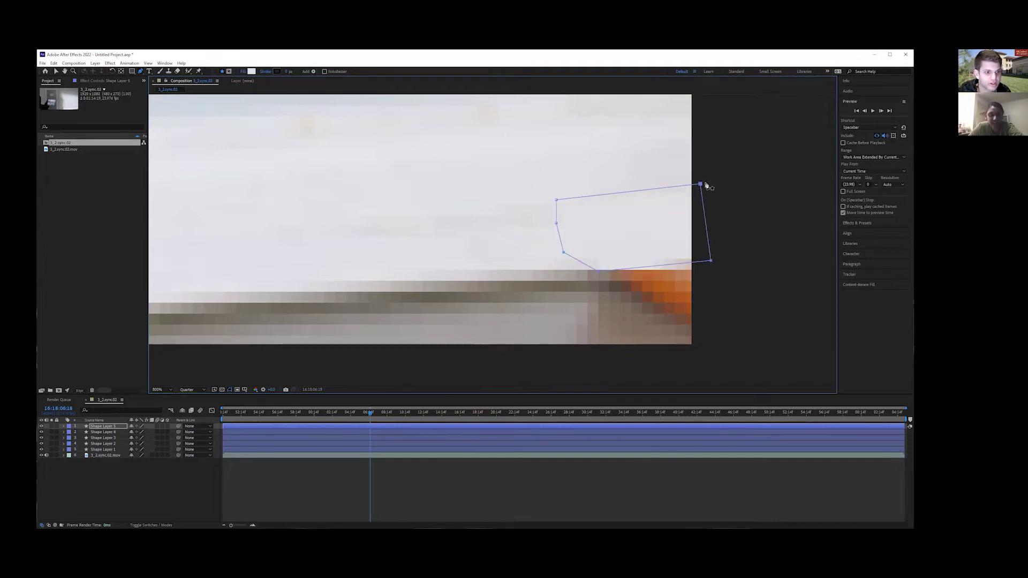
Fill the shape over the orange object's upper part with the off-white sampled from the baseboard next to it, then deselect it.
click(252, 72)
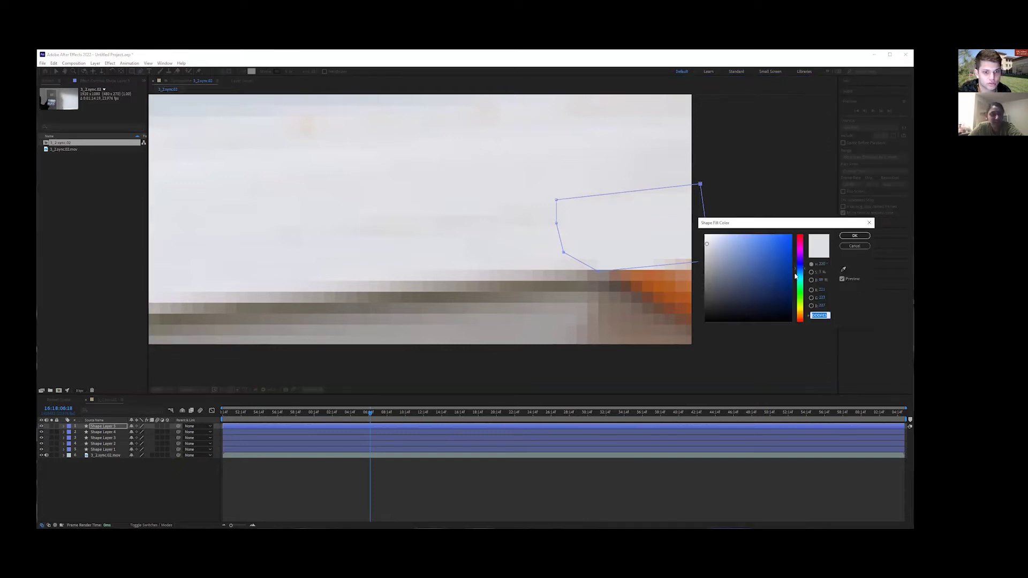
click(843, 269)
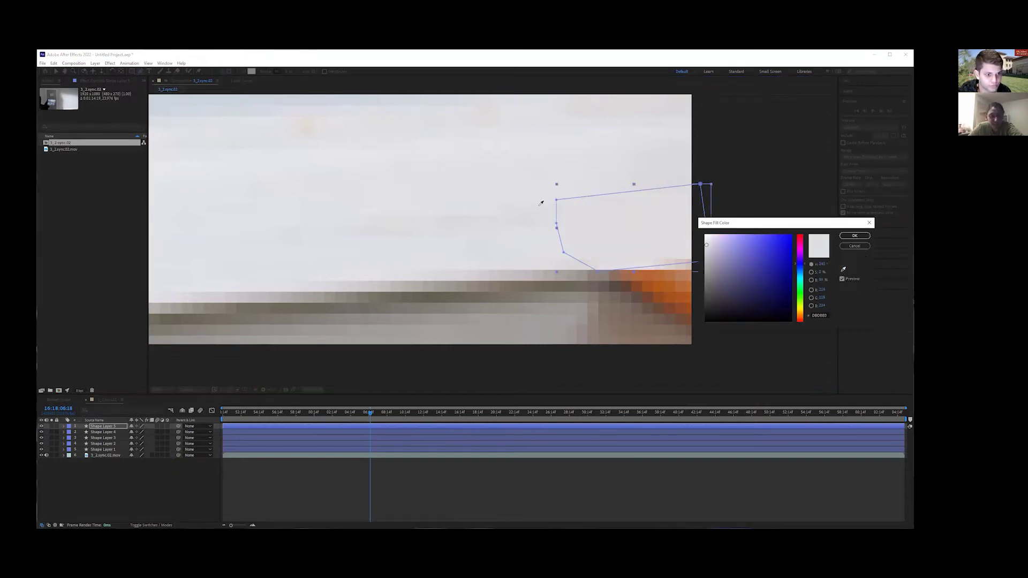
click(855, 236)
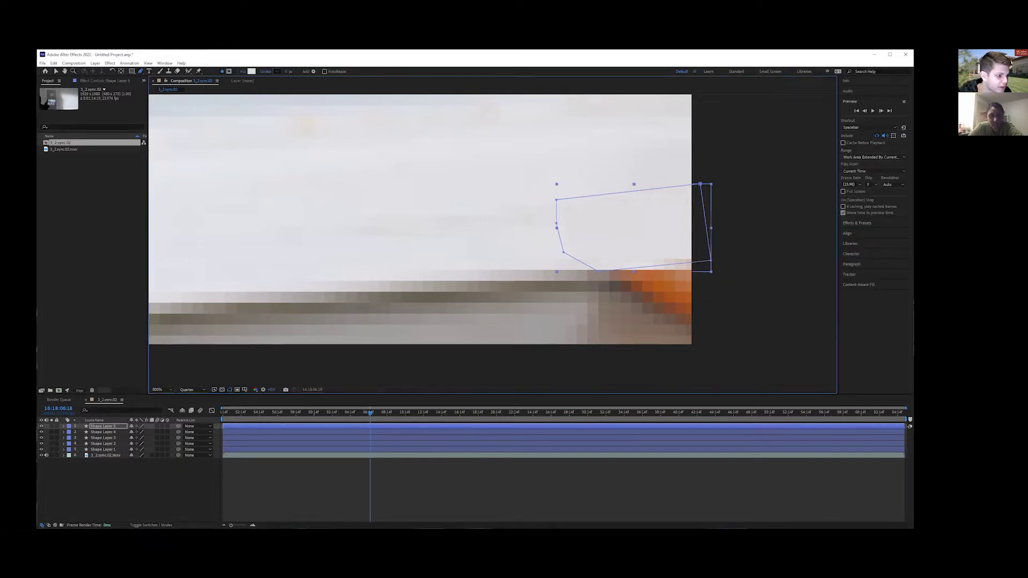
click(141, 498)
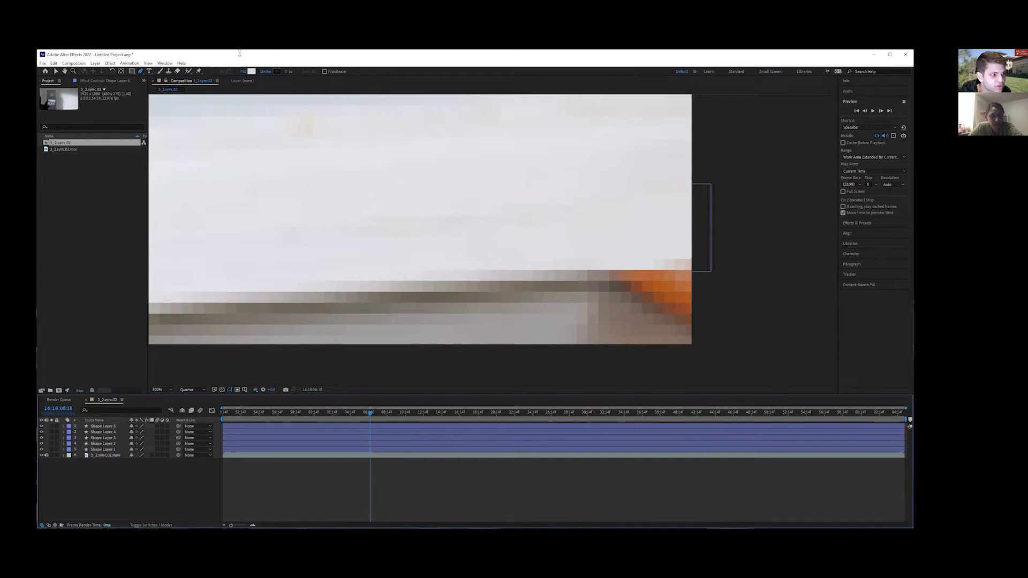
Draw a closed five-point Pen tool shape over the rest of the orange object in the frame's lower right corner, extending past the frame edge.
click(700, 260)
click(596, 262)
click(657, 332)
click(715, 343)
click(700, 259)
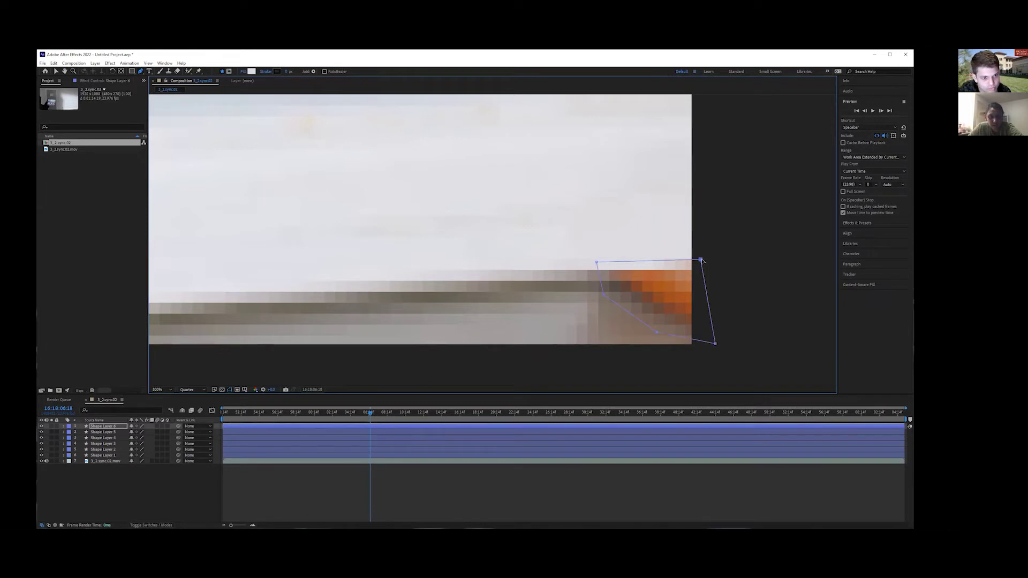
Fill the shape over the orange object's lower part with the brown sampled from the adjacent floor, then deselect it and check the whole frame.
click(251, 72)
click(843, 269)
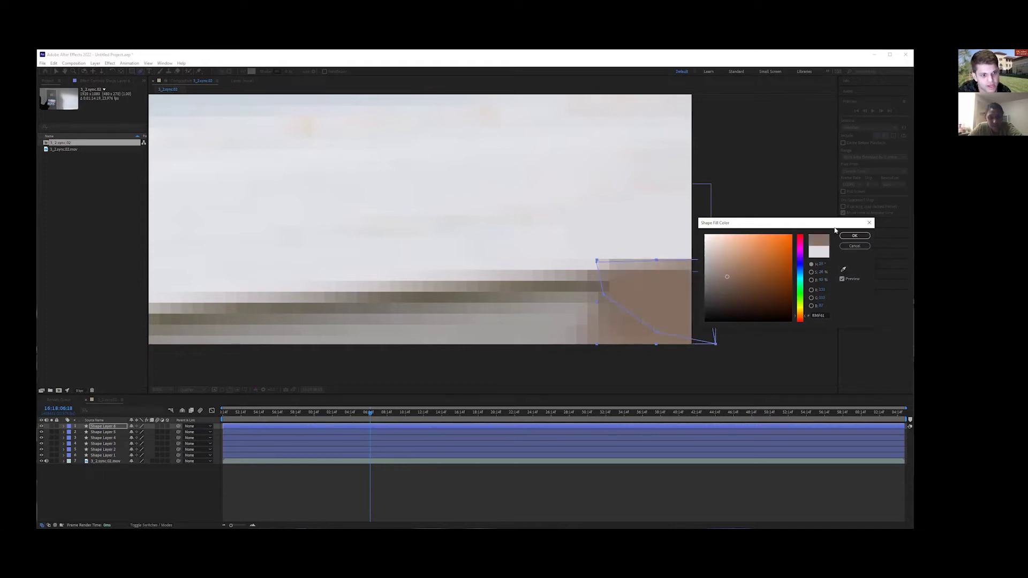
click(854, 236)
scroll(734, 289, down, 5)
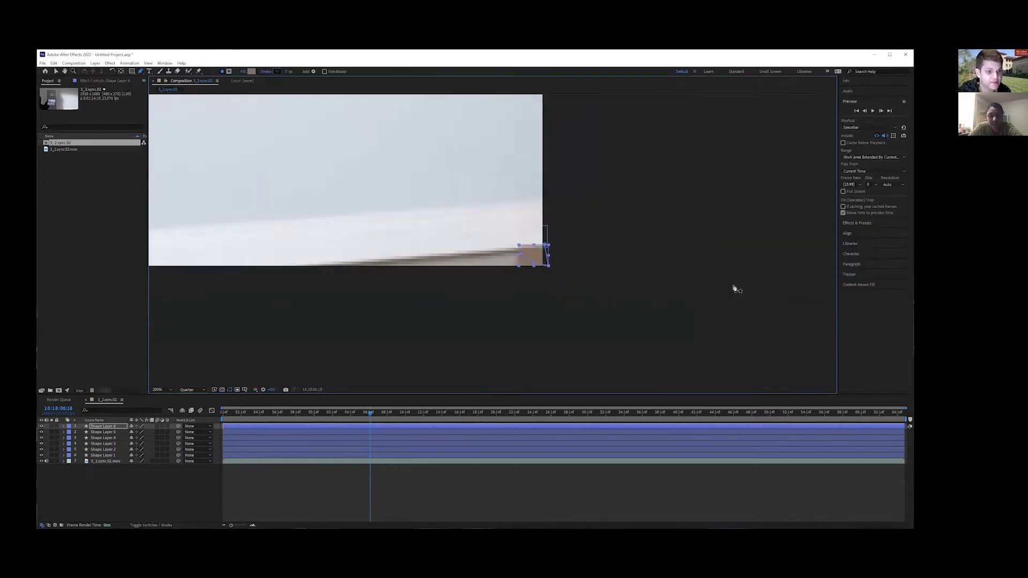
key(h)
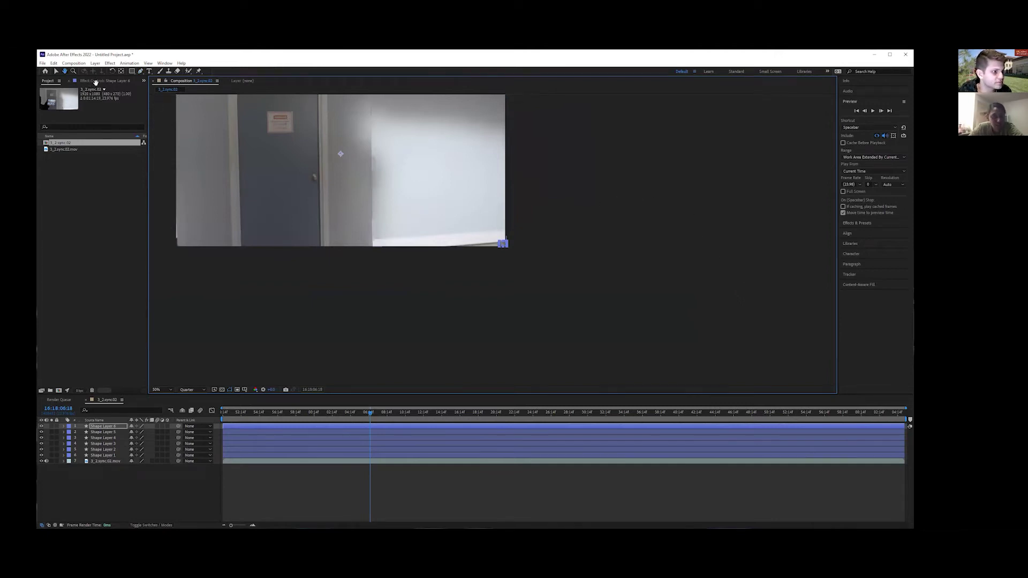
click(56, 73)
click(619, 271)
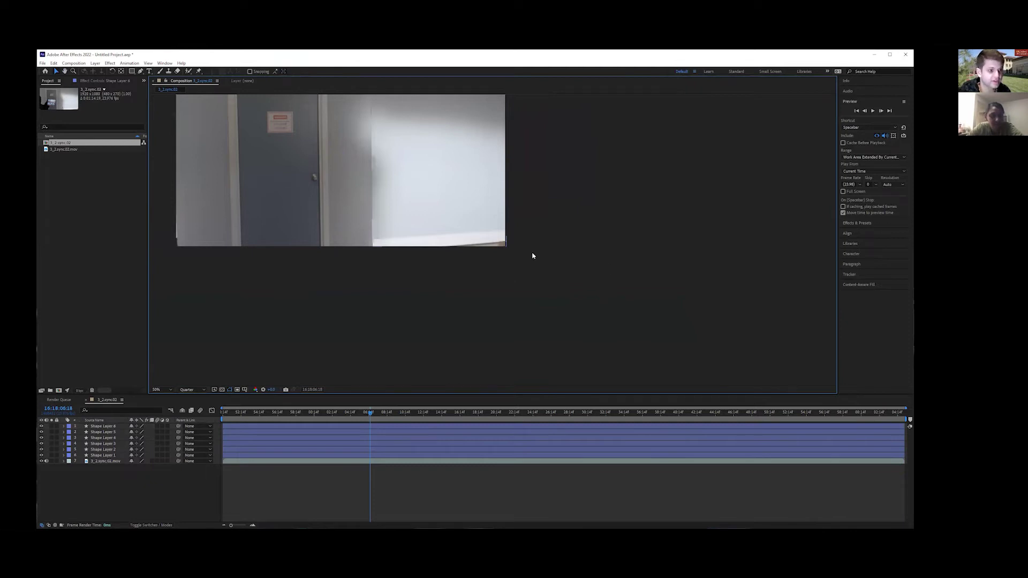
scroll(463, 237, down, 6)
scroll(466, 241, up, 6)
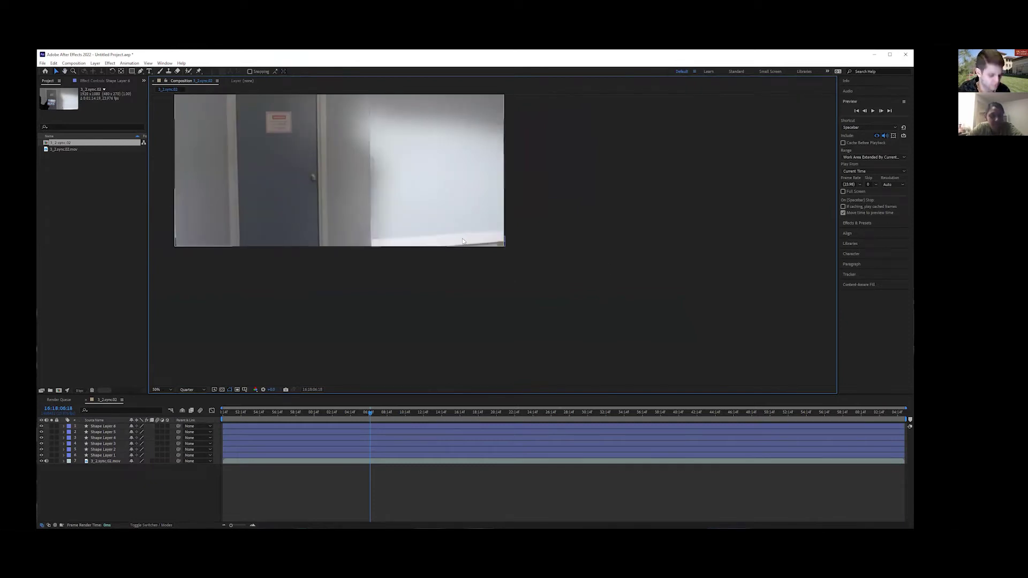
drag(447, 224, 524, 263)
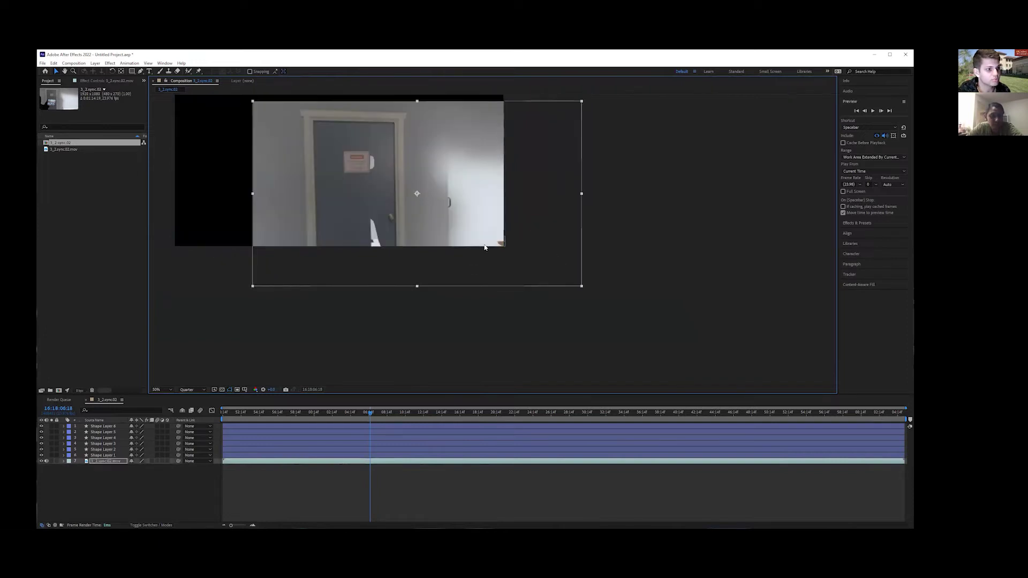
key(ctrl+z)
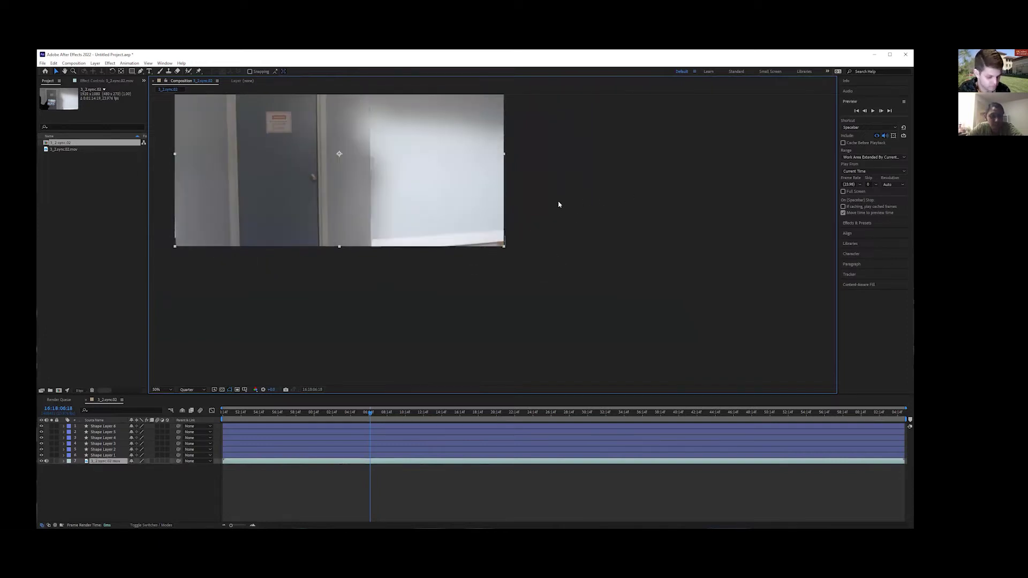
drag(540, 206, 661, 301)
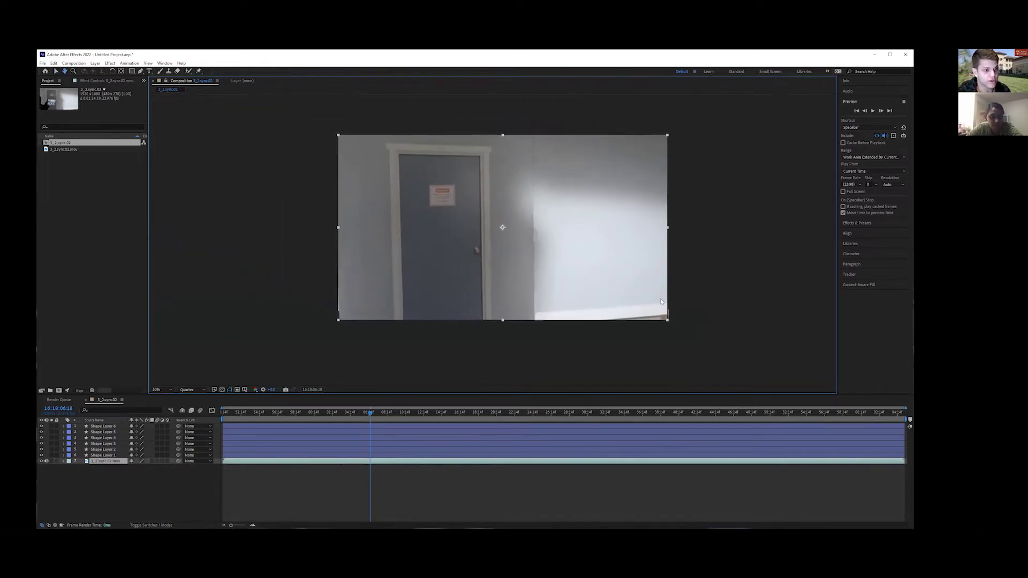
click(690, 267)
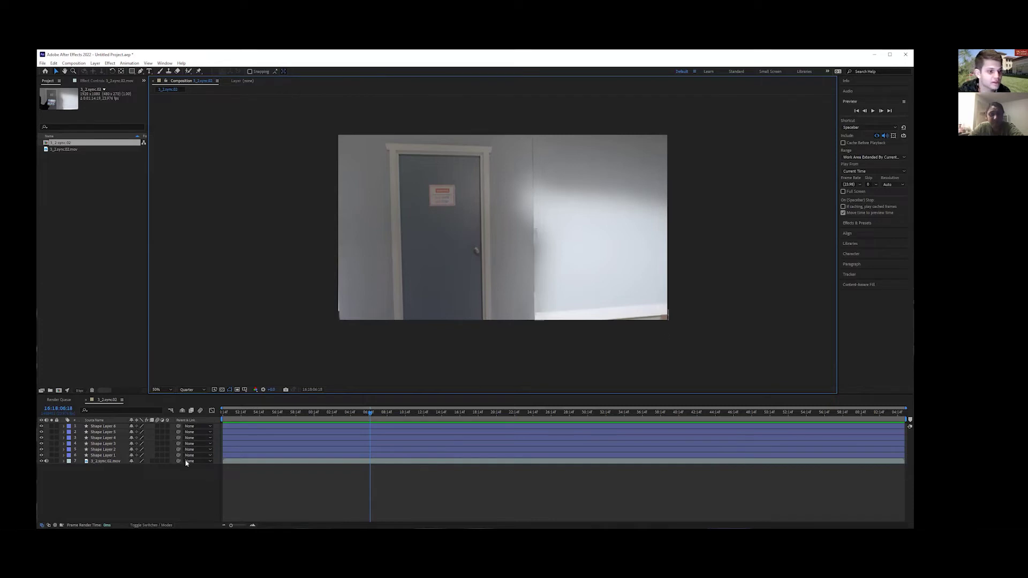
At the frame where the shadow covers the white patch in the footage's lower right corner, select that patch's shape layer and reveal its Fill 1 Color property.
drag(370, 414, 412, 415)
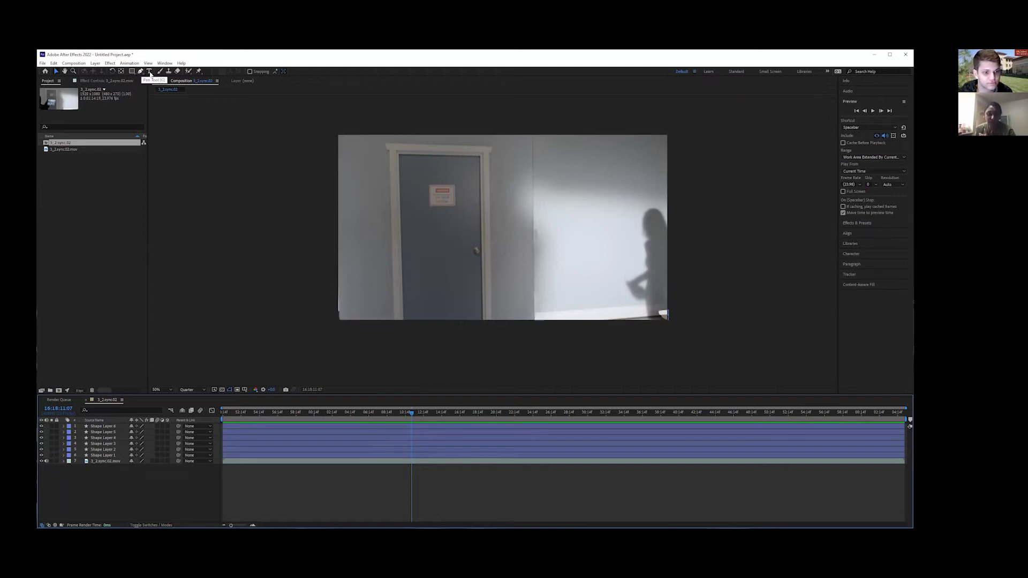
key(period)
key(period)
drag(689, 289, 216, 168)
drag(672, 335, 600, 189)
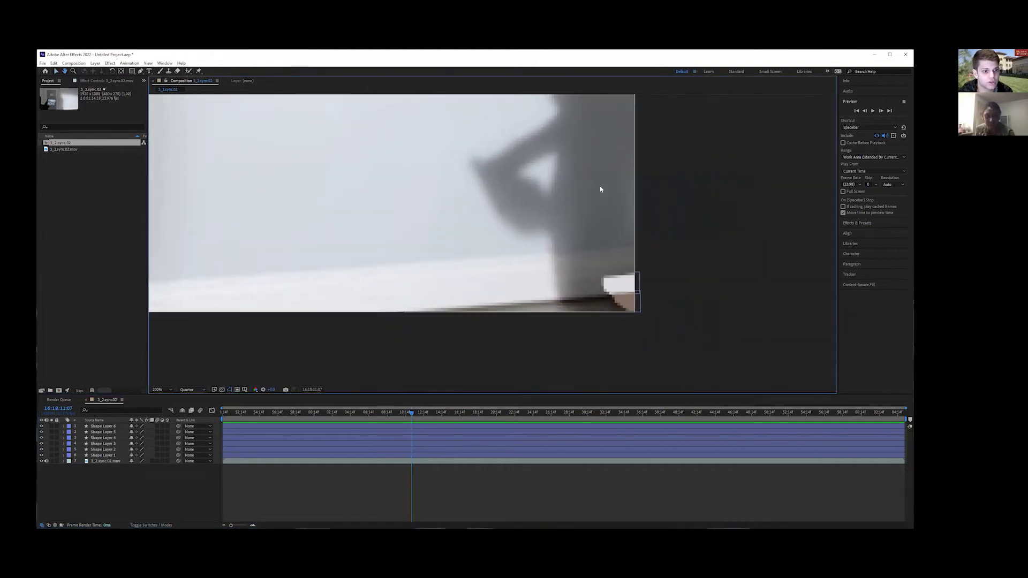
drag(411, 415, 408, 416)
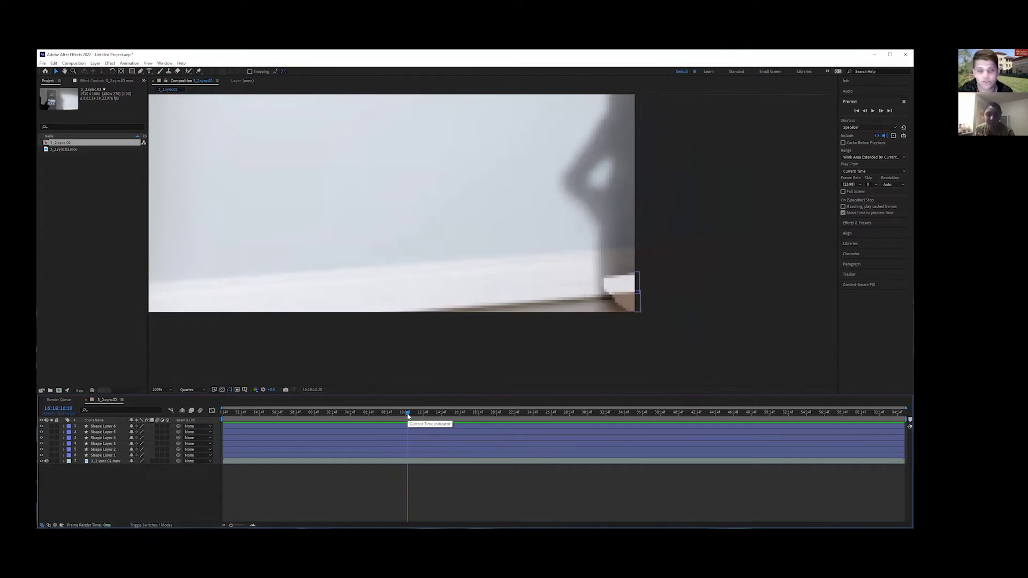
click(619, 280)
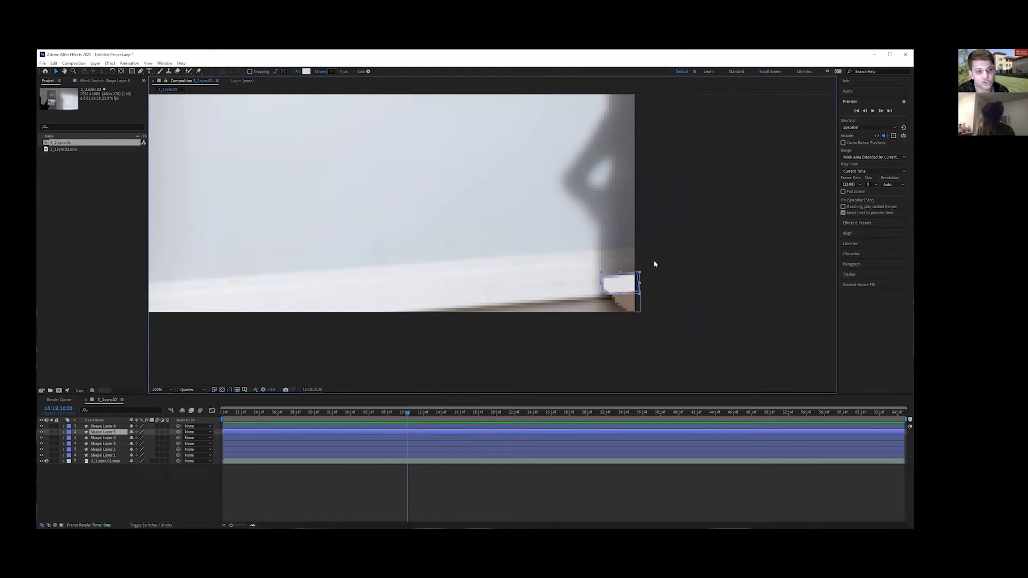
click(63, 432)
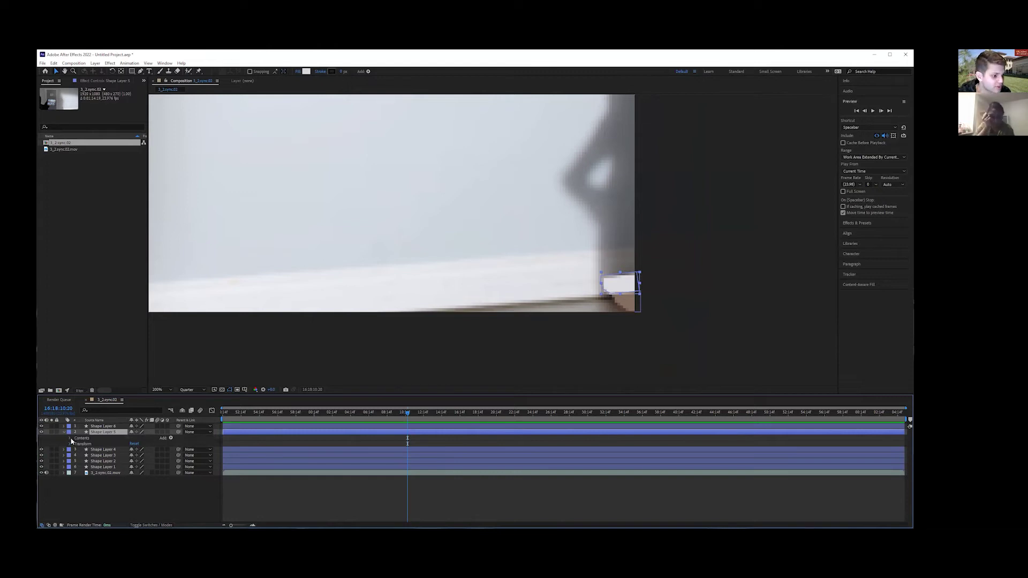
click(72, 439)
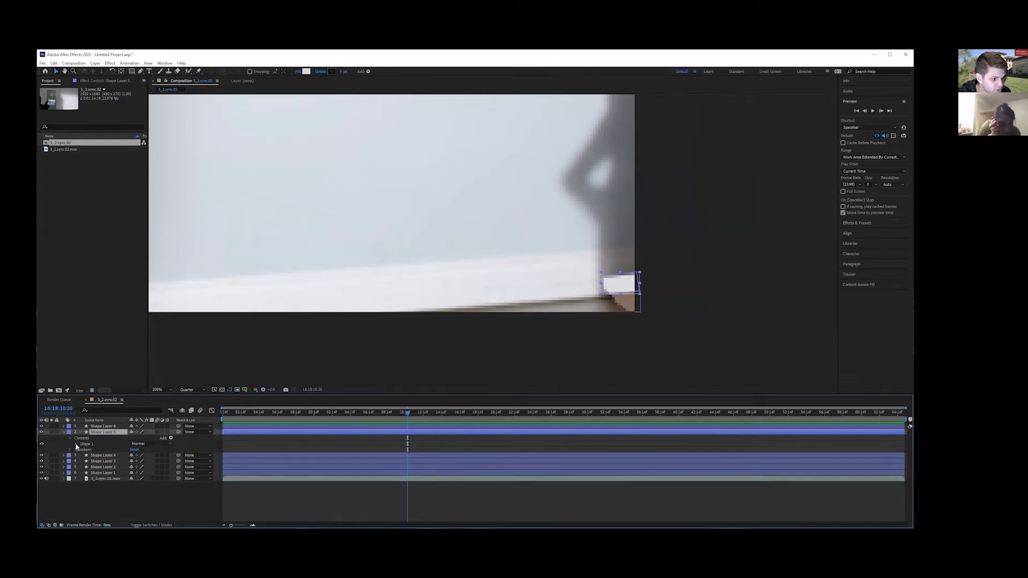
click(76, 444)
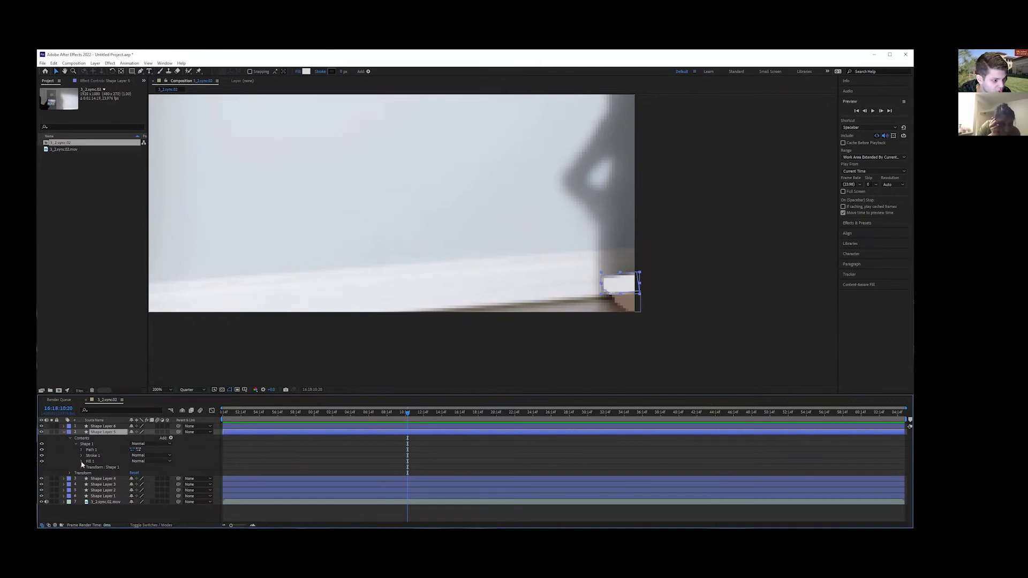
click(81, 461)
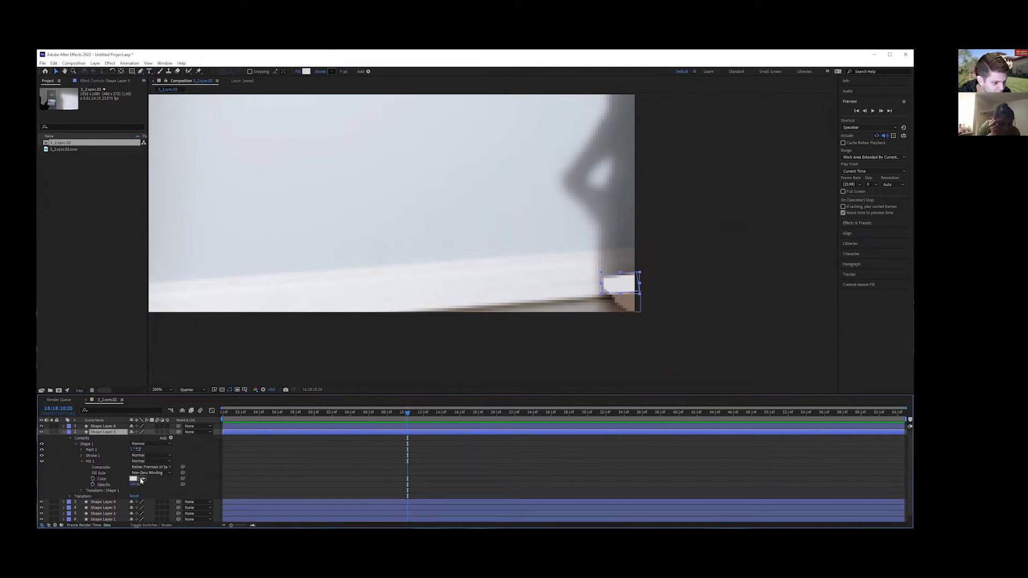
Start keyframing the patch's Fill 1 Color with its off-white at the frame just before the shadow reaches the patch.
click(864, 111)
click(864, 111)
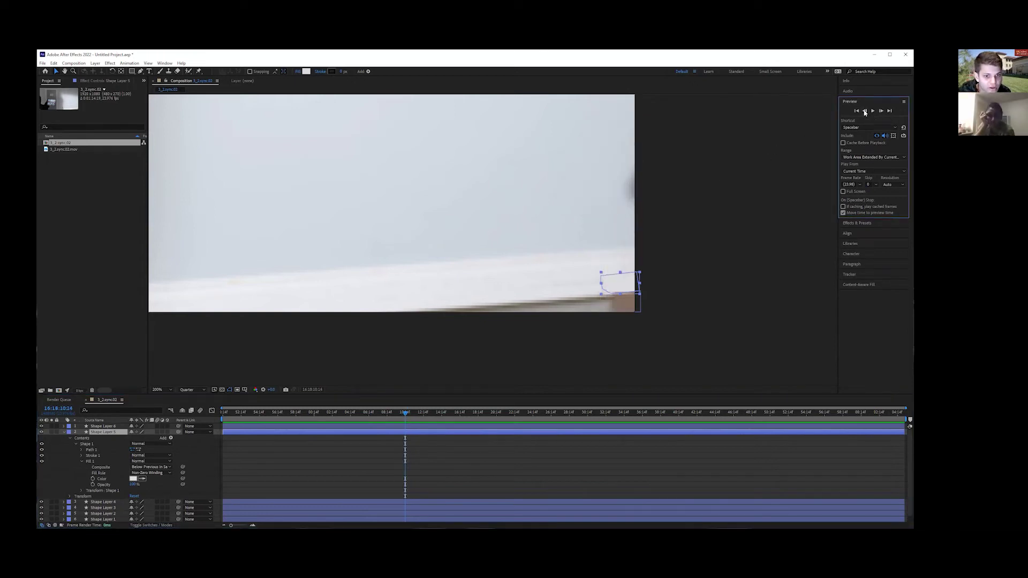
click(881, 111)
click(881, 111)
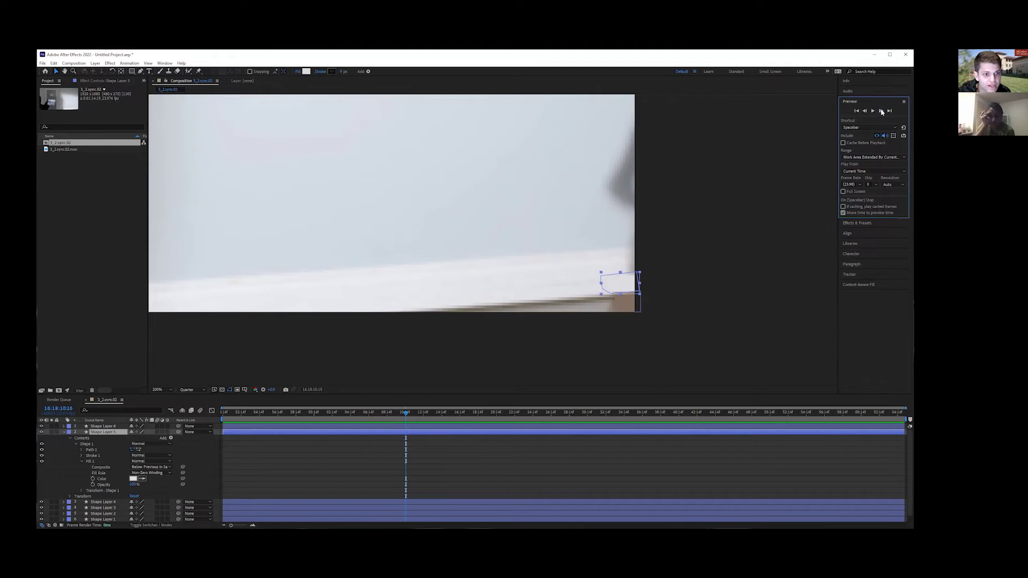
click(864, 111)
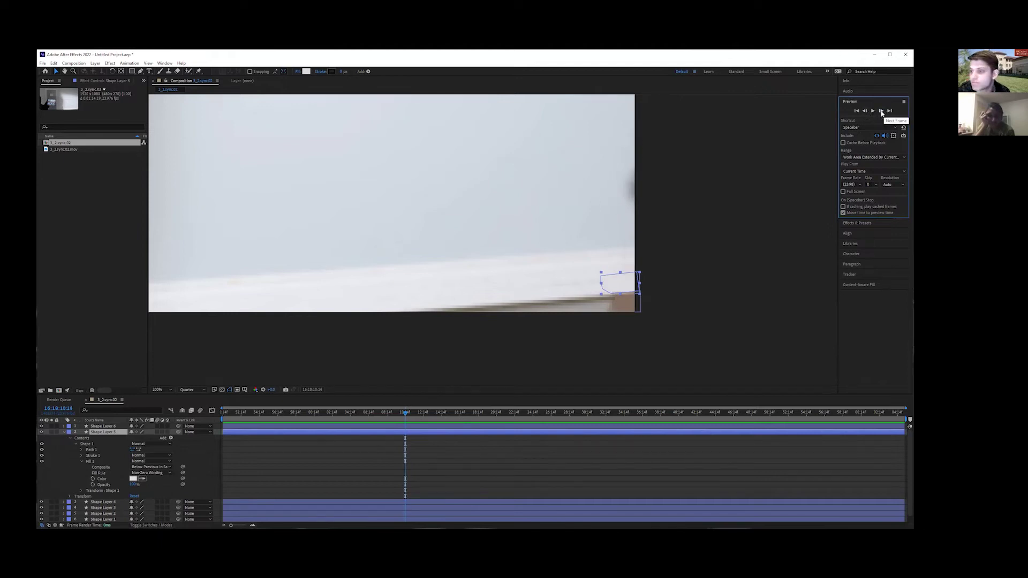
click(882, 111)
click(882, 110)
click(881, 111)
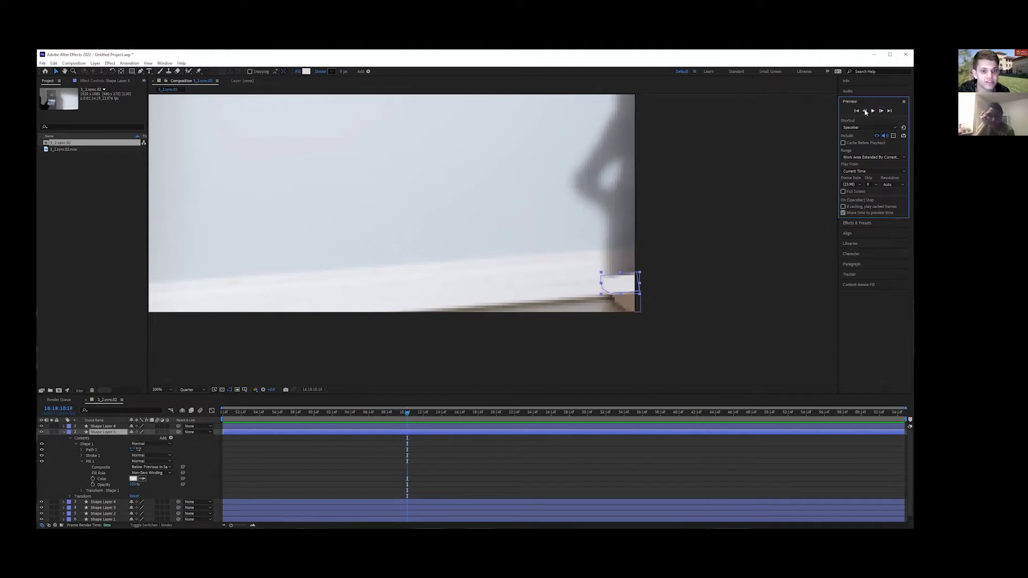
click(864, 110)
click(864, 110)
click(864, 111)
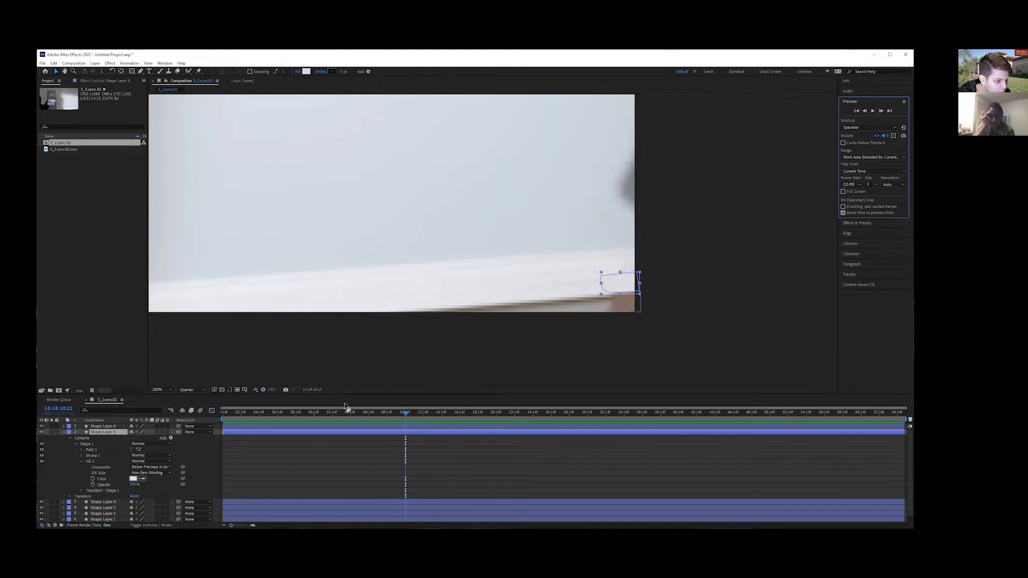
click(92, 478)
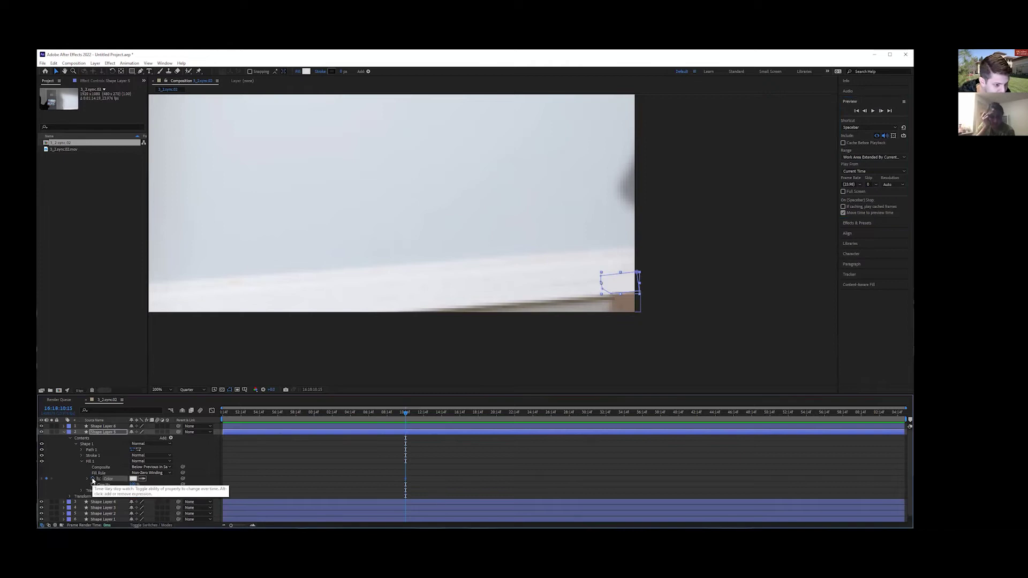
Five frames further on, set the patch's fill to the dark grey-brown sampled from the shadowed baseboard directly above it.
click(881, 111)
click(880, 111)
click(881, 110)
click(881, 110)
click(881, 110)
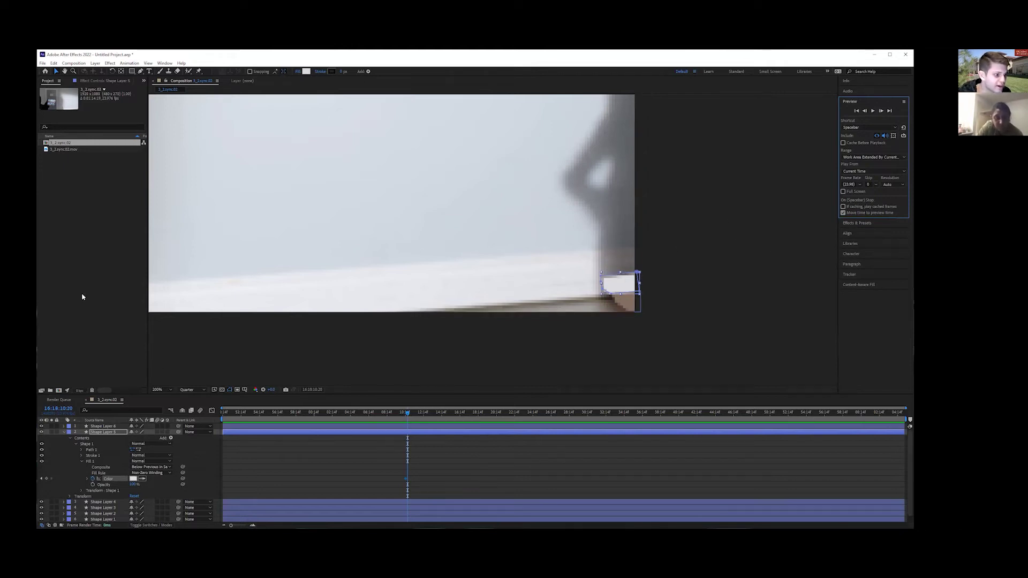
click(142, 479)
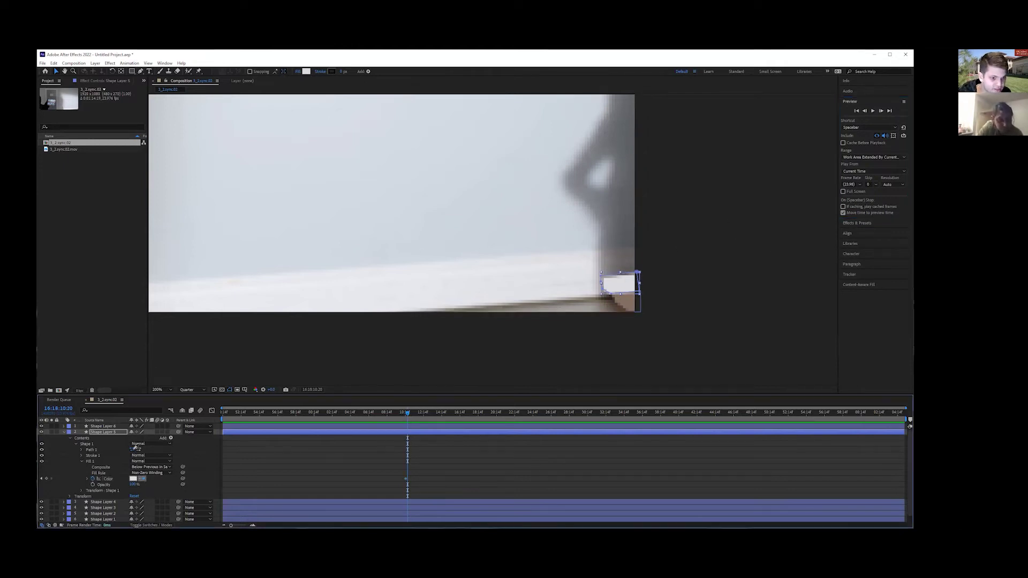
click(624, 266)
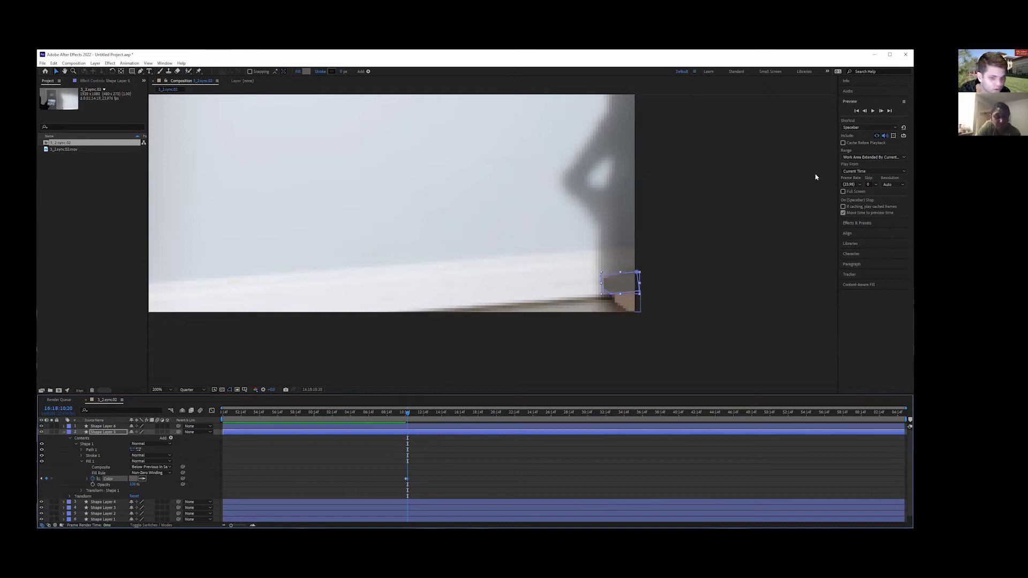
Step back and forth between the two Color keyframes to check how the patch darkens as the shadow arrives.
click(863, 111)
click(863, 111)
click(864, 111)
click(864, 111)
click(863, 111)
double_click(880, 111)
double_click(881, 112)
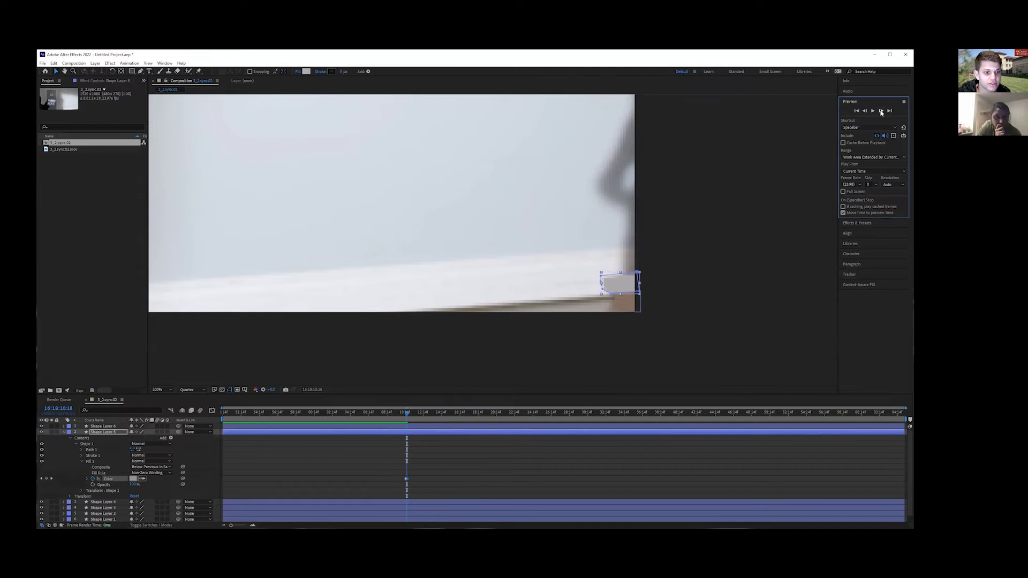
Add a Color keyframe holding the dark fill at the last frame before the shadow starts leaving the patch.
double_click(881, 112)
double_click(881, 111)
click(881, 111)
double_click(881, 111)
double_click(880, 112)
click(881, 111)
double_click(881, 112)
double_click(881, 111)
click(881, 112)
double_click(881, 112)
double_click(881, 112)
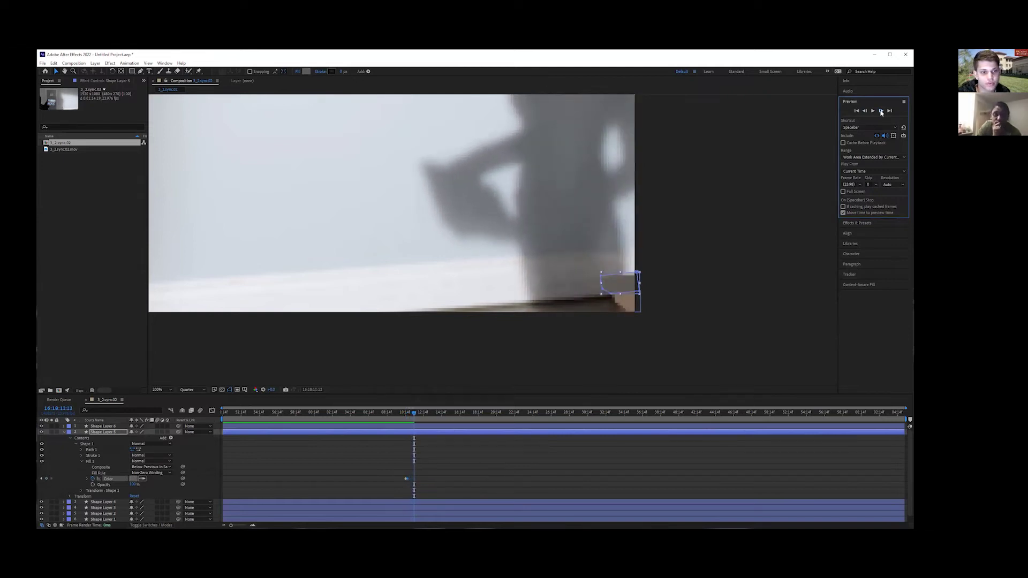
click(865, 111)
double_click(866, 111)
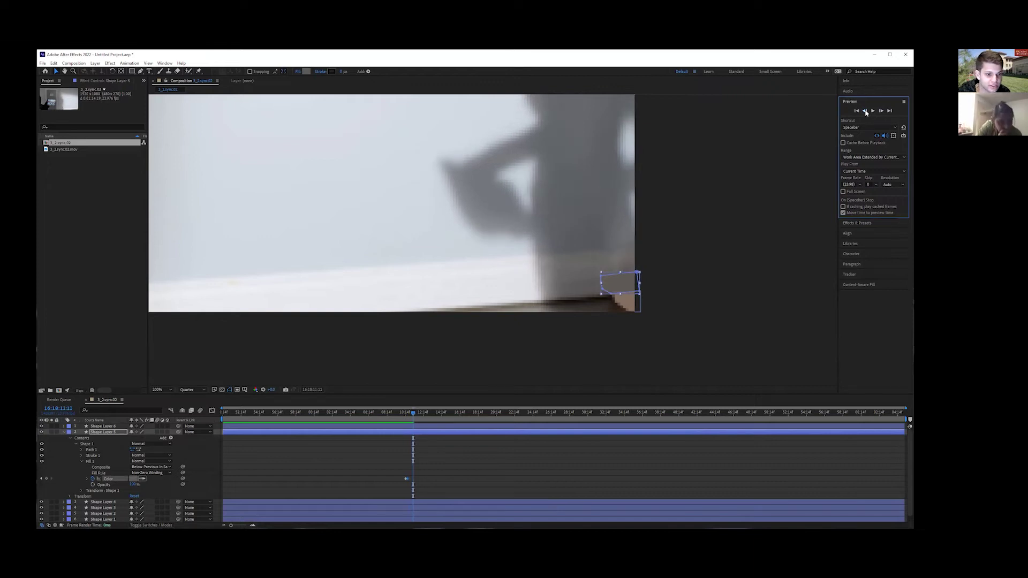
double_click(881, 111)
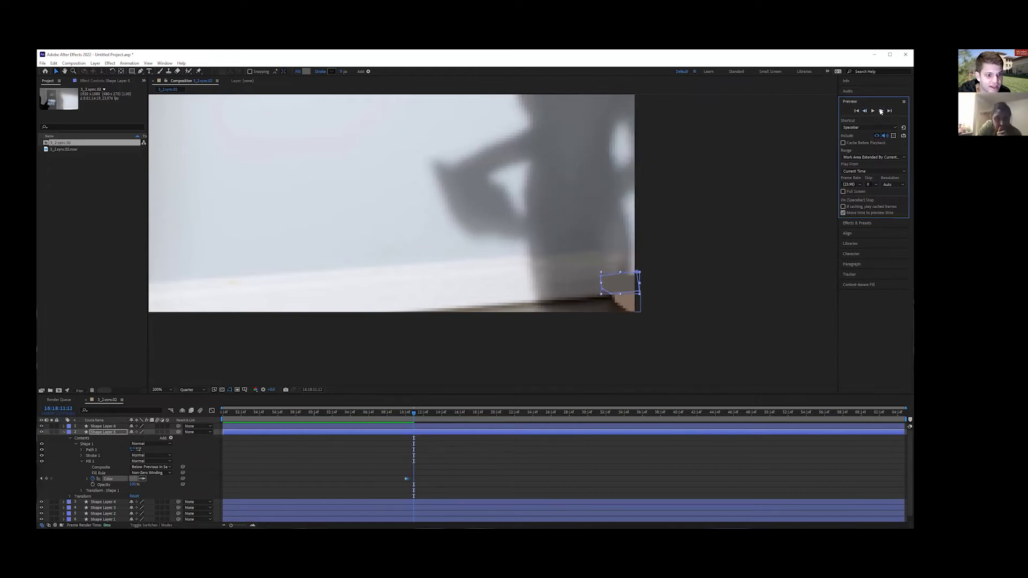
double_click(881, 111)
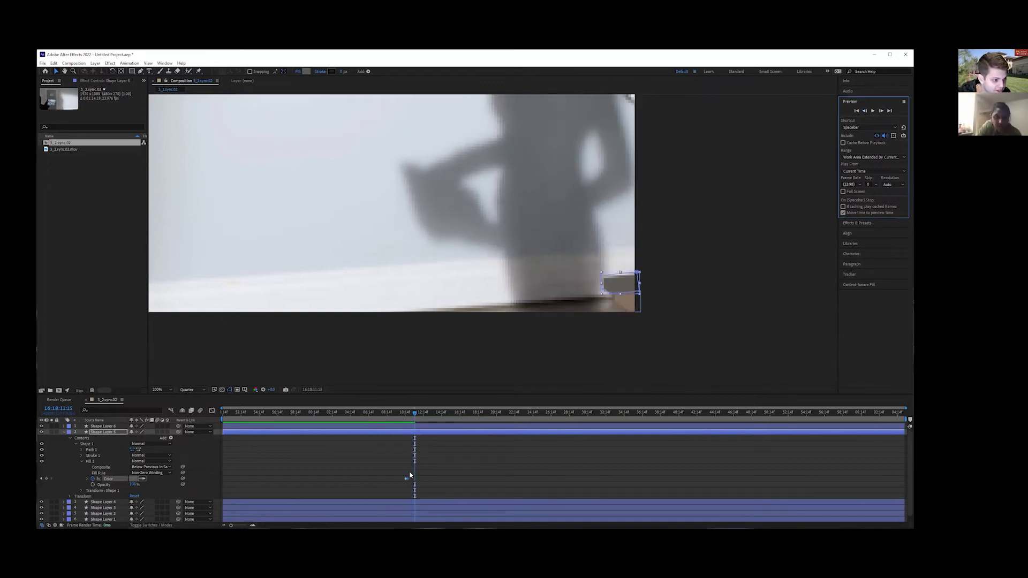
click(864, 111)
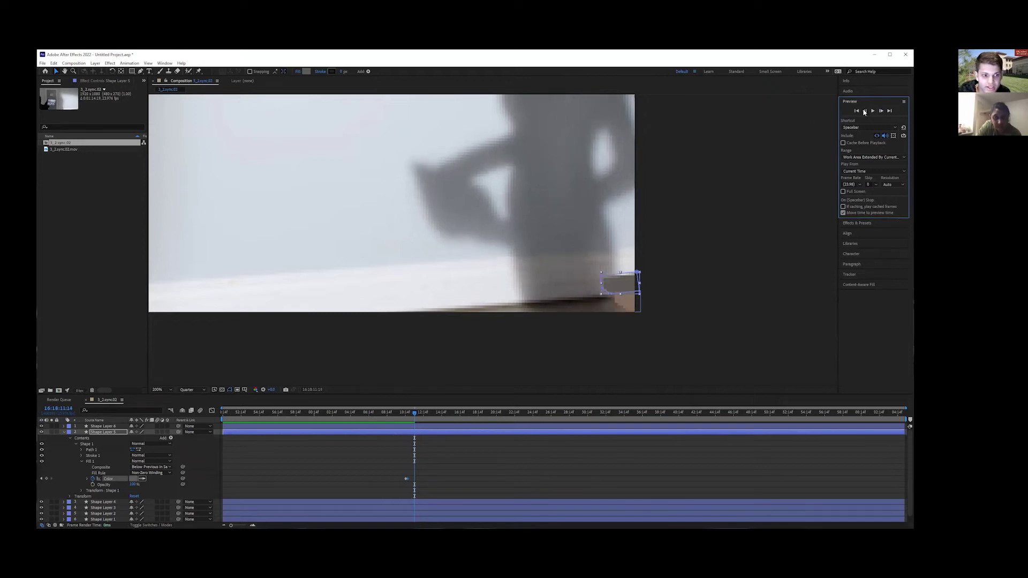
double_click(863, 111)
click(864, 111)
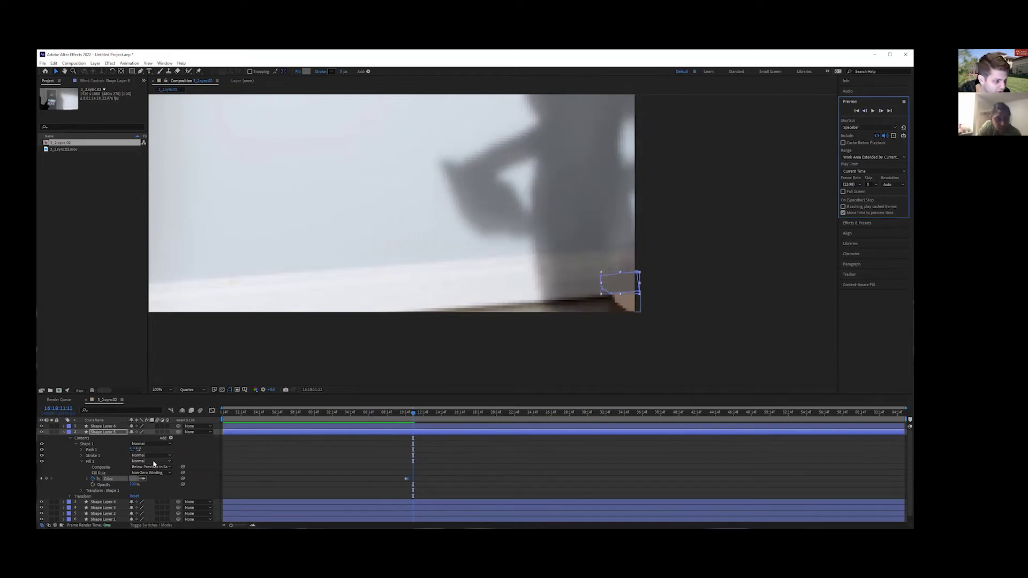
click(46, 478)
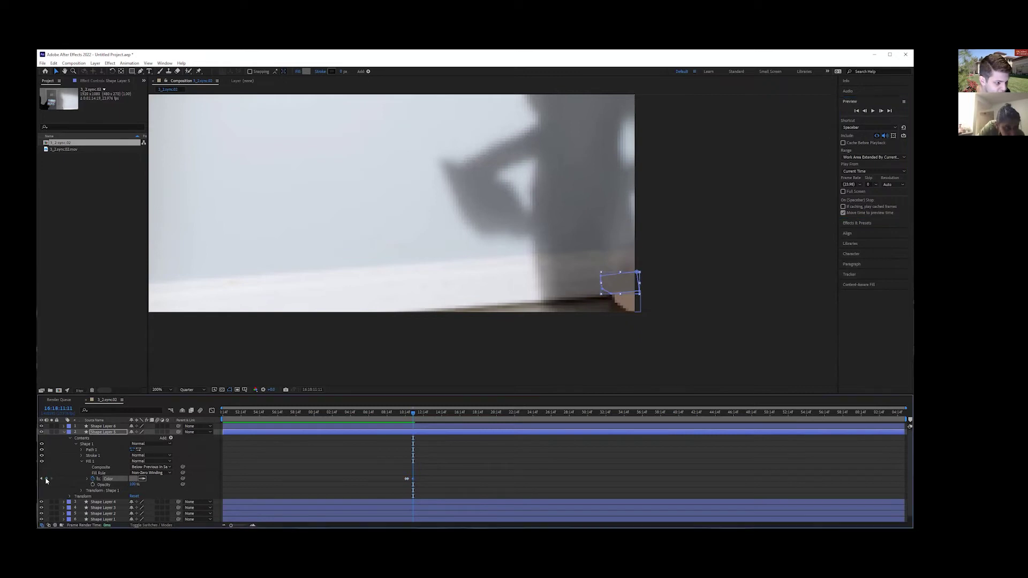
At the frame where the shadow has cleared the patch, set its fill to the off-white sampled from the lit baseboard above it.
click(880, 111)
click(881, 110)
double_click(880, 110)
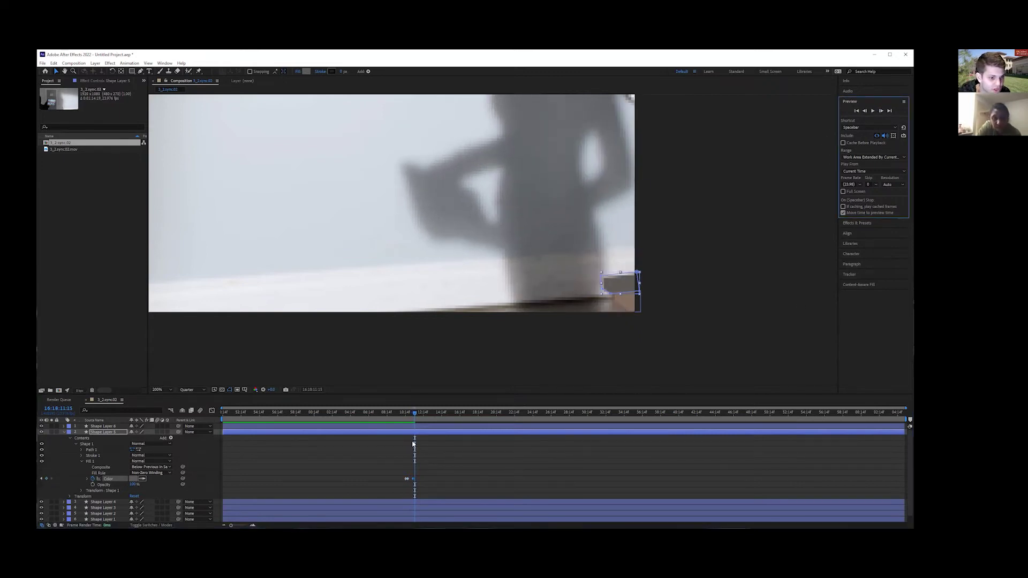
click(142, 478)
click(627, 266)
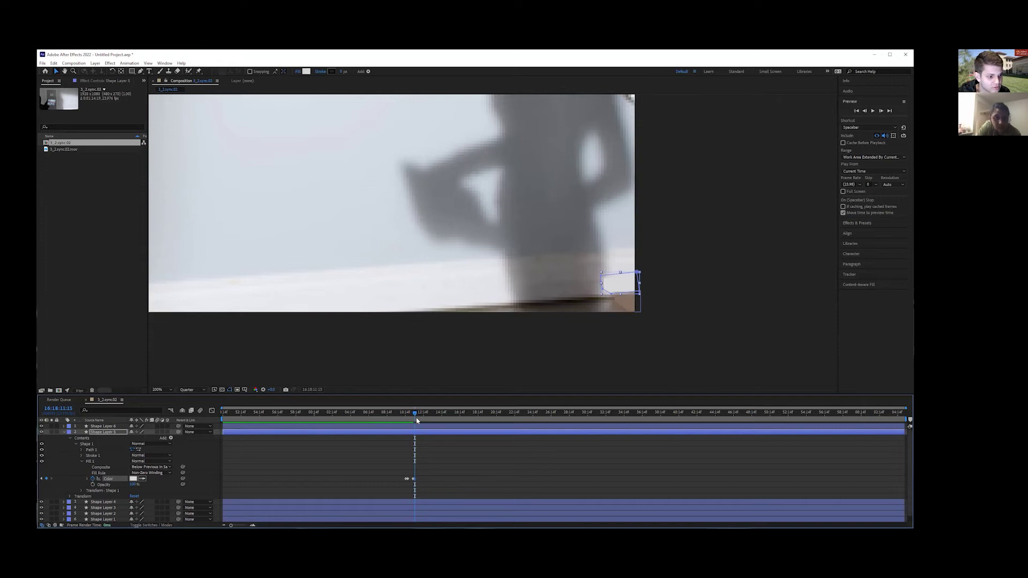
Play back the shadow's passage close up and at full frame, with the shape layer deselected, to check the patch's colour changes.
drag(415, 416, 404, 415)
key(space)
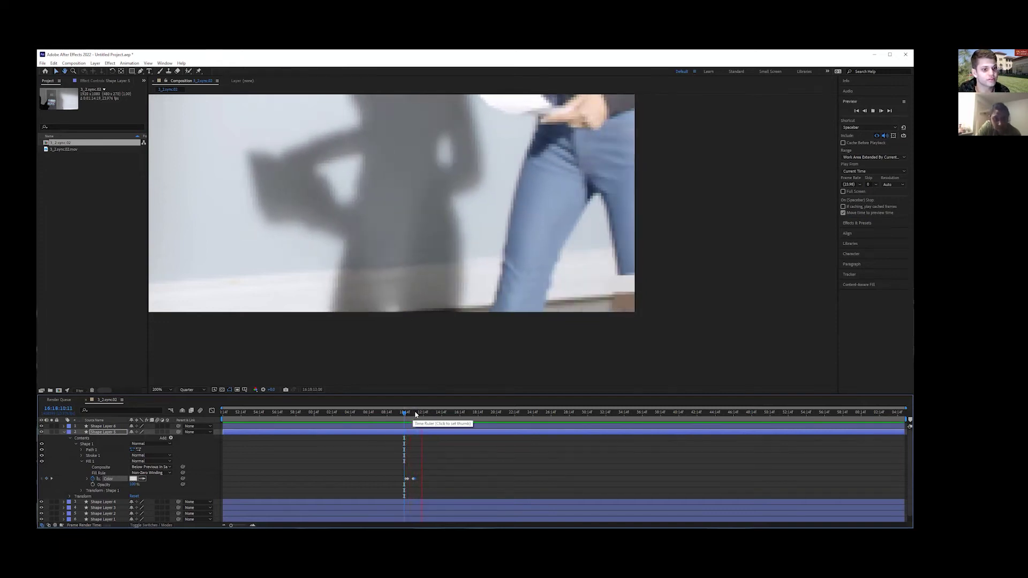
drag(398, 417, 417, 416)
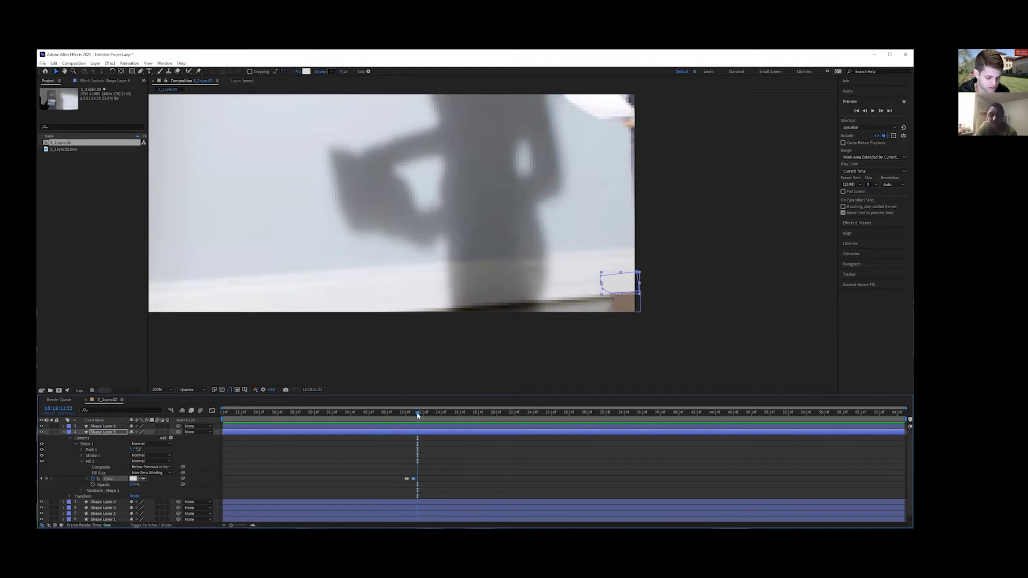
key(comma)
key(comma)
key(period)
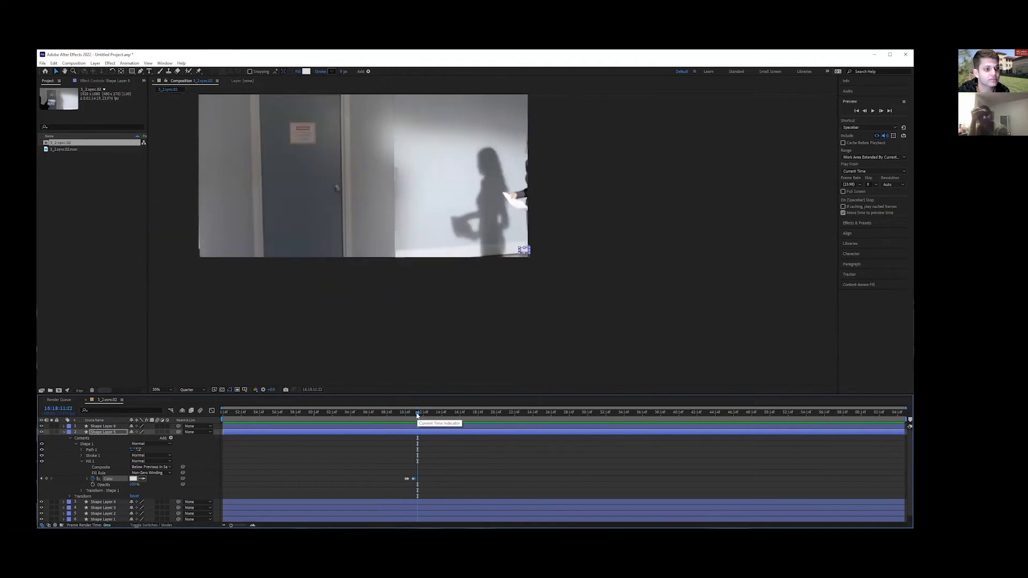
click(170, 219)
key(space)
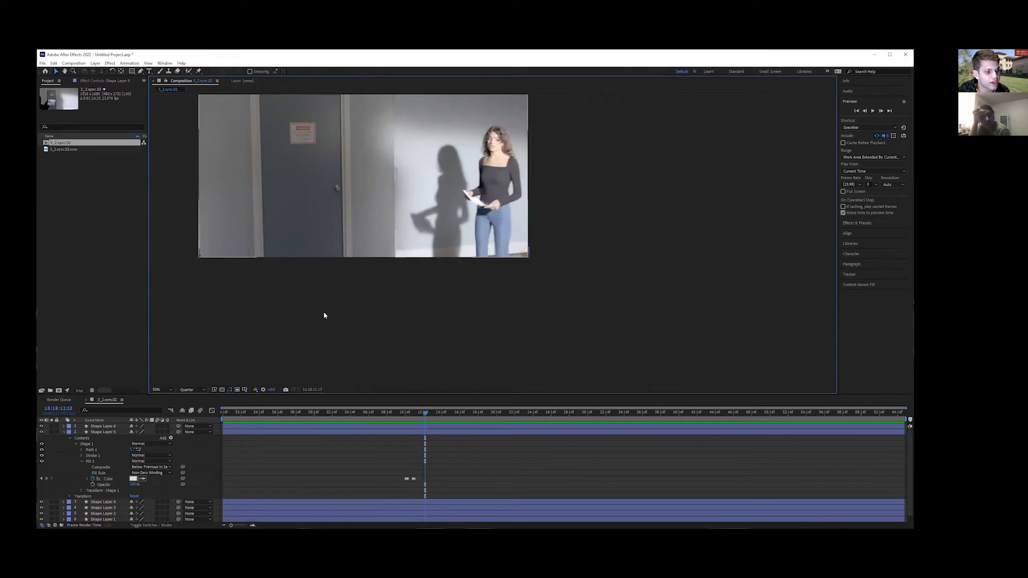
Play and scrub through the woman's entrance at full frame to check the patches against the passing shadow.
drag(424, 413, 402, 413)
key(space)
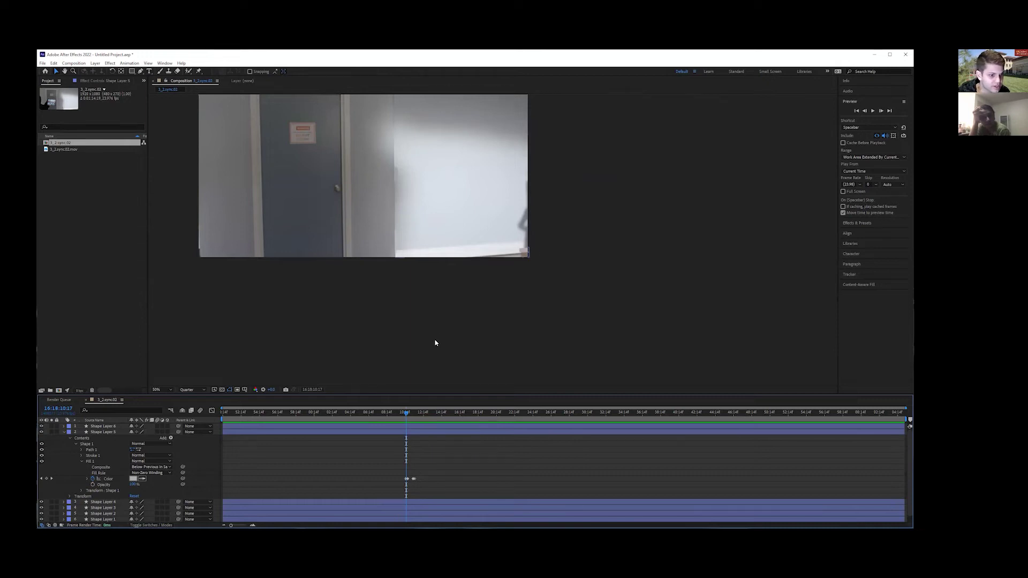
drag(407, 413, 404, 412)
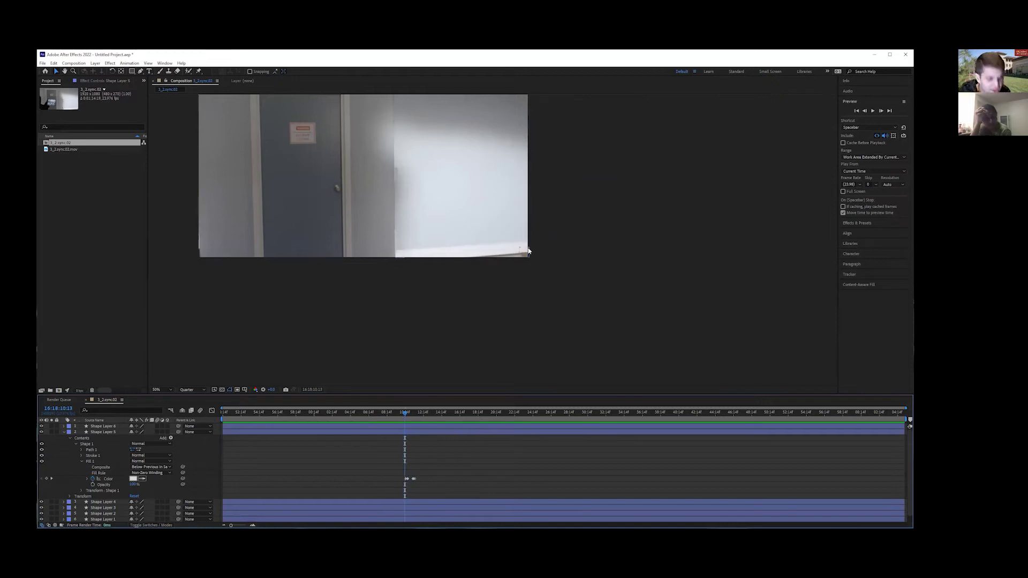
drag(404, 413, 490, 412)
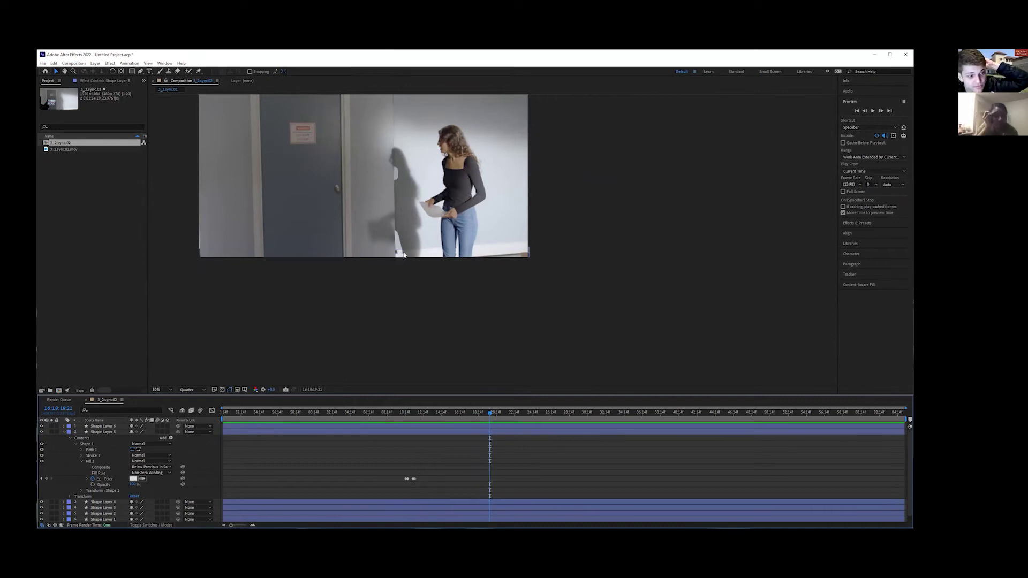
drag(489, 414, 392, 412)
drag(429, 411, 449, 401)
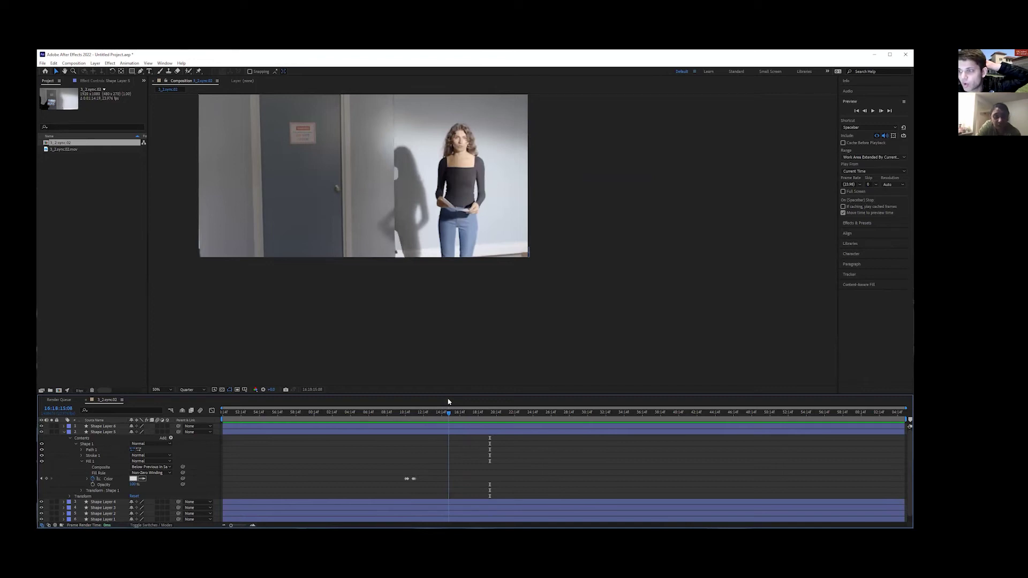
drag(449, 402, 408, 392)
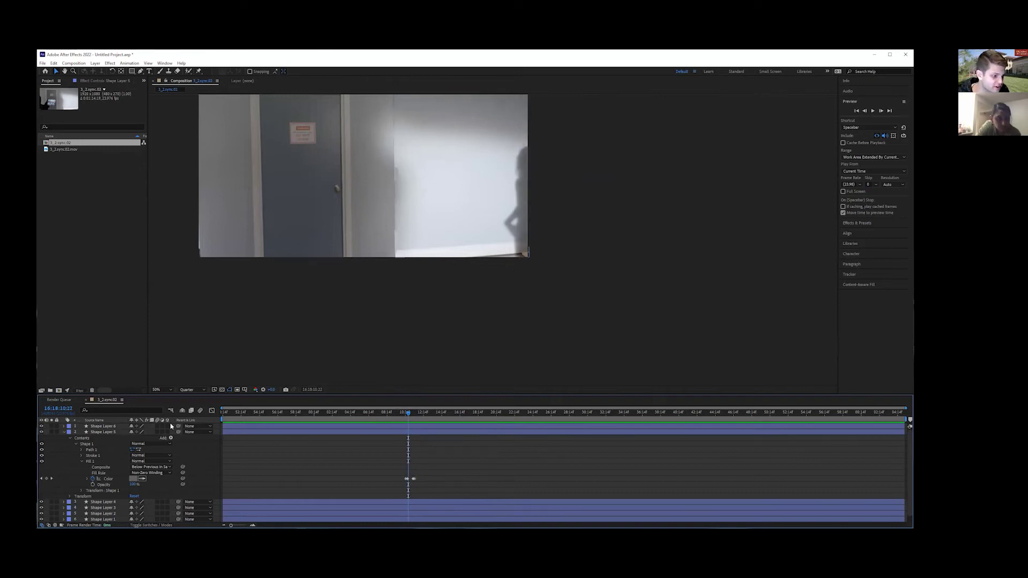
Select the brown floor patch in the corner close up and expand its shape contents to the fill properties.
scroll(518, 259, up, 1)
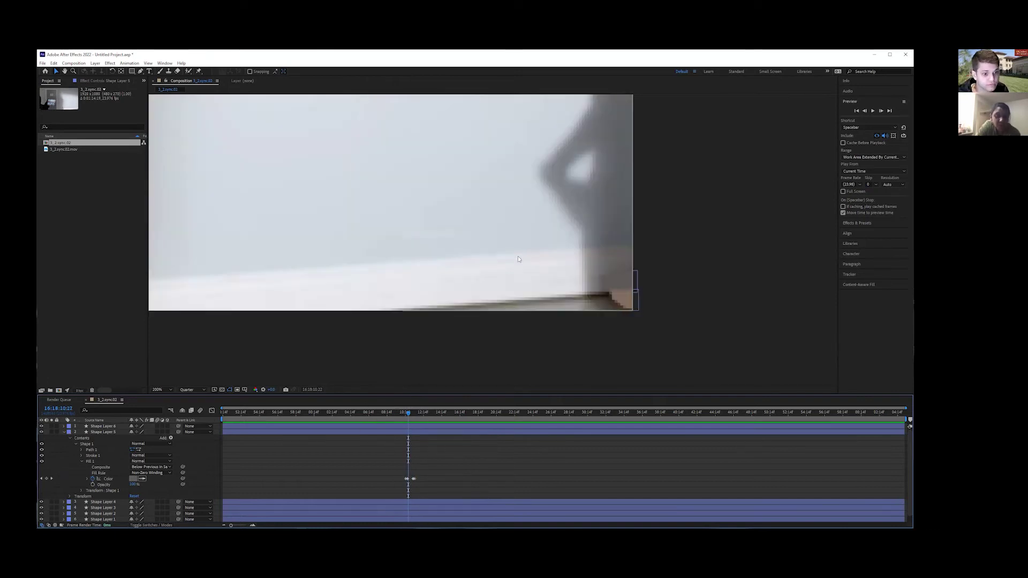
click(621, 300)
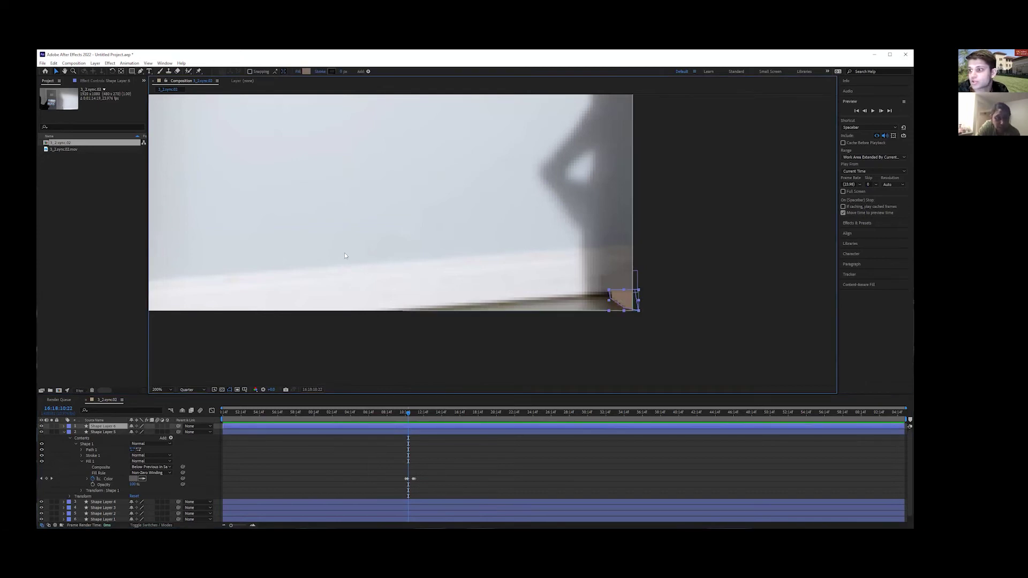
click(63, 426)
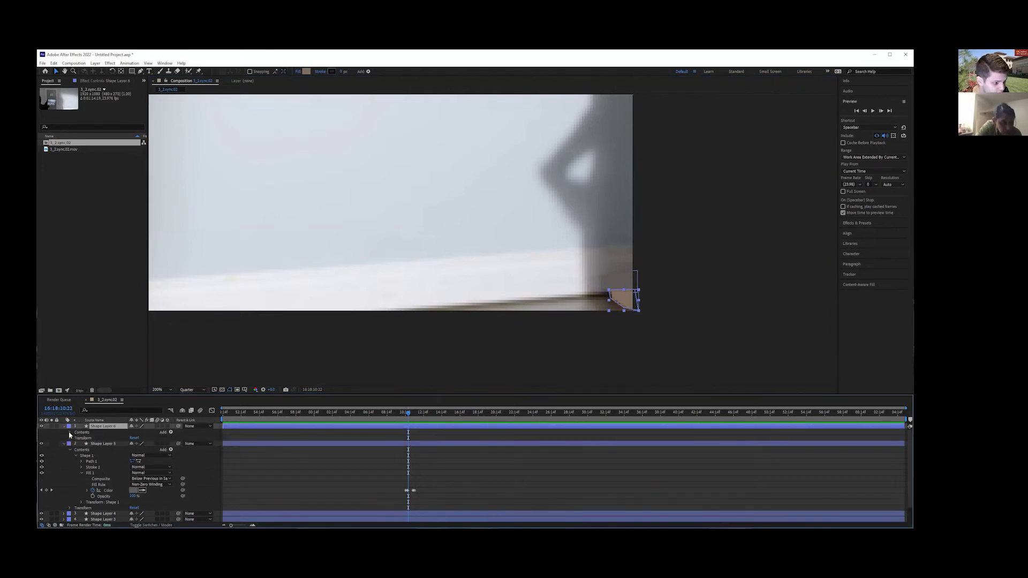
click(69, 433)
click(76, 439)
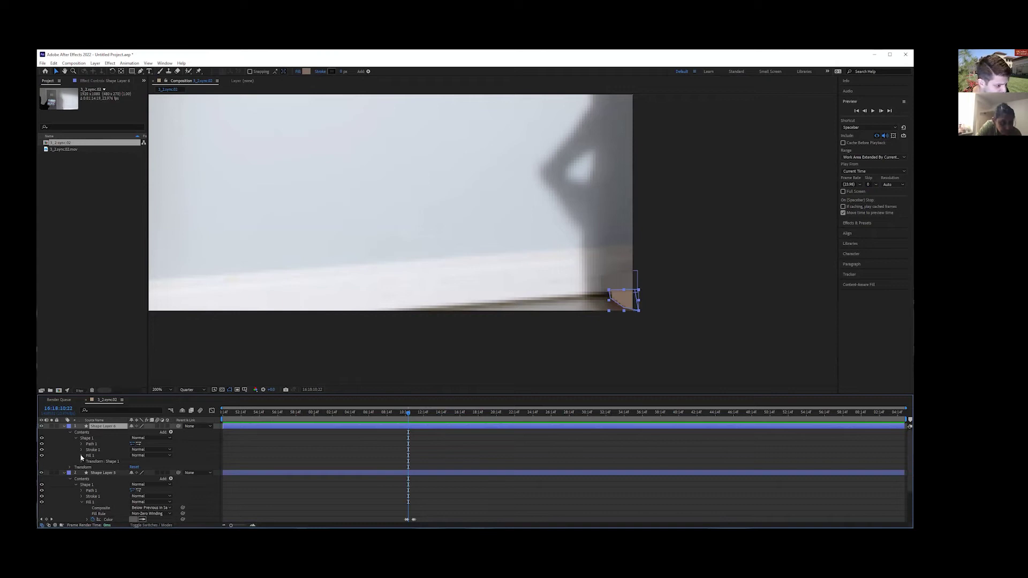
click(81, 456)
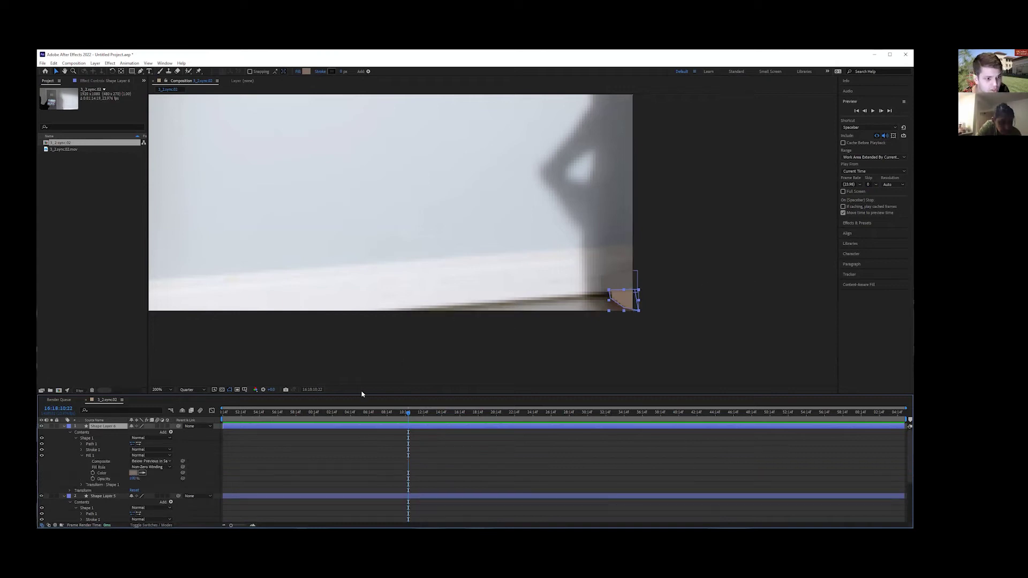
Start Color keyframing on the brown floor patch's fill at the last frame before the shadow enters.
click(864, 111)
click(864, 111)
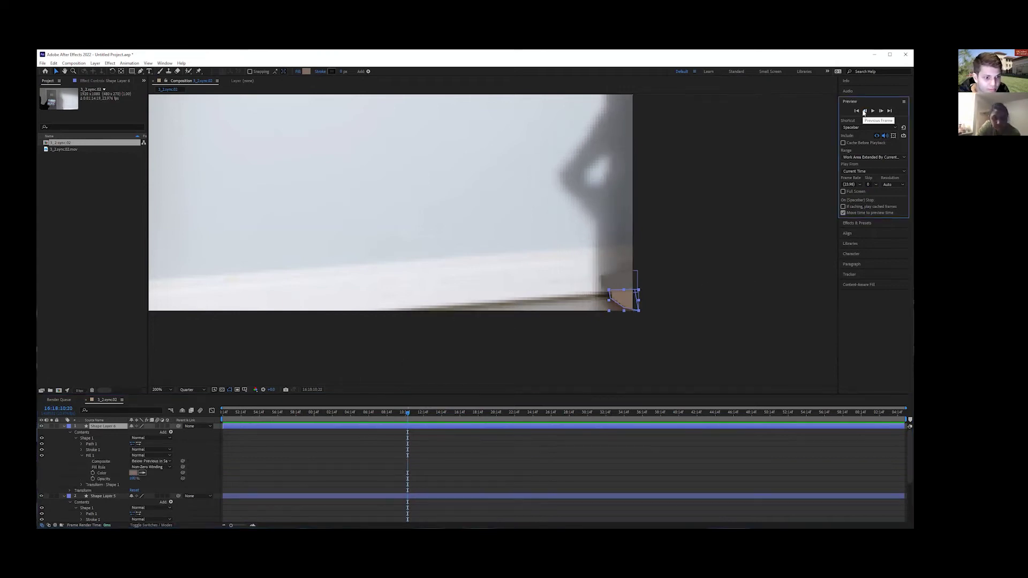
click(864, 111)
click(864, 111)
click(864, 111)
click(864, 110)
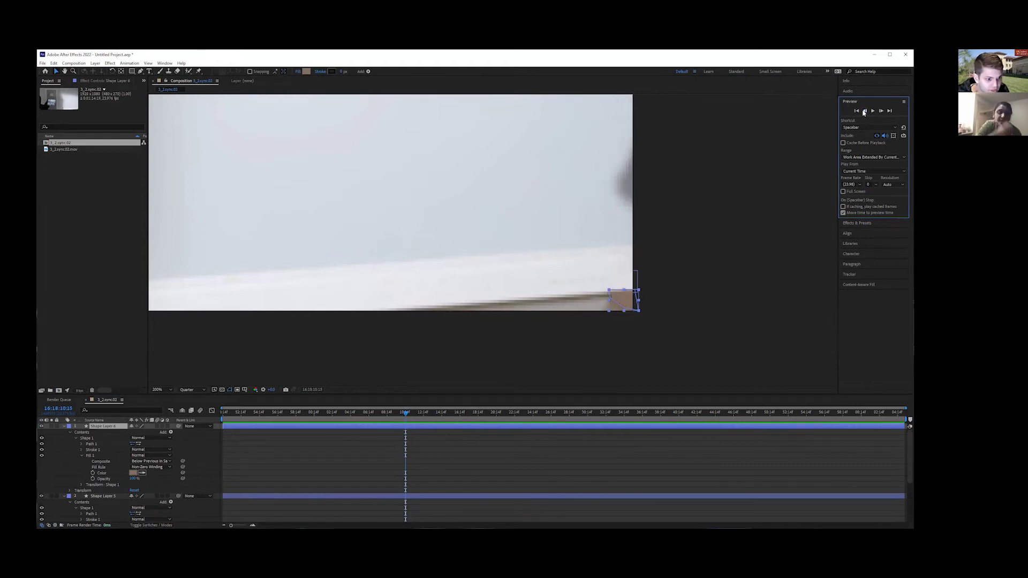
click(881, 112)
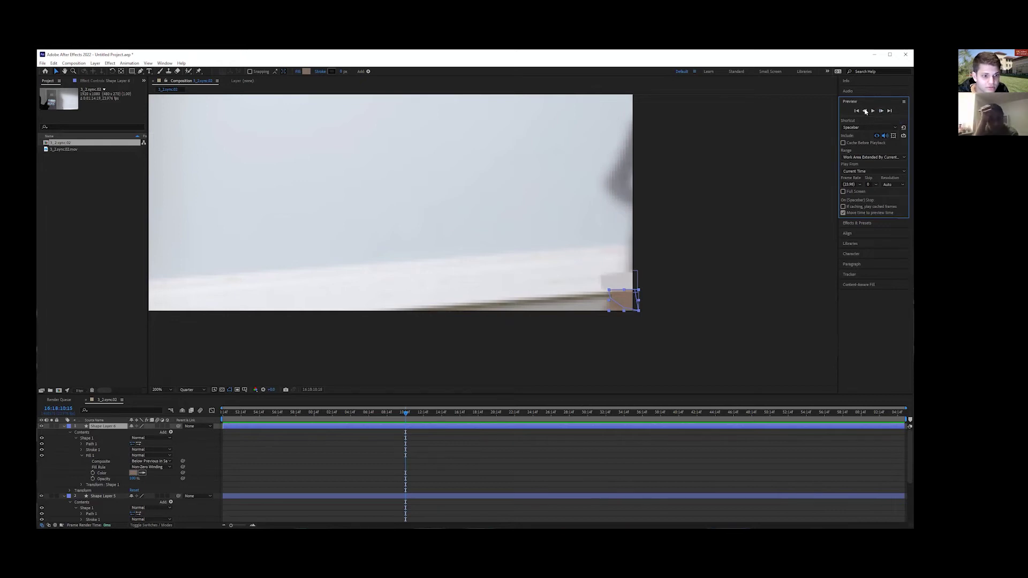
click(864, 111)
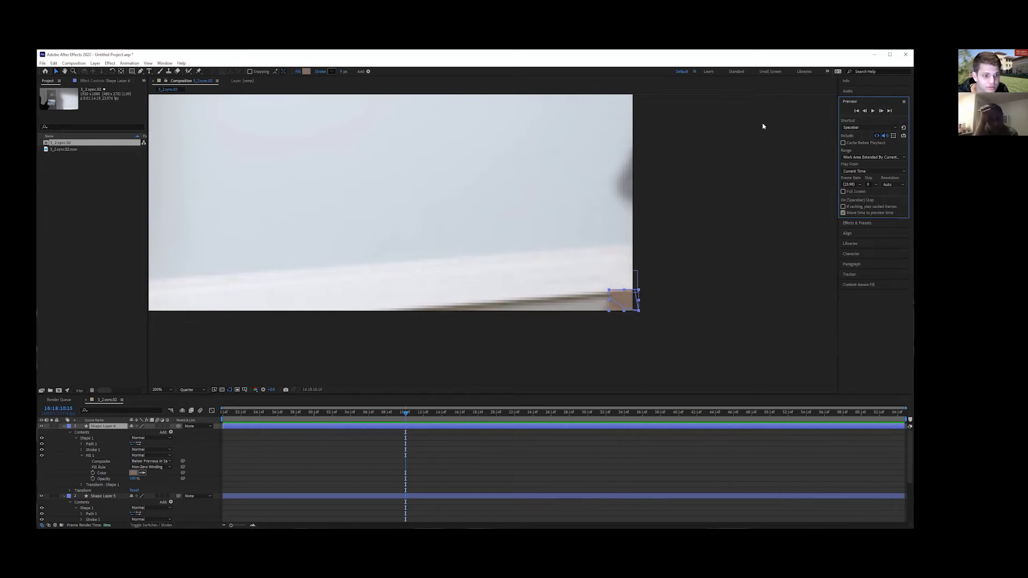
click(93, 473)
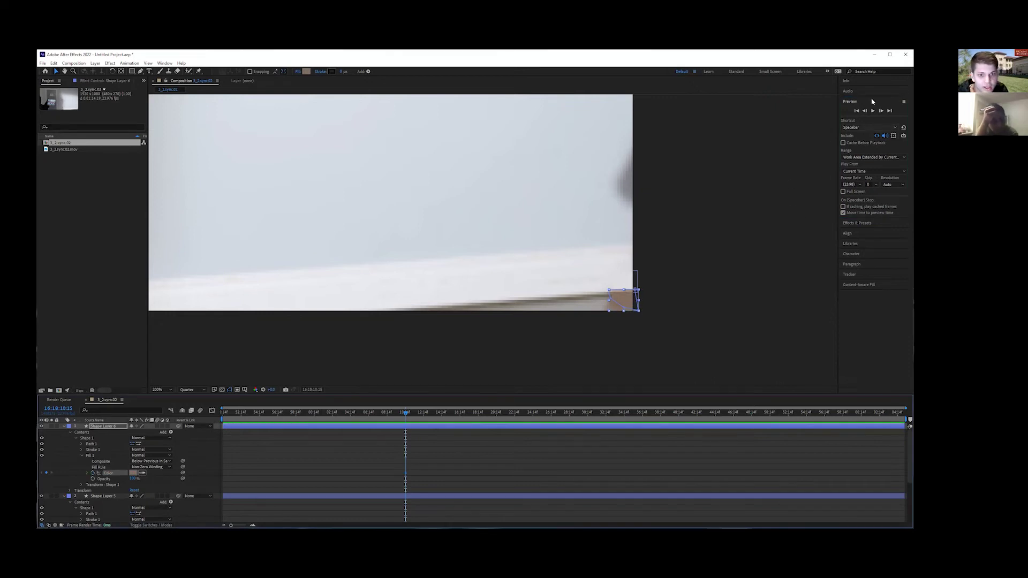
At 16:18:10:19, with the shadow over the corner, set the floor patch's fill to the darker brown sampled there.
click(881, 111)
click(881, 112)
click(882, 111)
click(882, 111)
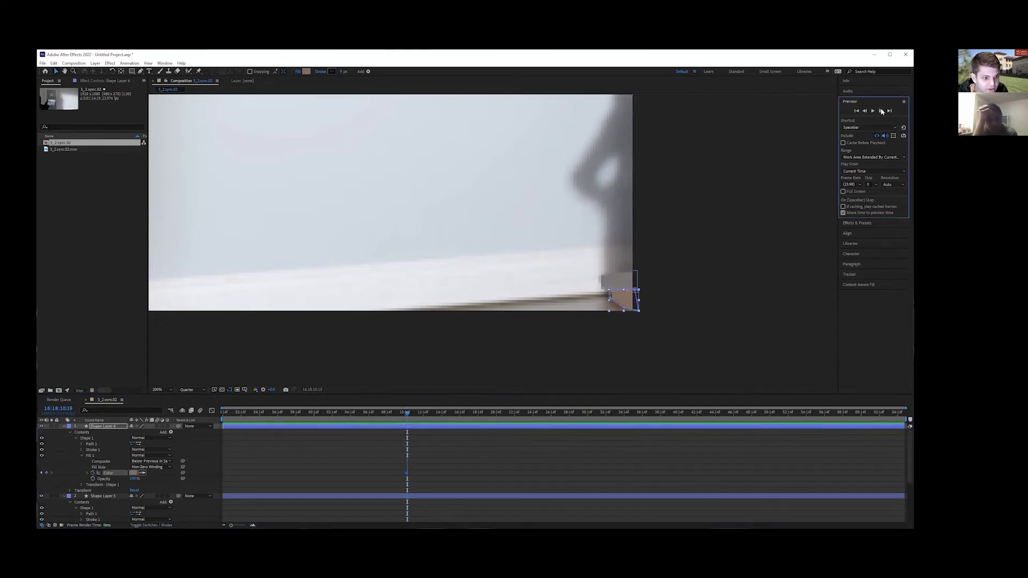
click(881, 112)
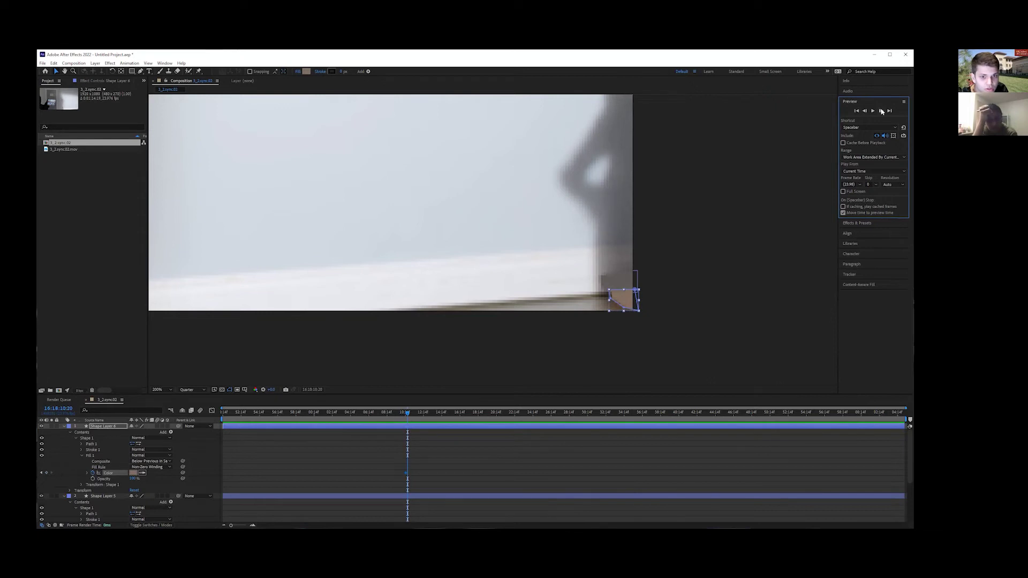
click(866, 111)
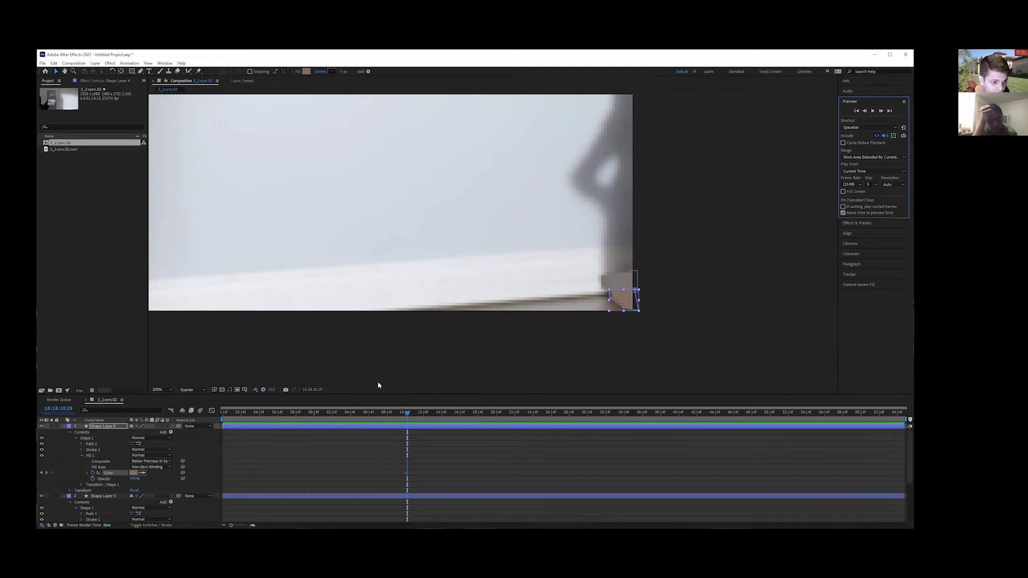
click(142, 472)
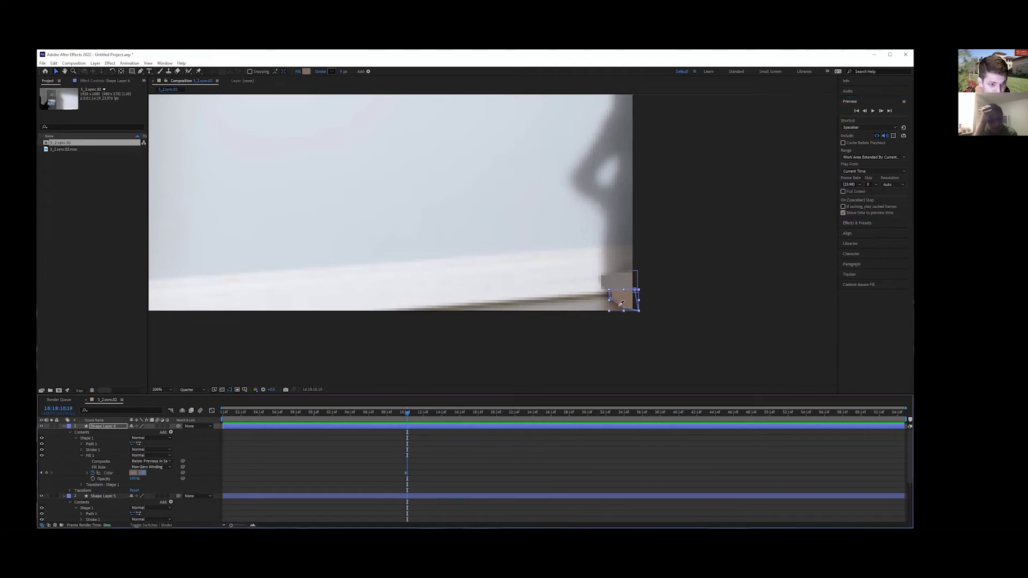
click(619, 304)
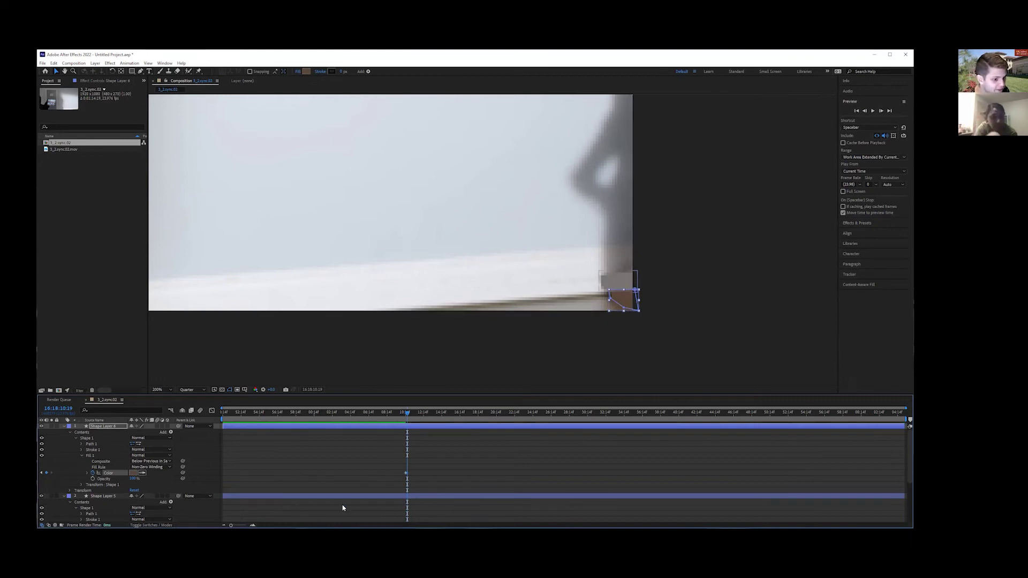
Add a Color keyframe holding the dark brown fill at 16:18:11:11, just before the shadow starts leaving the floor patch.
click(881, 111)
click(881, 111)
click(881, 111)
click(881, 111)
click(882, 112)
click(881, 112)
click(882, 112)
click(882, 112)
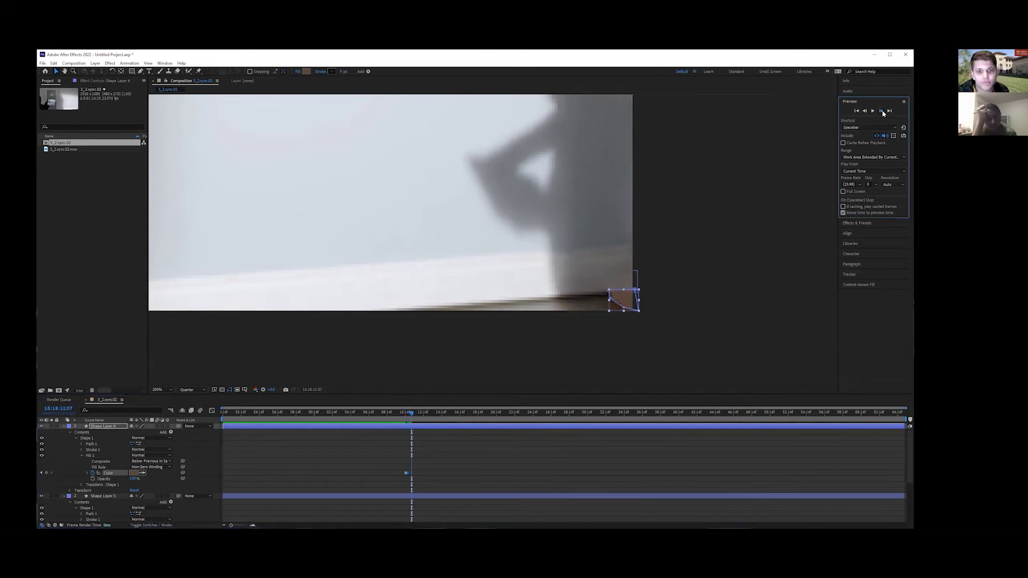
click(881, 111)
click(882, 112)
click(882, 111)
click(881, 112)
click(882, 112)
click(882, 111)
click(882, 112)
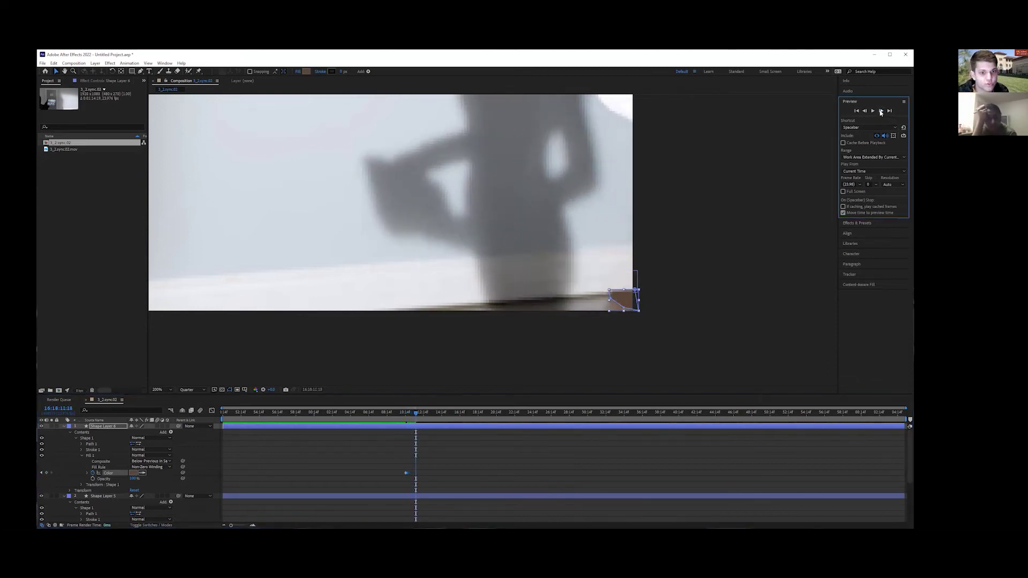
click(865, 112)
click(865, 112)
click(865, 112)
click(865, 111)
click(865, 111)
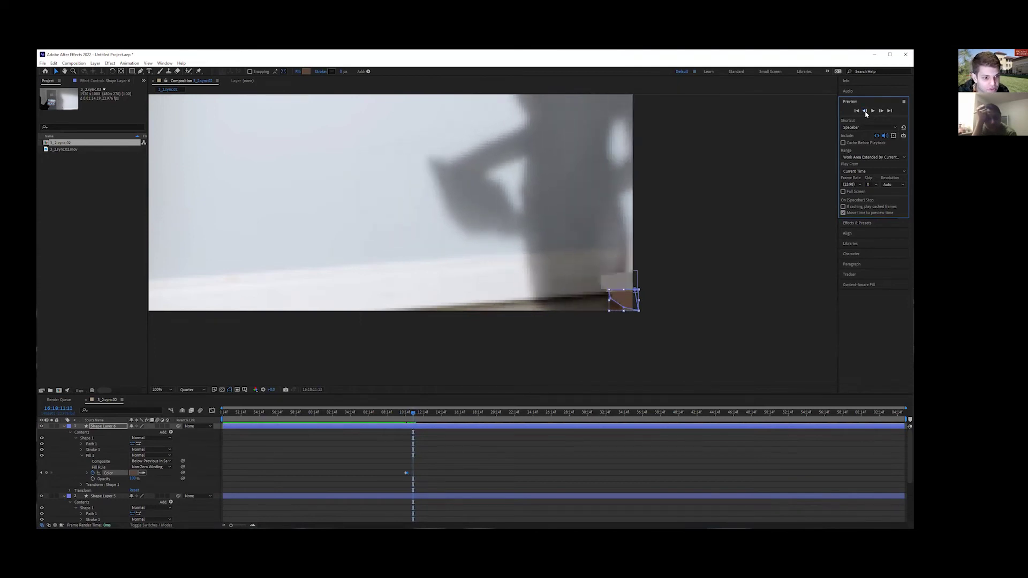
click(865, 111)
click(865, 111)
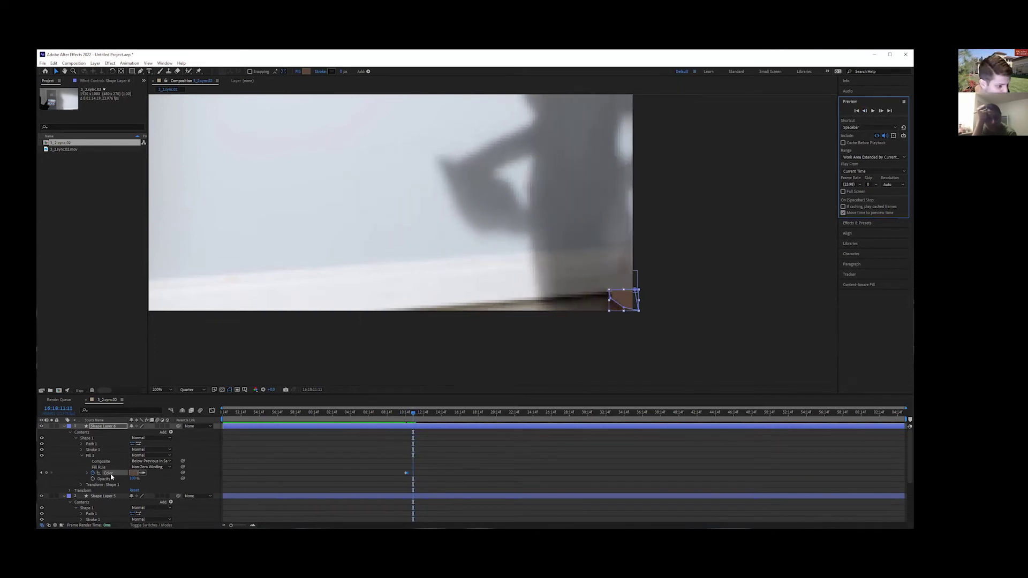
click(46, 473)
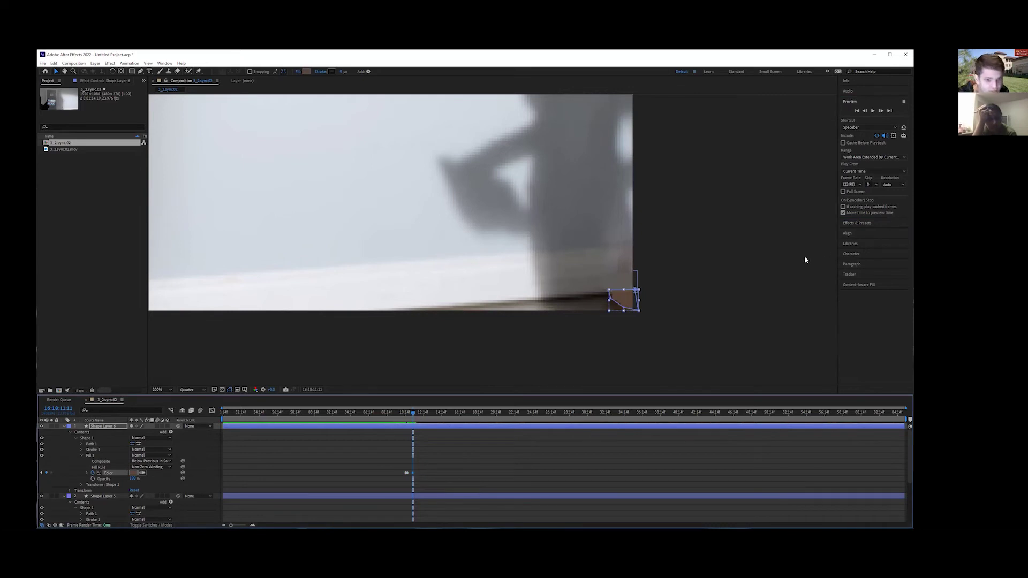
At 16:18:11:14, as the shadow clears the corner, set the floor patch's fill to the colour sampled at the patch.
click(882, 112)
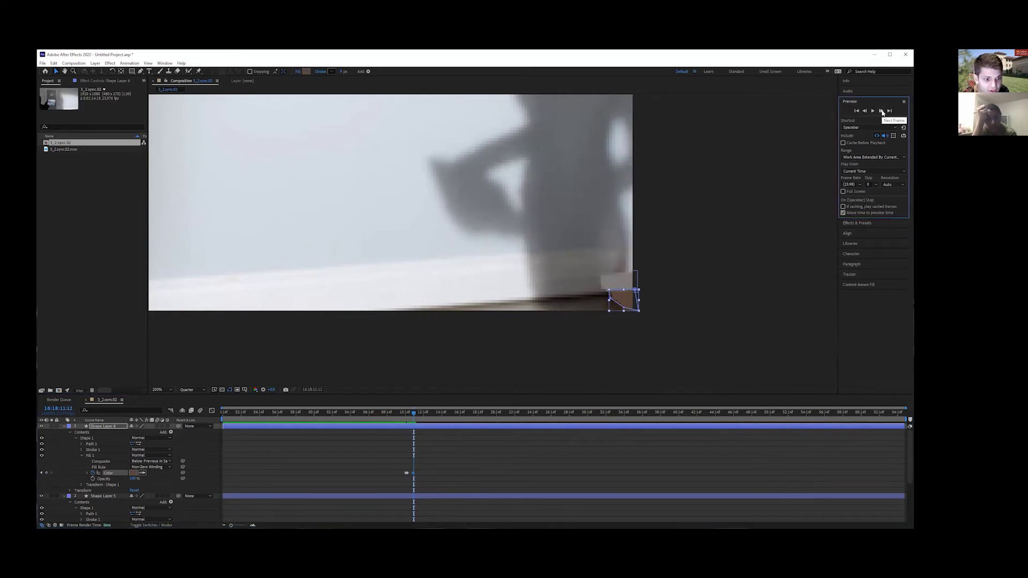
click(882, 112)
click(882, 112)
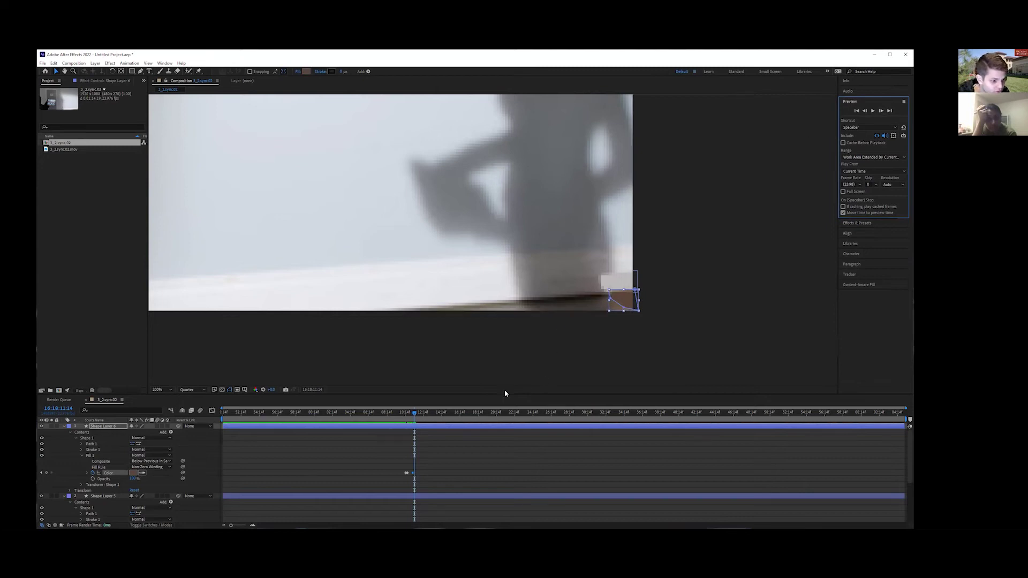
click(142, 474)
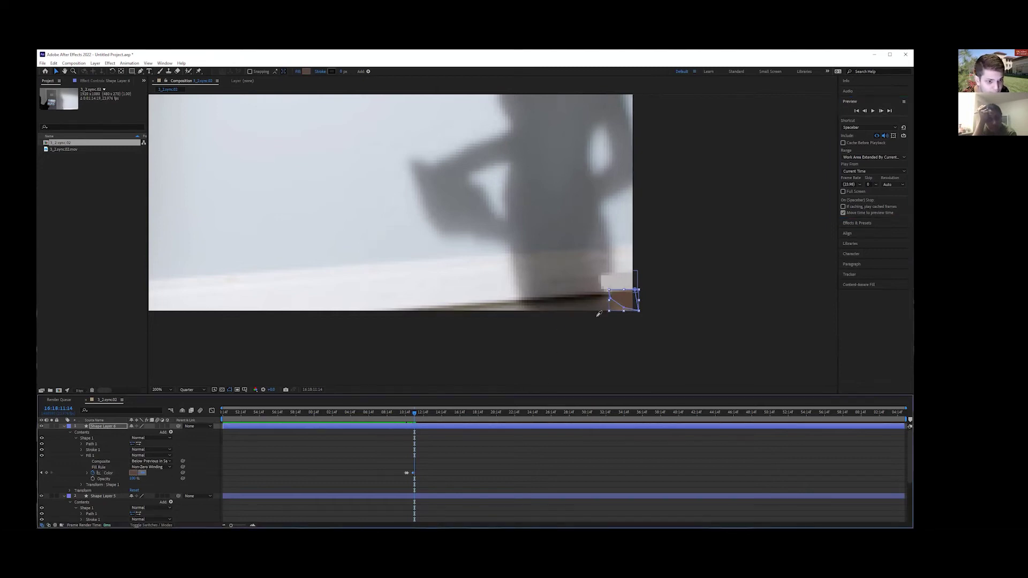
click(619, 303)
Deselect the floor patch and play and scrub through the shadow's passage to check both corner patches.
drag(419, 419, 417, 413)
key(comma)
key(comma)
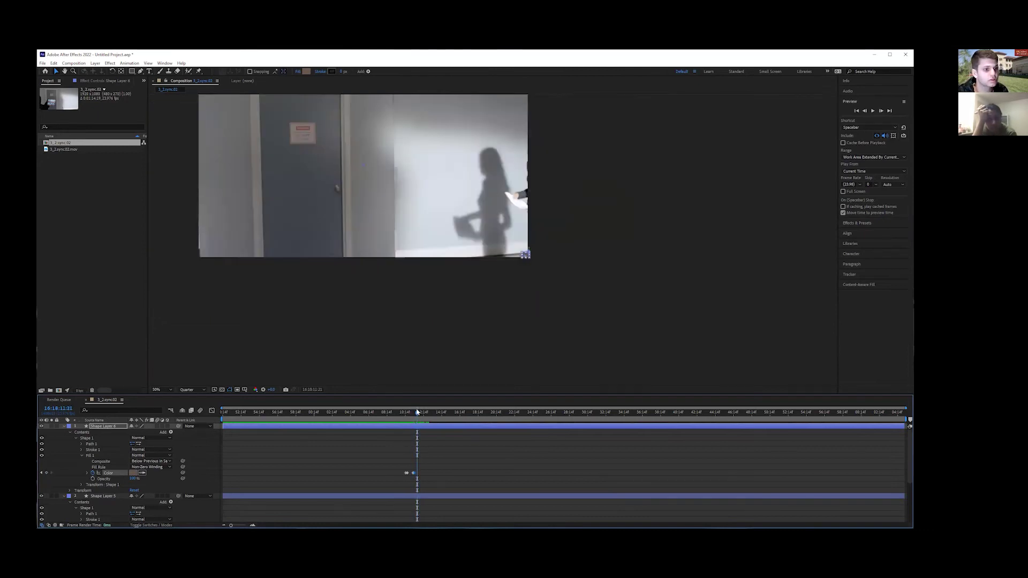
key(period)
click(206, 298)
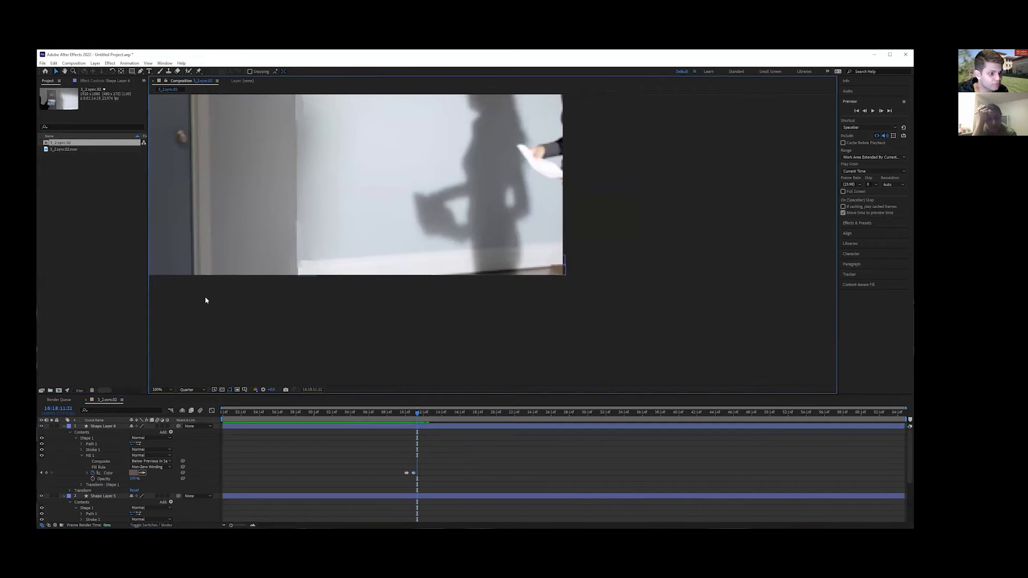
key(space)
key(space)
drag(402, 414, 416, 413)
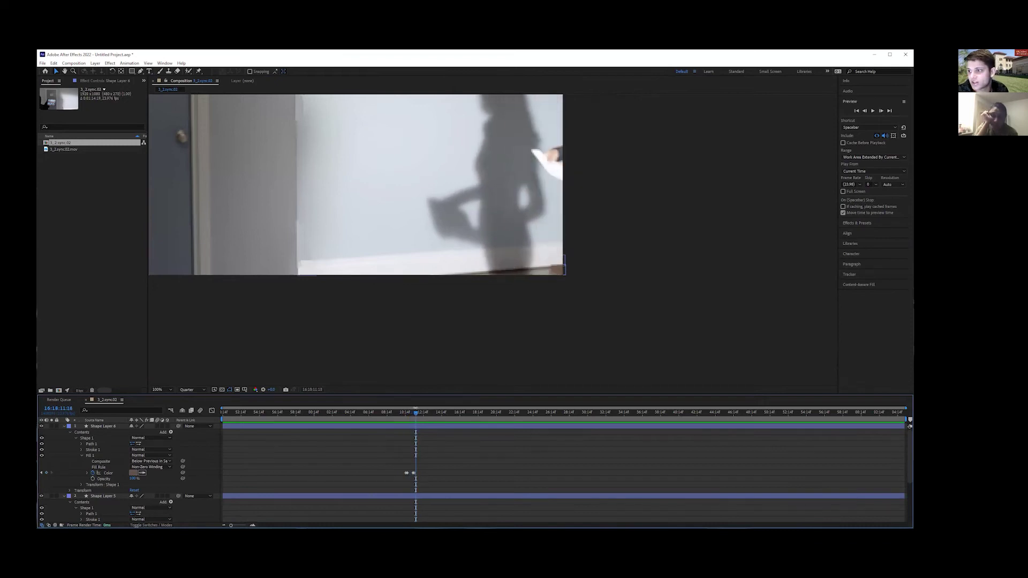
Collapse the two corner patch layers and save the project on the Desktop under the client's name plus _AE_Comp1.
click(65, 427)
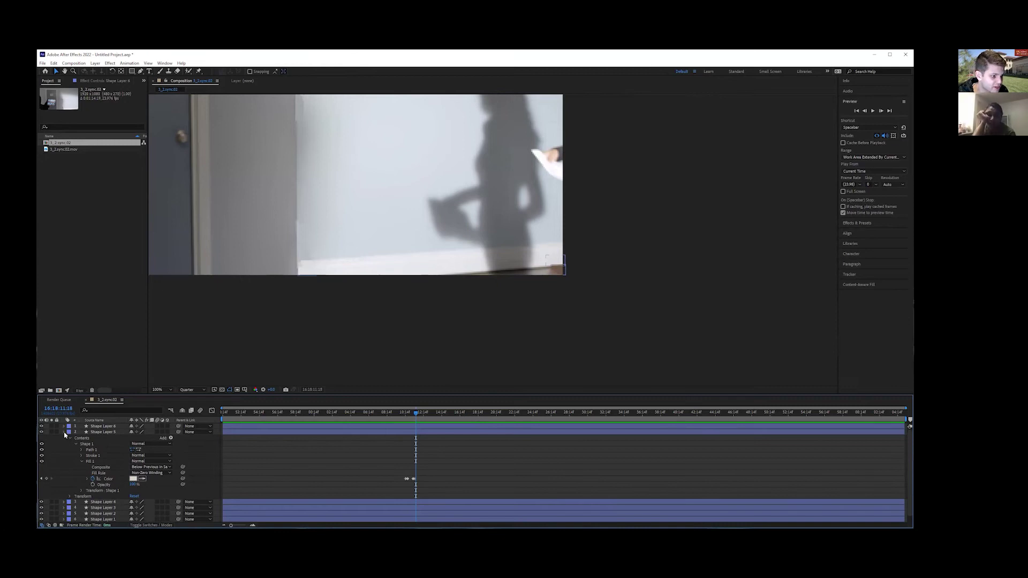
click(64, 433)
key(ctrl+s)
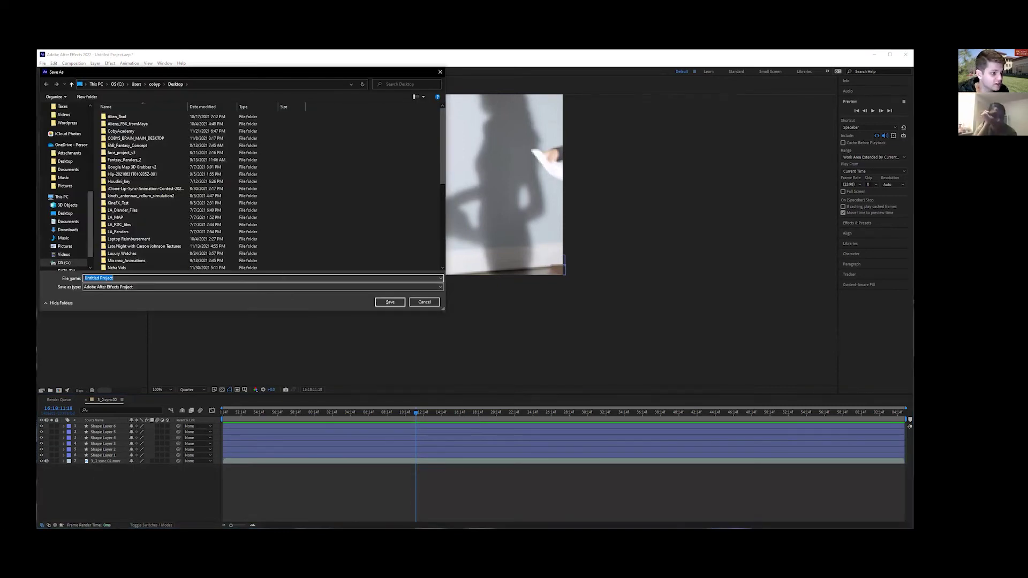
text(Neha_AE_Comp2)
key(Return)
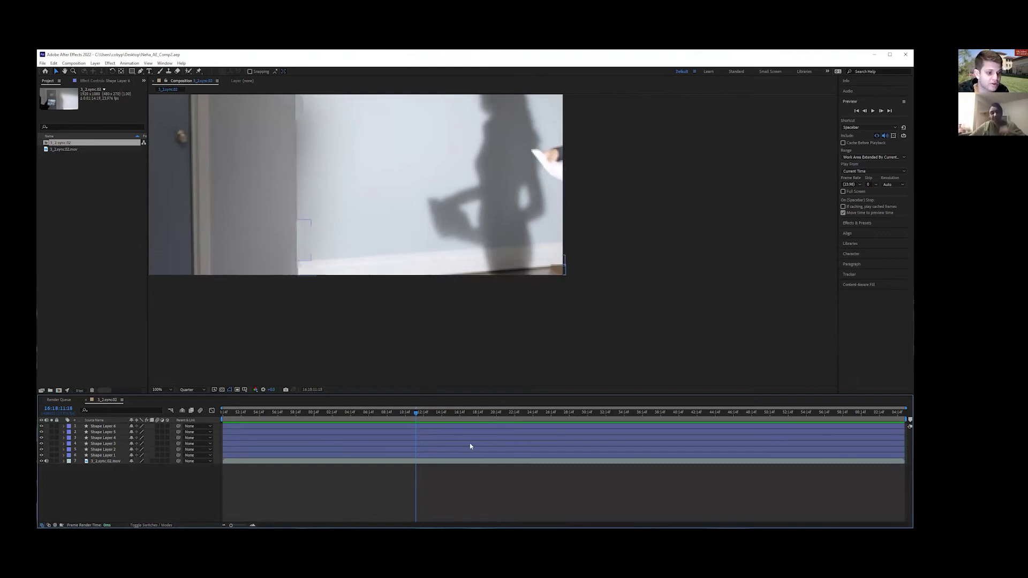
Duplicate the door footage layer and move the copy above all the shape layers.
drag(417, 414, 421, 414)
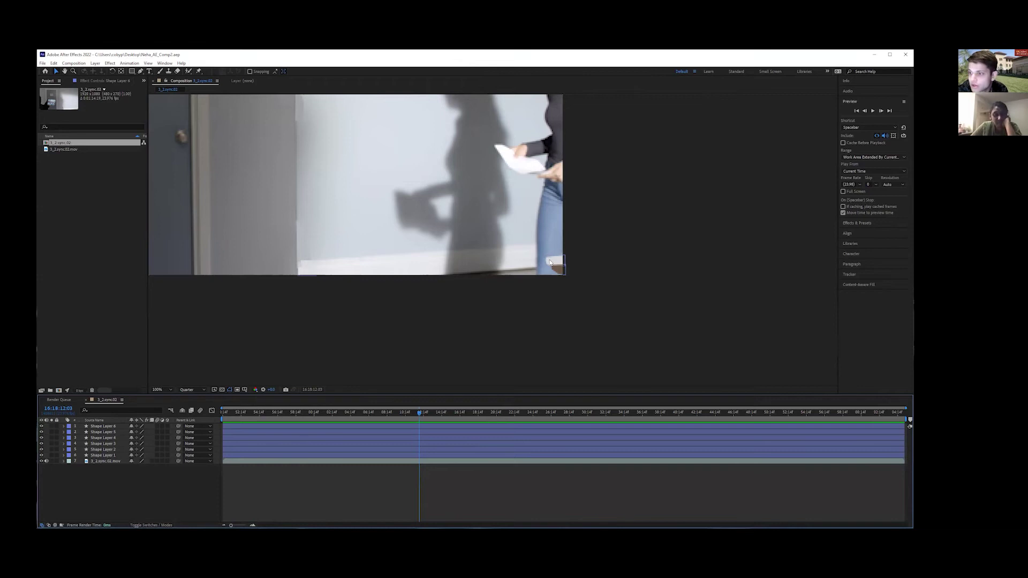
drag(562, 230, 562, 305)
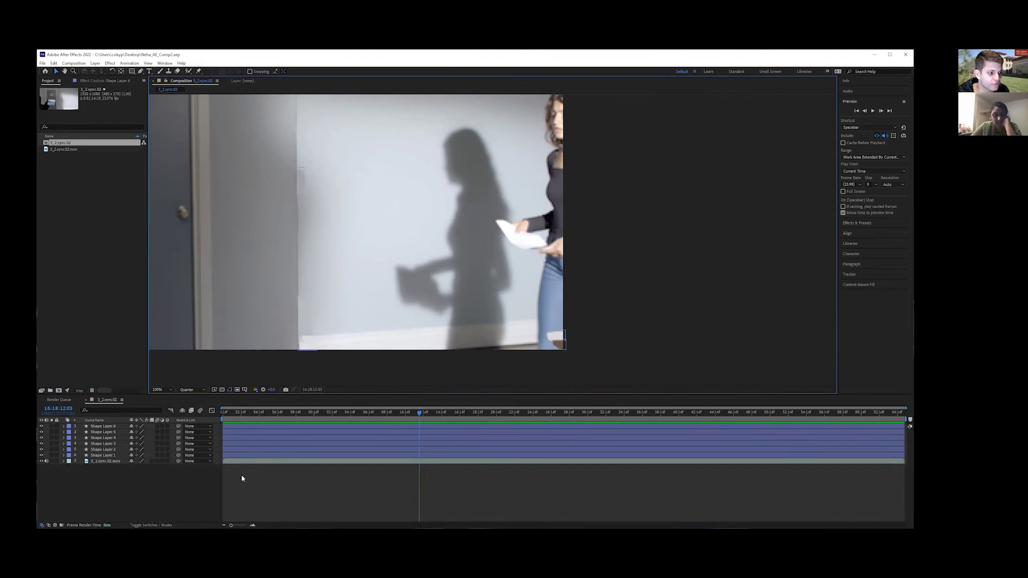
click(105, 463)
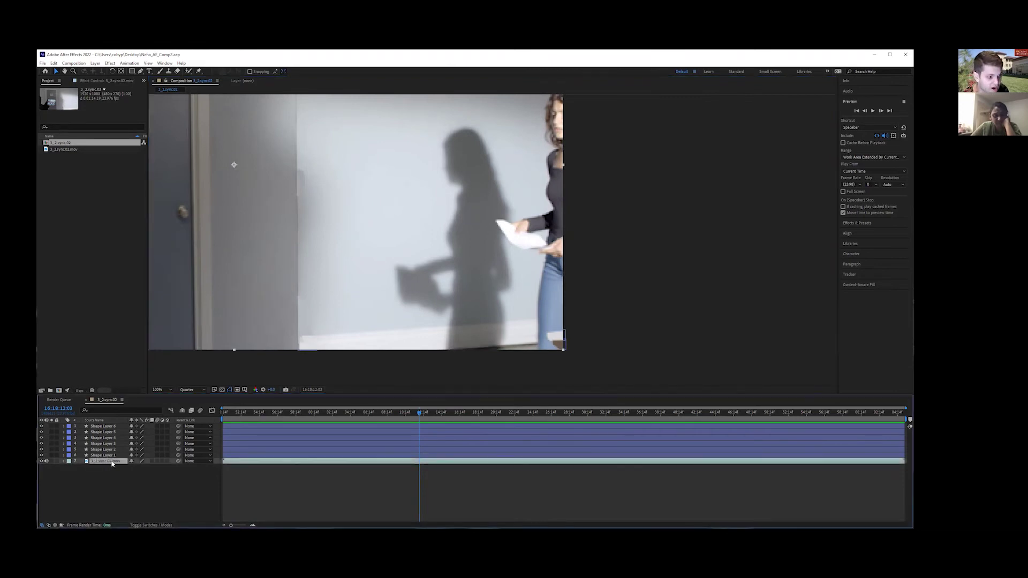
key(ctrl+d)
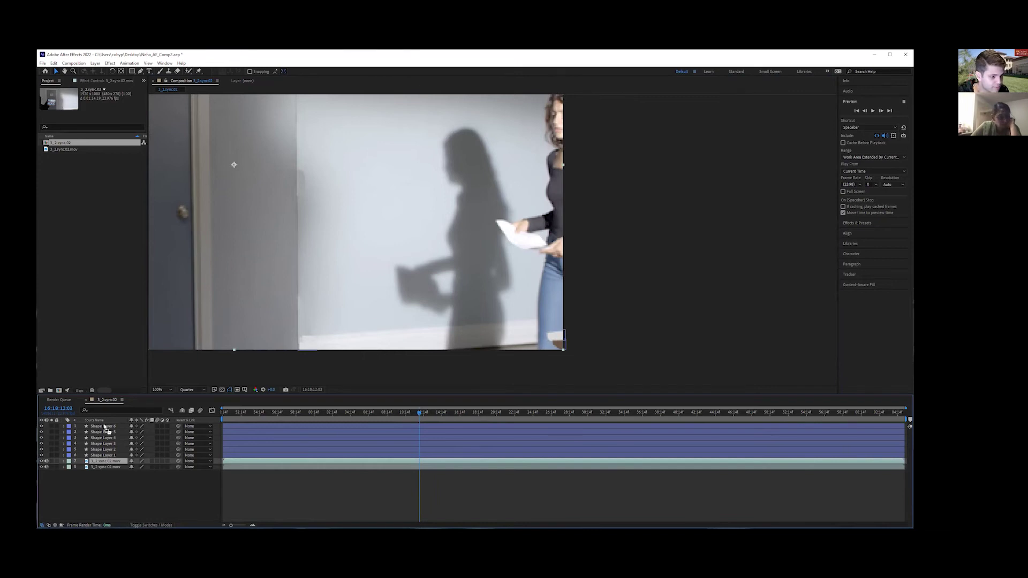
drag(105, 462, 105, 426)
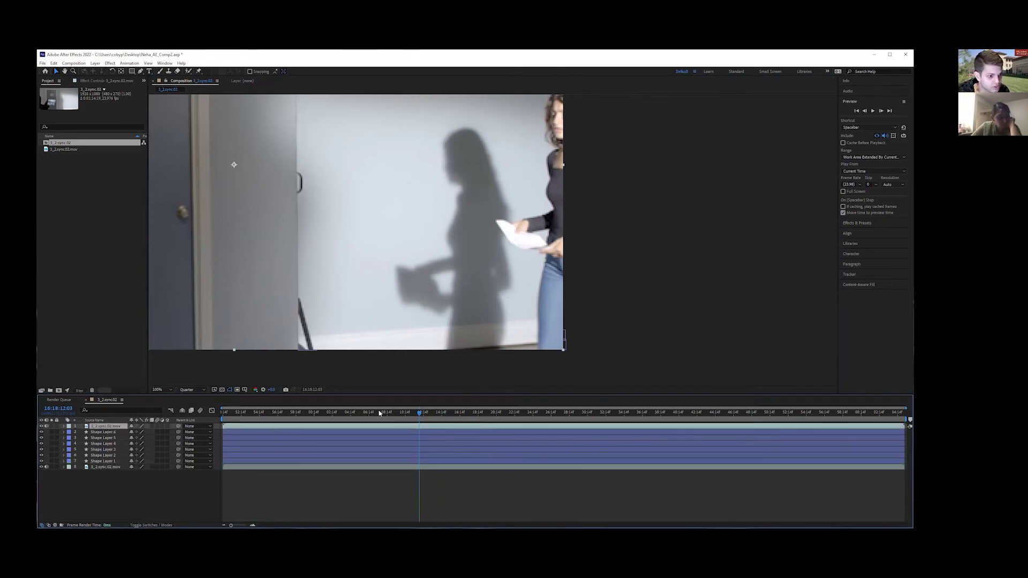
At 16:18:11:16, draw a closed Pen mask on the footage copy around the entering hand and paper and along the frame's outer edge.
mouse_move(419, 413)
mouse_down()
mouse_move(407, 413)
mouse_move(416, 411)
mouse_up()
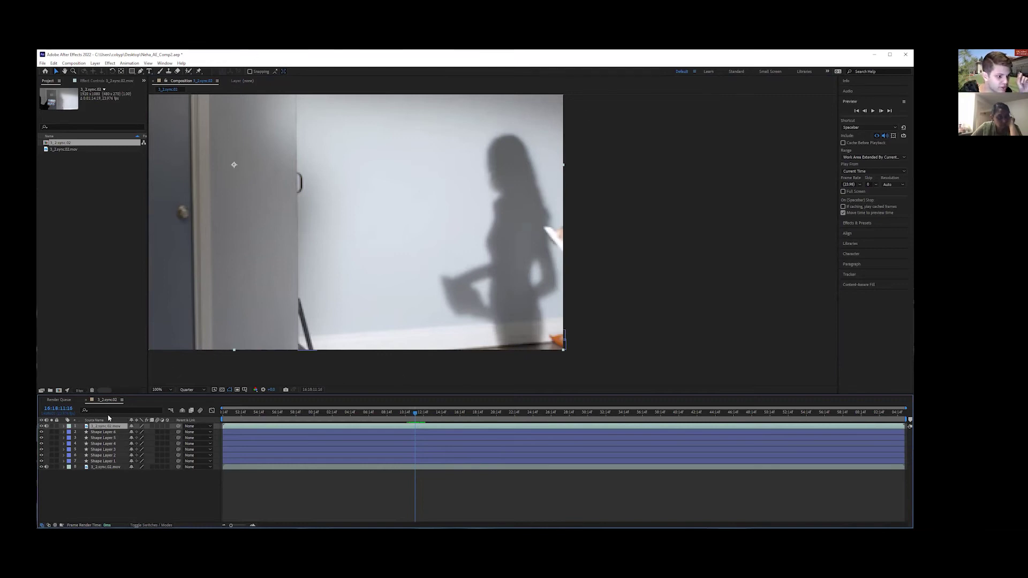
click(140, 71)
click(568, 123)
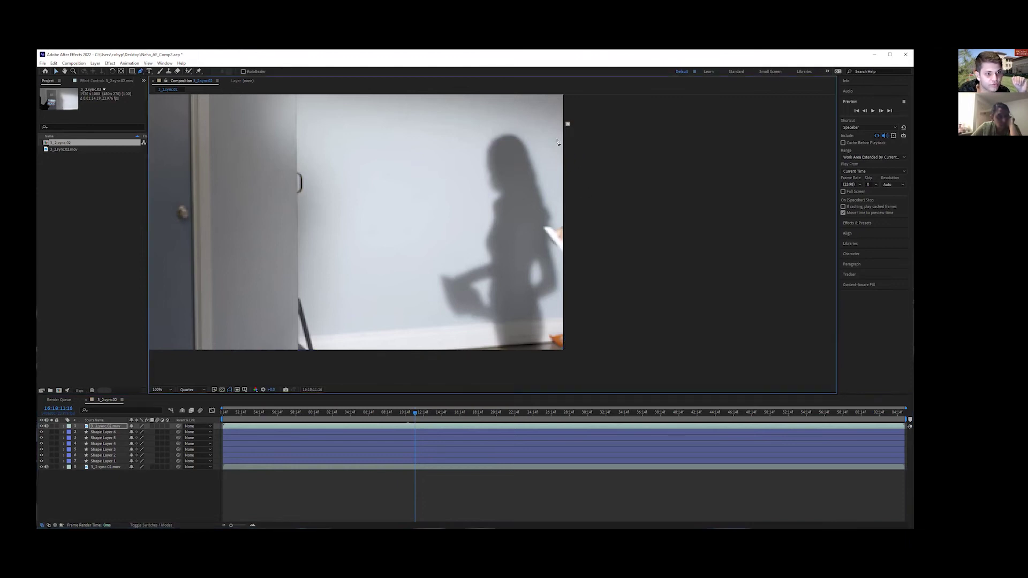
click(563, 208)
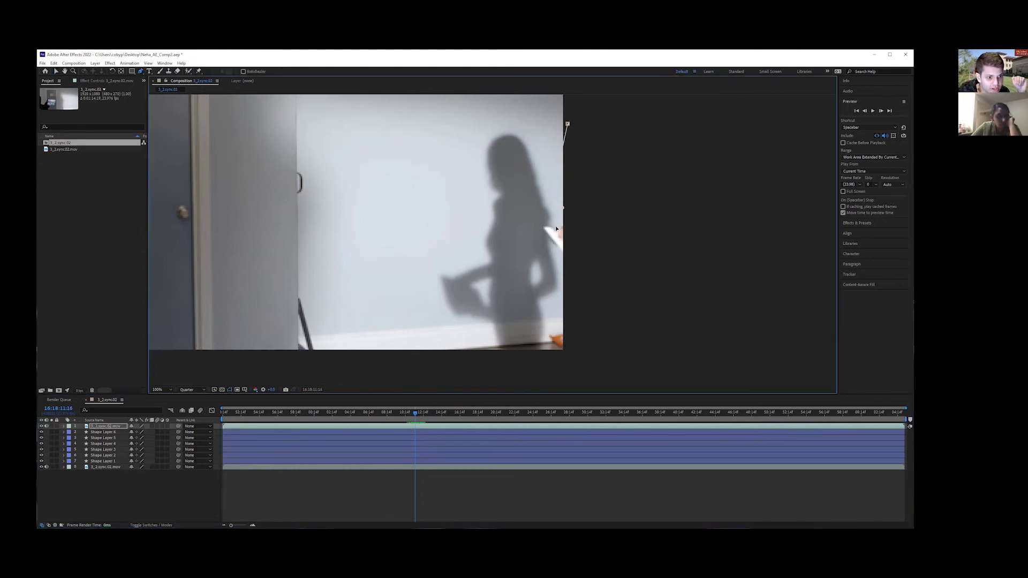
click(536, 223)
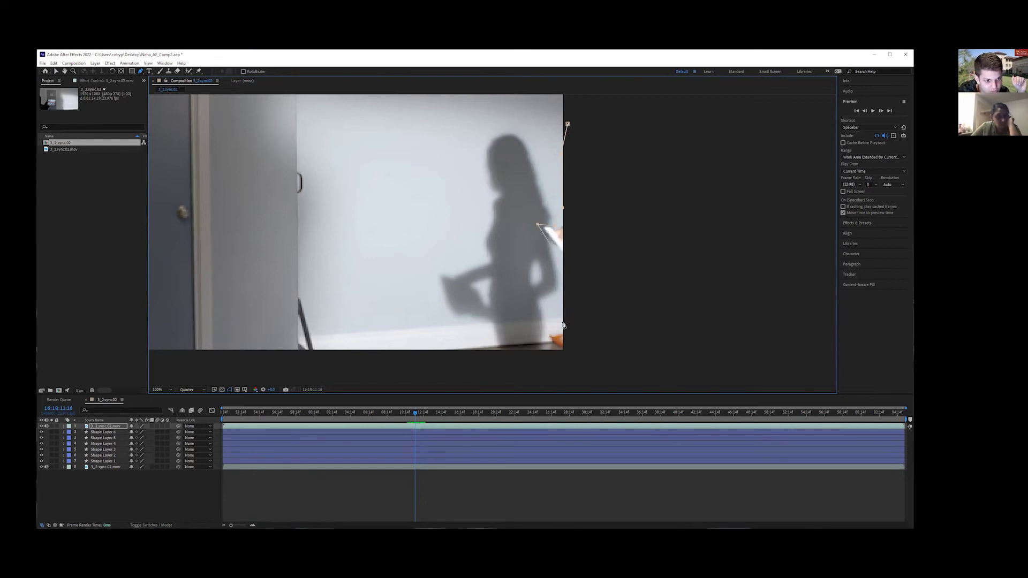
click(561, 351)
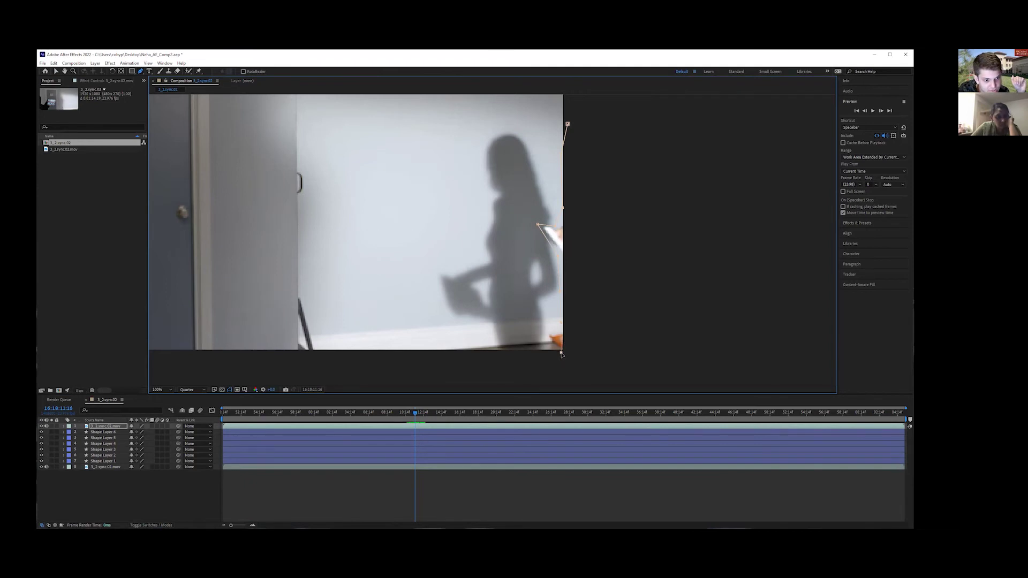
click(566, 332)
click(566, 353)
click(586, 353)
click(577, 118)
click(567, 123)
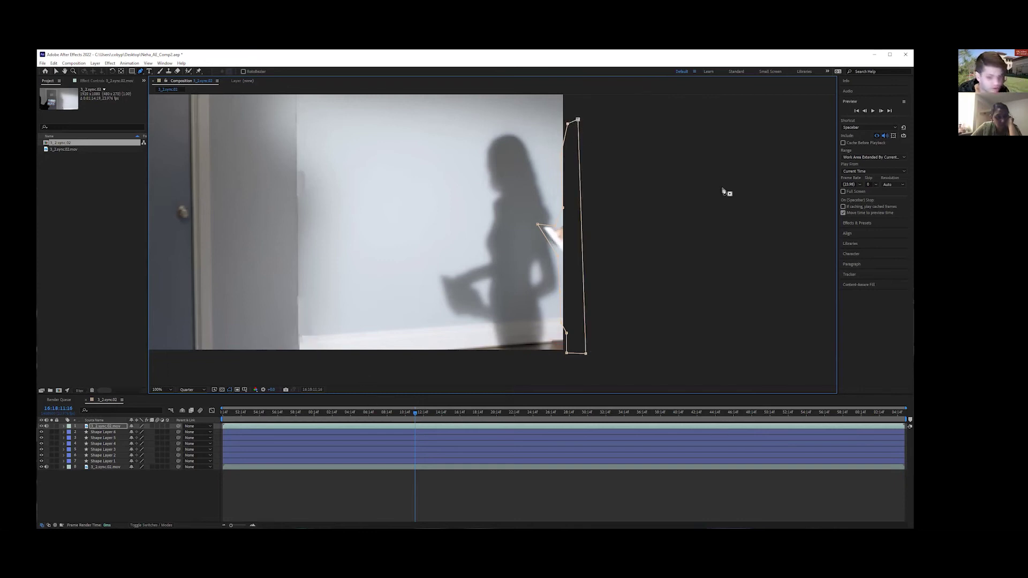
Check the mask over the next few frames and start Mask Path keyframing on the footage copy at 16:18:11:17.
click(63, 427)
click(68, 433)
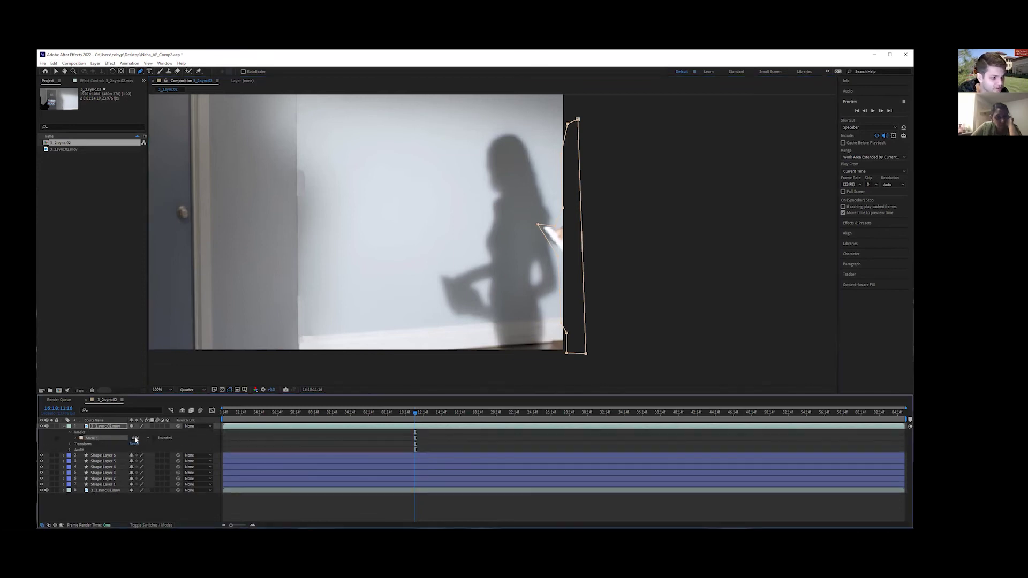
click(881, 110)
click(882, 111)
click(882, 111)
click(882, 110)
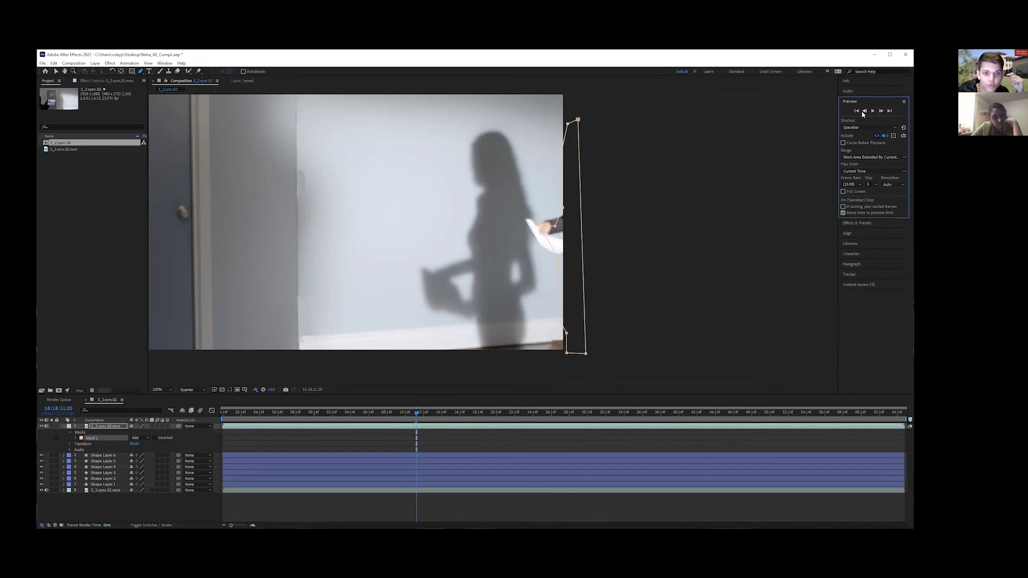
click(863, 111)
click(863, 111)
click(864, 111)
click(76, 440)
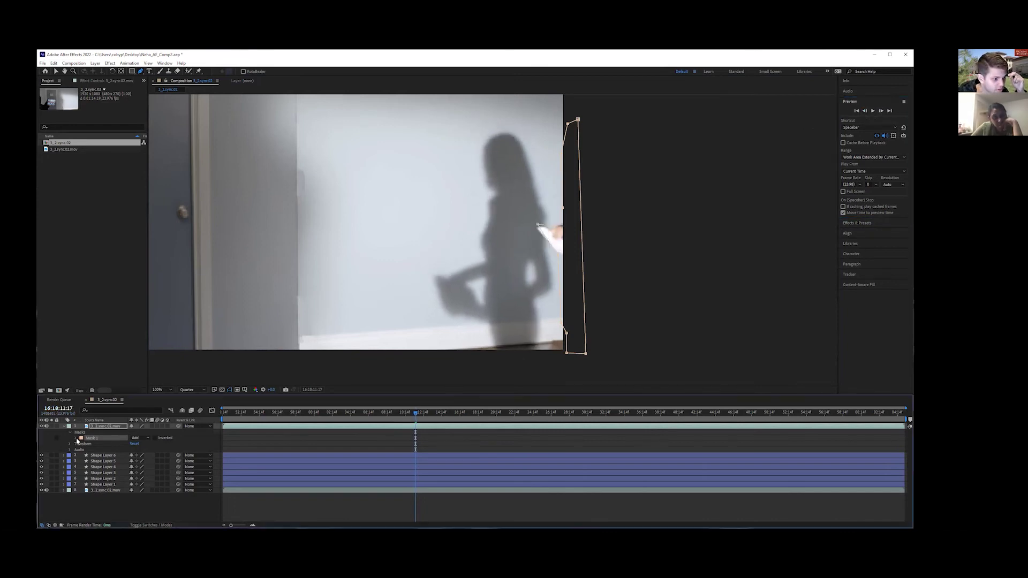
click(75, 438)
click(86, 444)
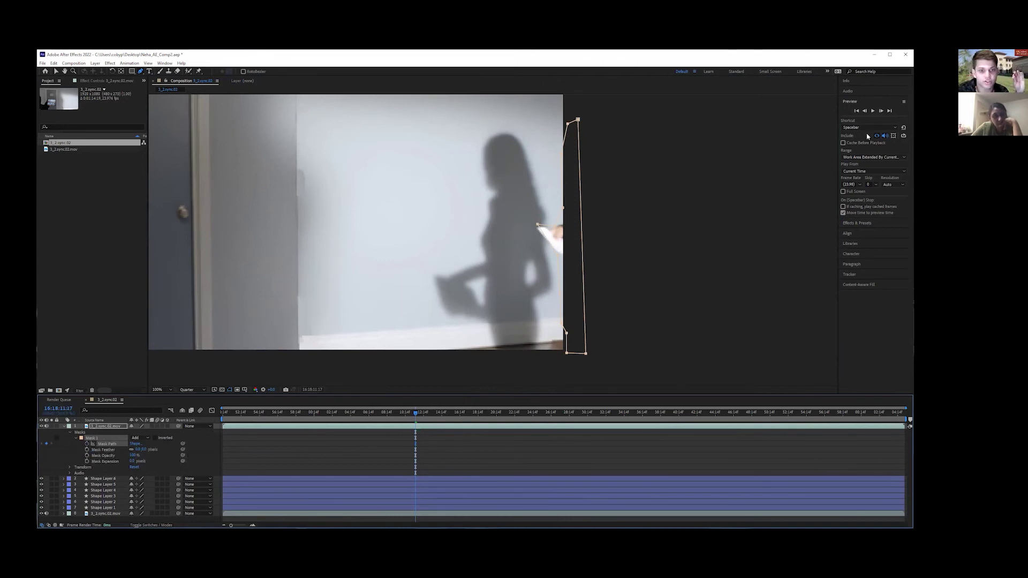
At 16:18:12:00, reshape the lower part of the mask to enclose the woman's leg down to the frame's bottom edge.
click(881, 111)
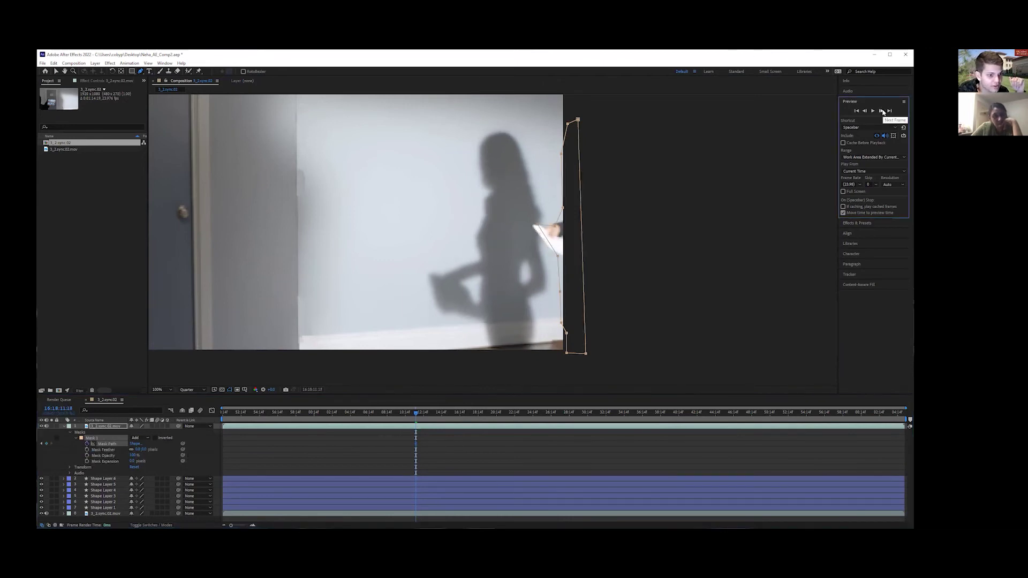
click(881, 111)
click(882, 111)
click(882, 111)
click(881, 111)
click(881, 111)
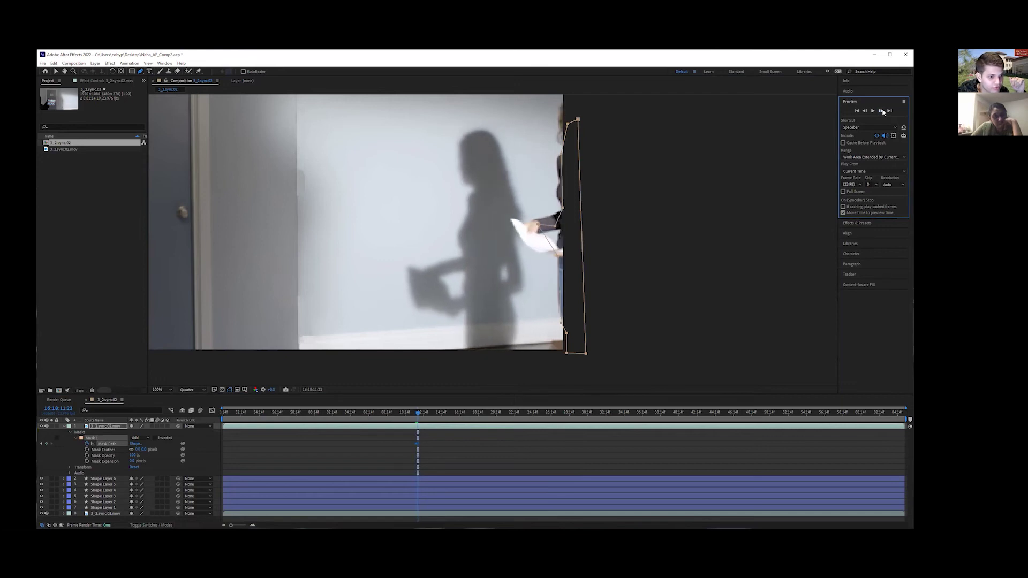
click(881, 111)
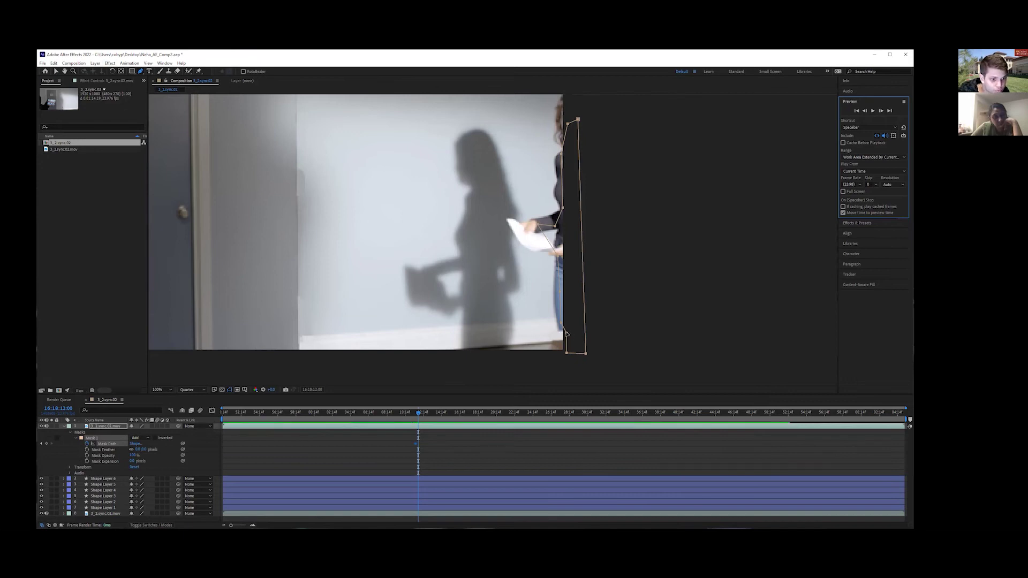
drag(565, 335, 563, 335)
key(ctrl+z)
key(ctrl+shift+z)
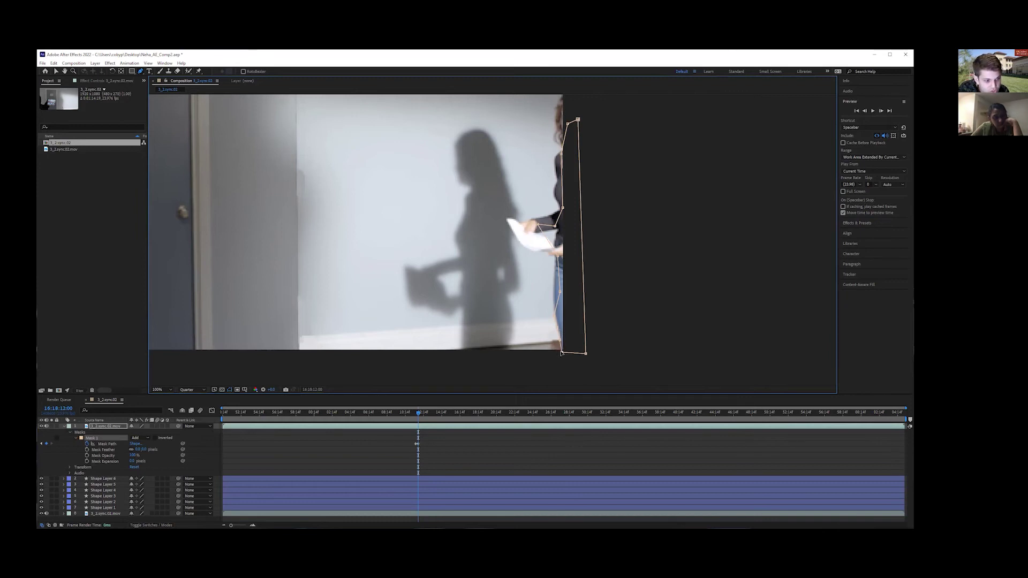
Move the first Mask Path keyframe to 16:18:11:23 and widen the mask's lower points around the leg at 16:18:12:01.
drag(230, 525, 246, 525)
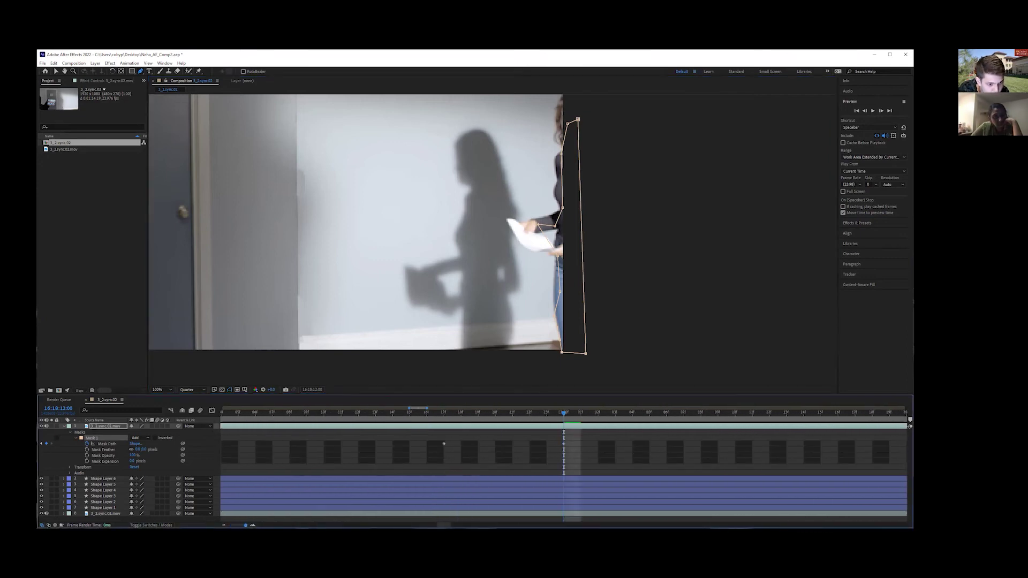
drag(443, 444, 553, 451)
mouse_move(563, 413)
mouse_down()
mouse_move(547, 413)
mouse_move(579, 415)
mouse_up()
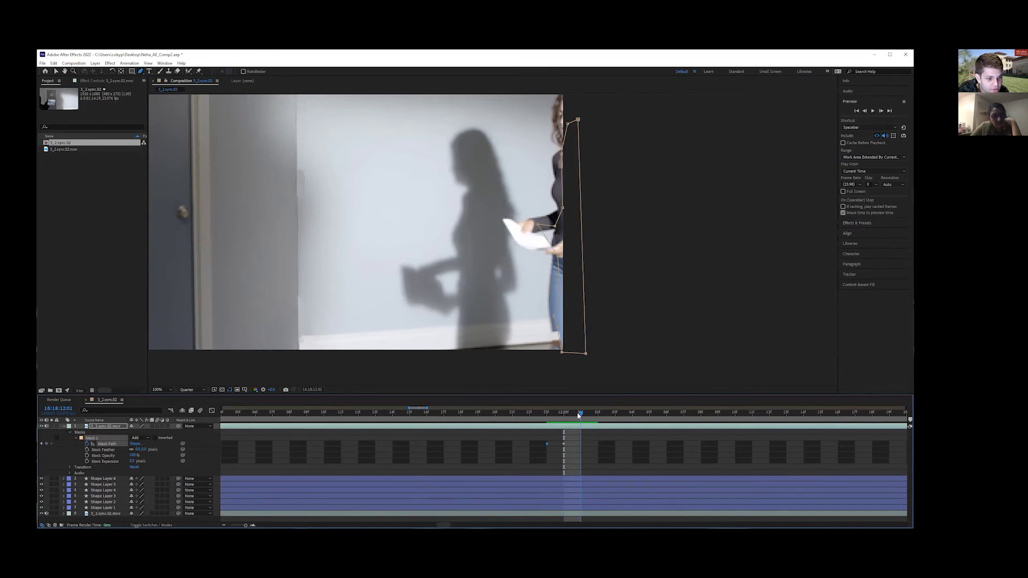
drag(561, 330, 552, 330)
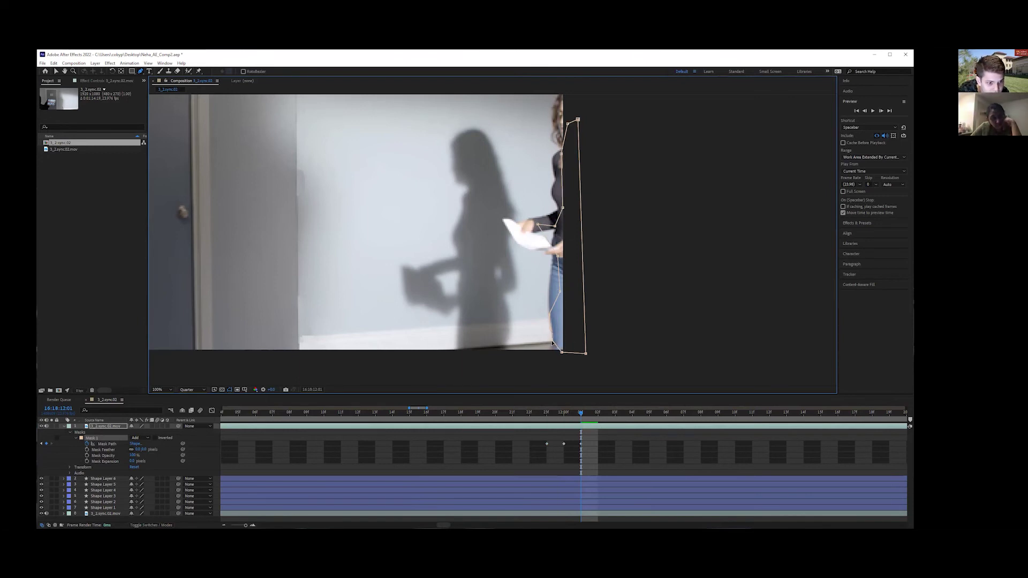
drag(562, 353, 553, 354)
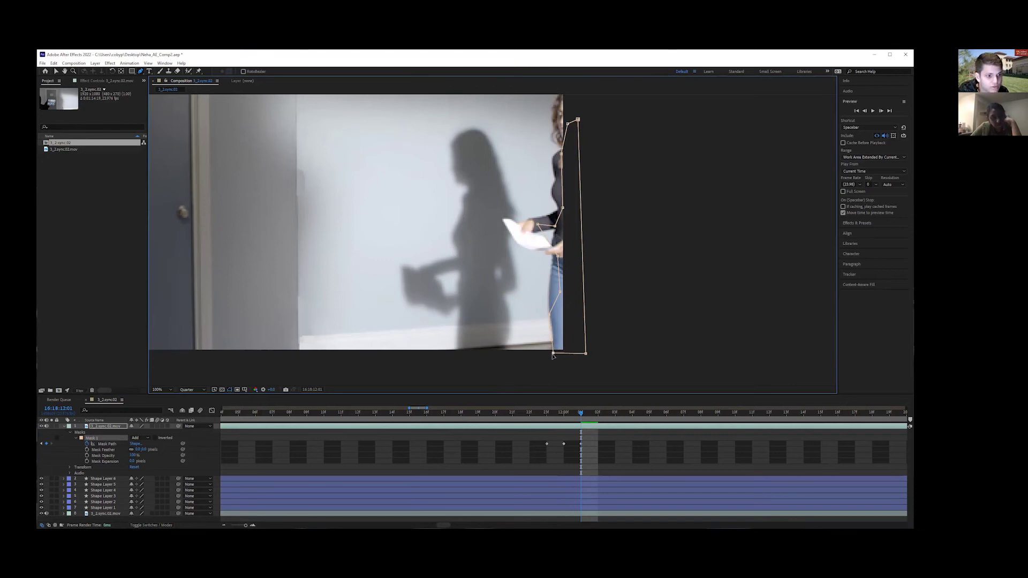
At 16:18:12:02, move the mask's lower points outward to follow the front edge of the woman's leg.
click(881, 114)
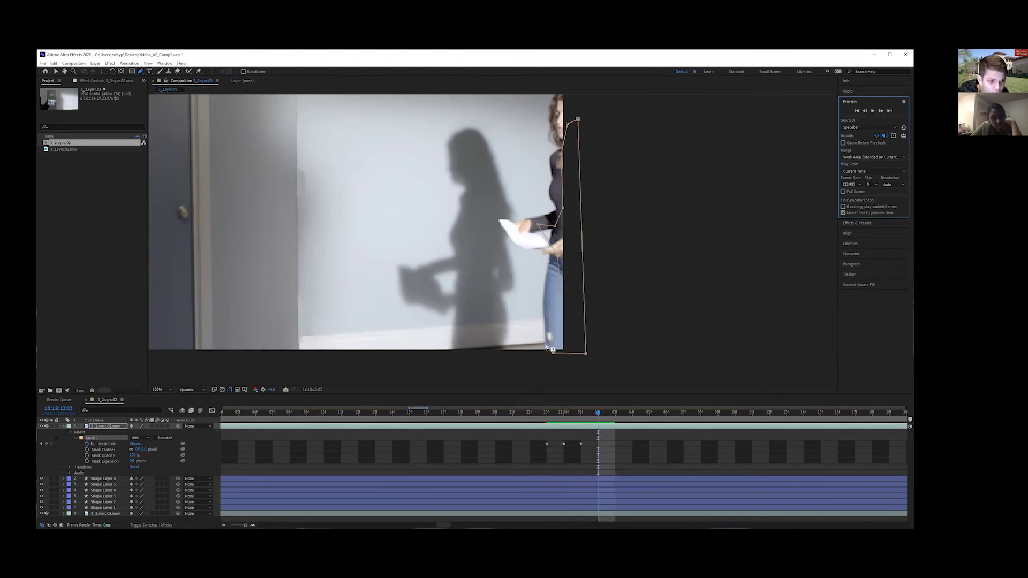
drag(552, 341, 548, 343)
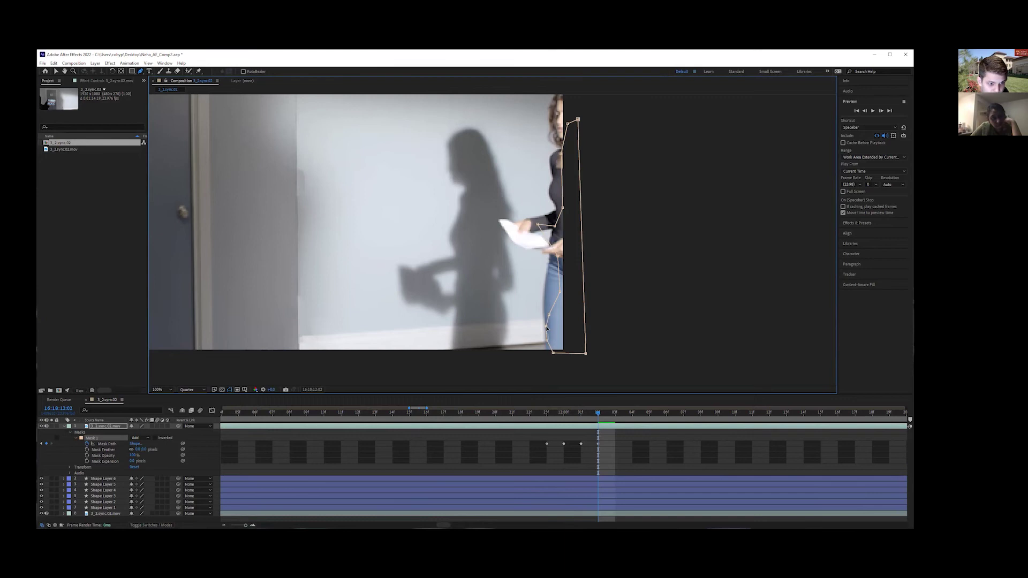
drag(547, 342, 546, 355)
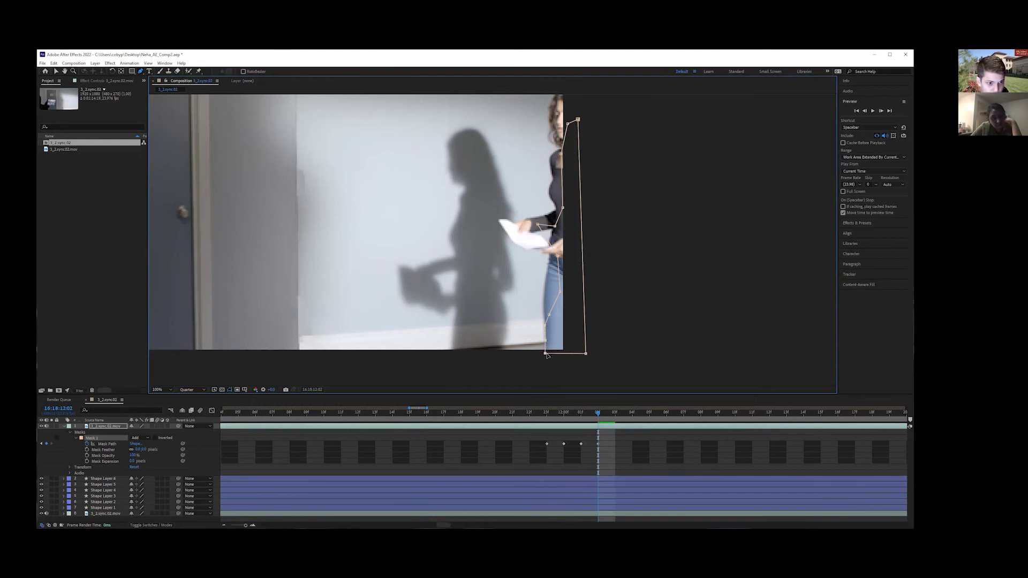
drag(548, 313, 544, 312)
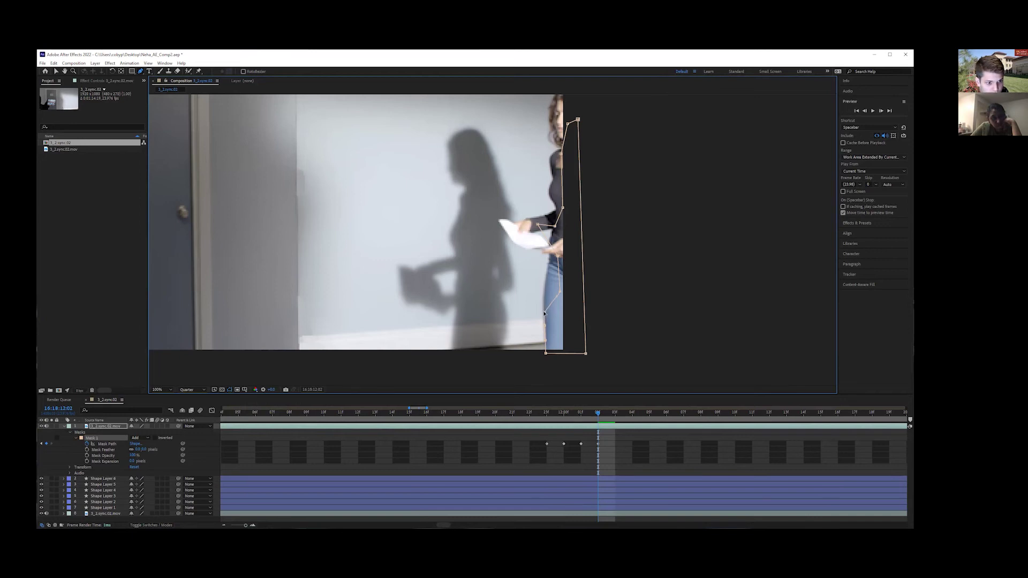
Compare the frames up to 16:18:12:05, and at 16:18:12:03 pull the mask's outer bottom corner in to the frame's edge.
click(881, 111)
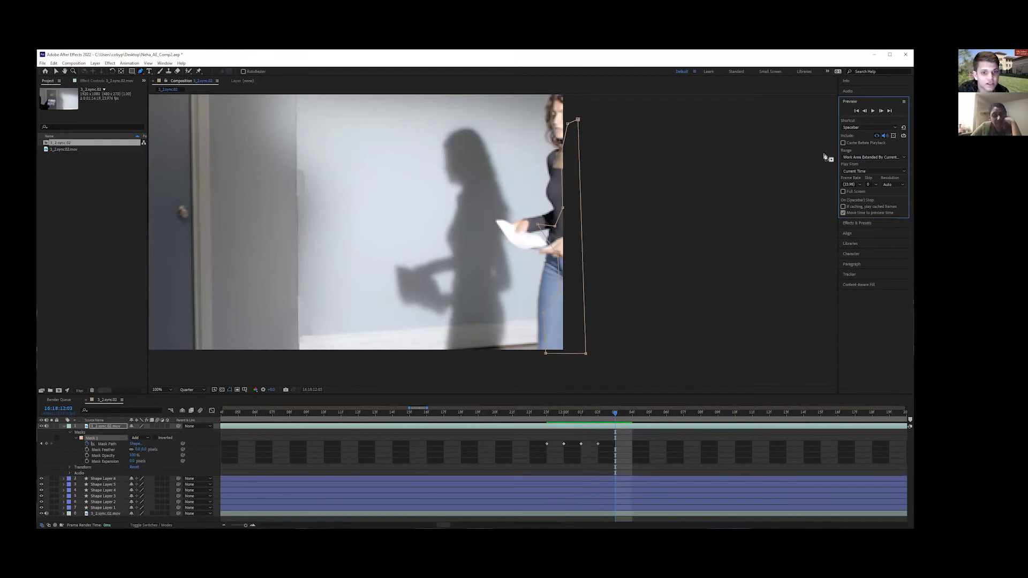
click(881, 112)
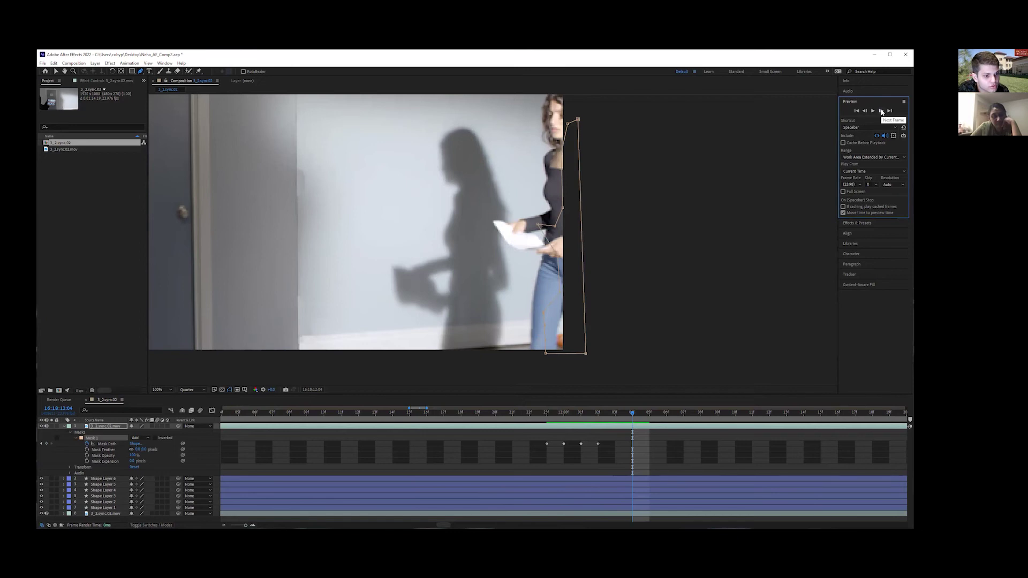
click(882, 112)
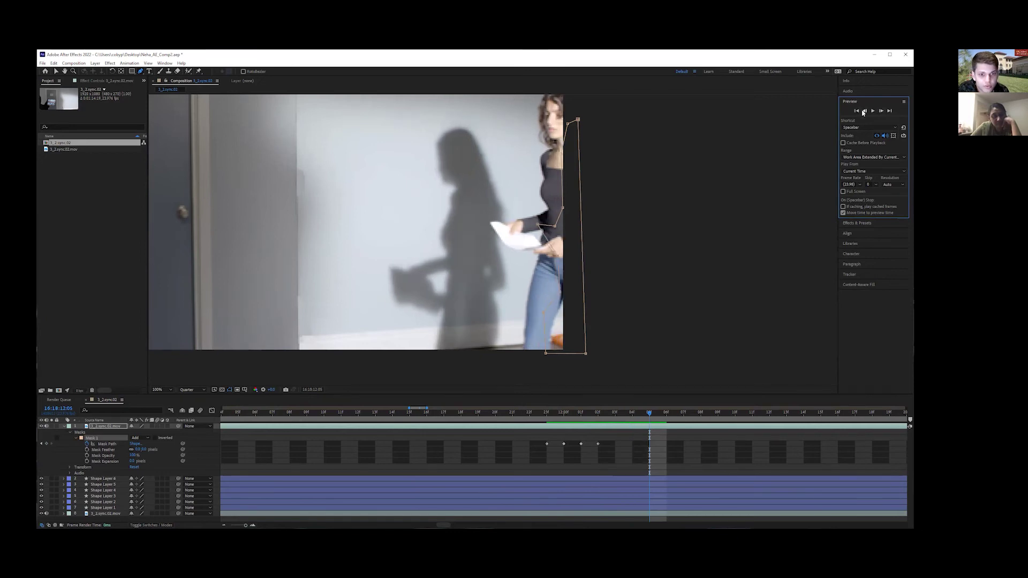
click(863, 111)
click(863, 112)
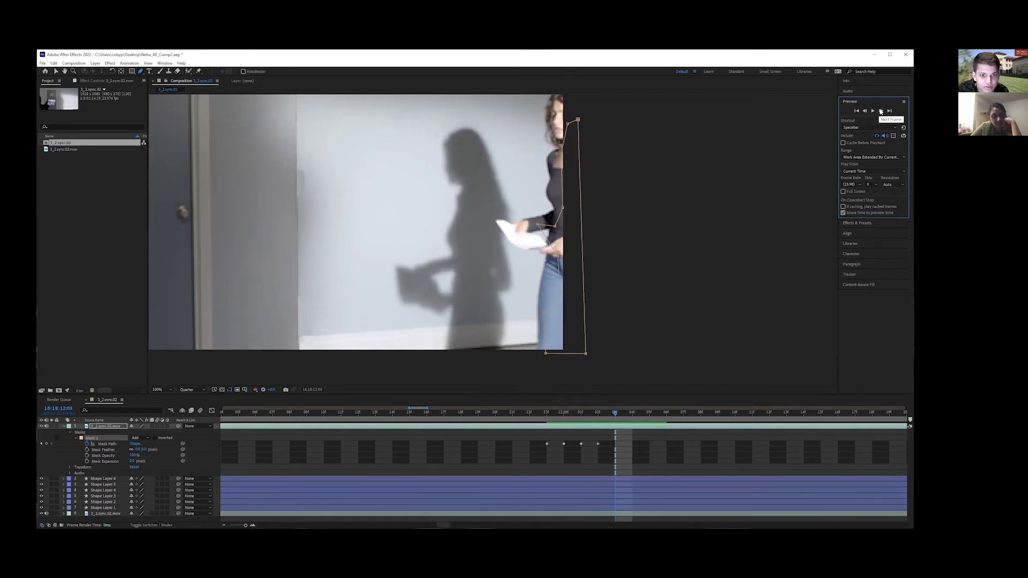
click(880, 111)
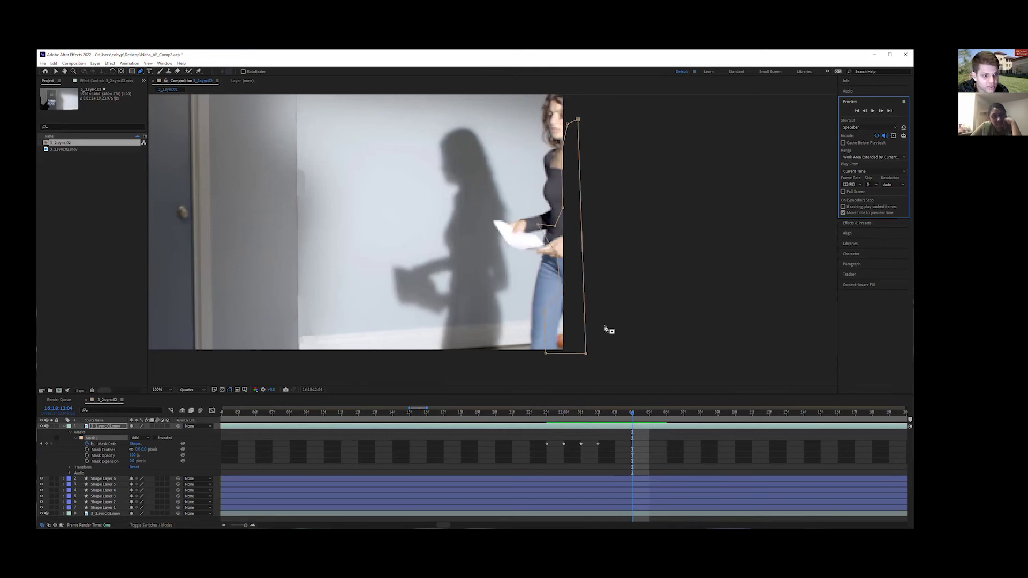
mouse_move(586, 354)
mouse_down()
mouse_move(556, 352)
mouse_move(570, 353)
mouse_up()
key(ctrl+z)
click(864, 110)
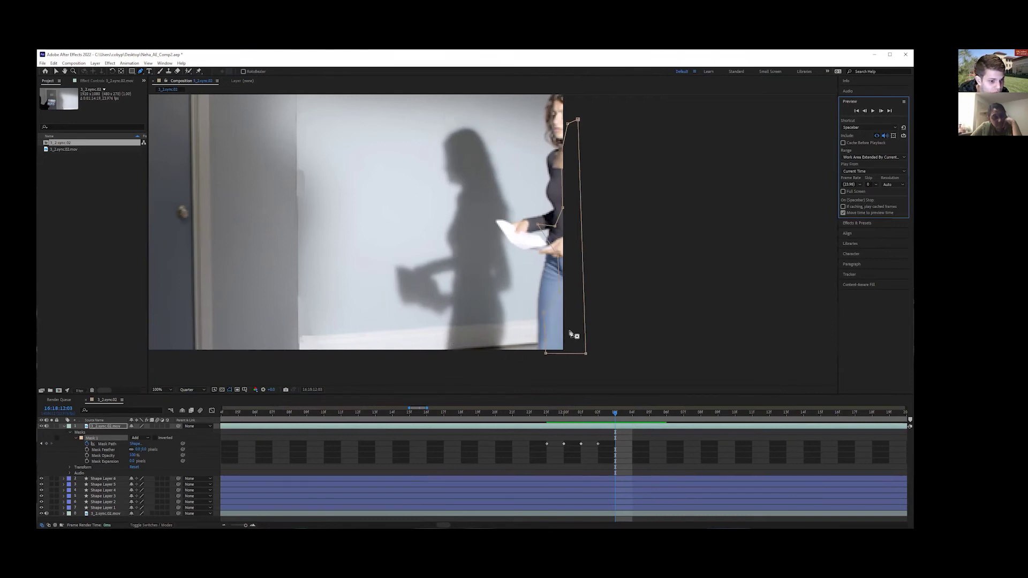
drag(585, 355, 561, 352)
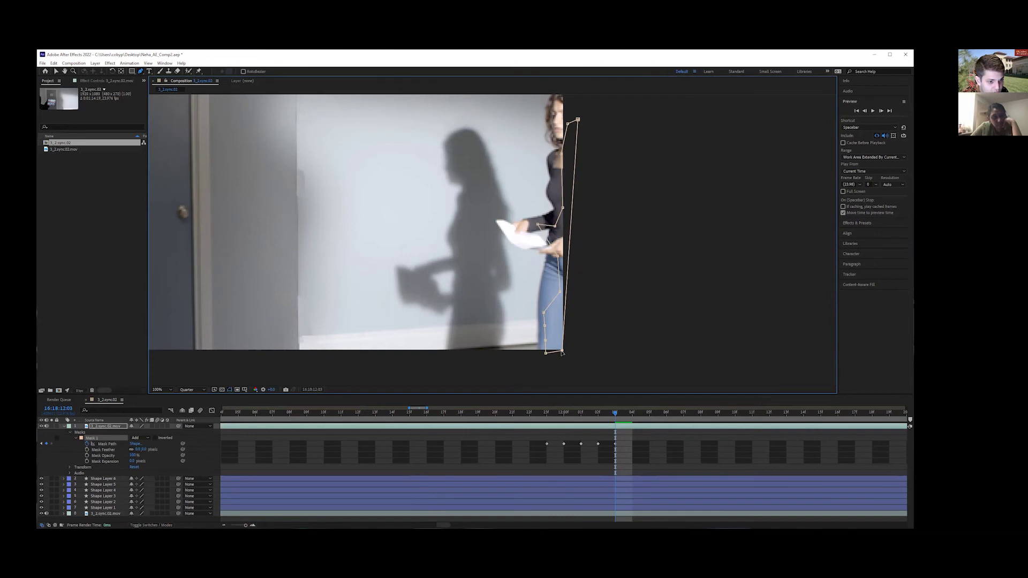
At 16:18:12:04, reshape the lower part of the mask to follow both edges of the woman's leg down past the frame's bottom.
click(881, 111)
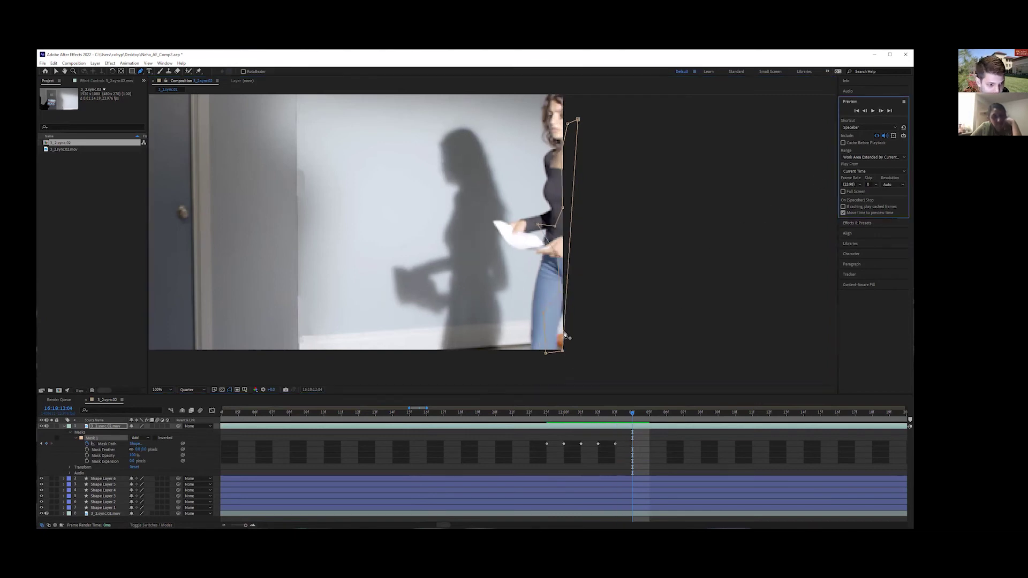
drag(566, 319, 562, 316)
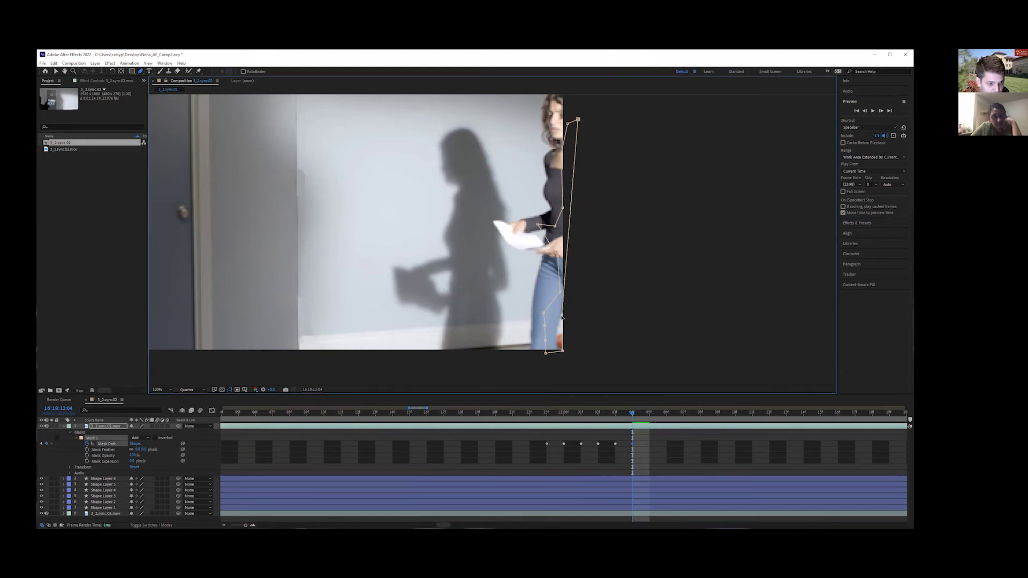
ctrl+click(560, 350)
click(553, 340)
drag(551, 341, 556, 356)
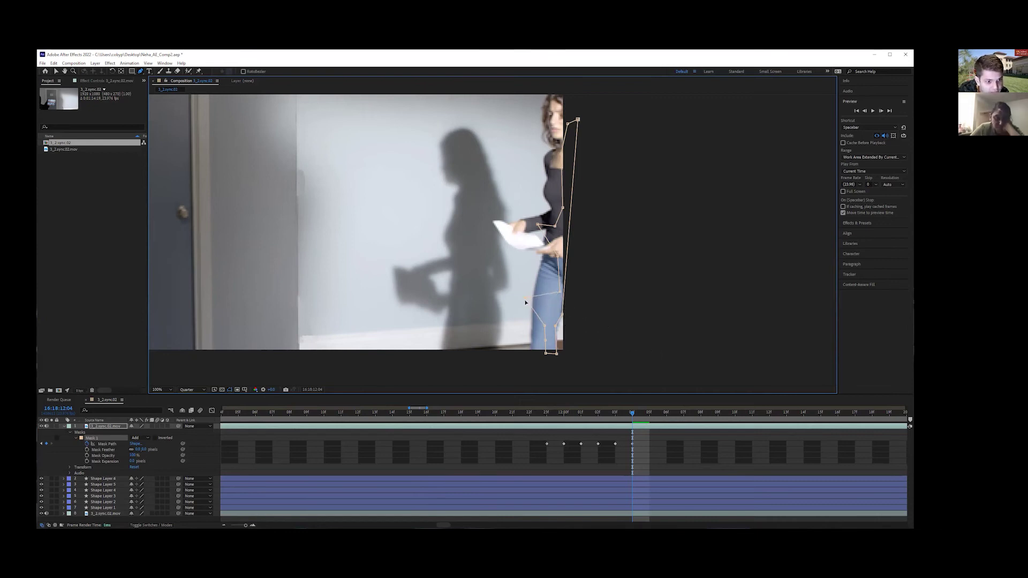
drag(545, 325, 535, 330)
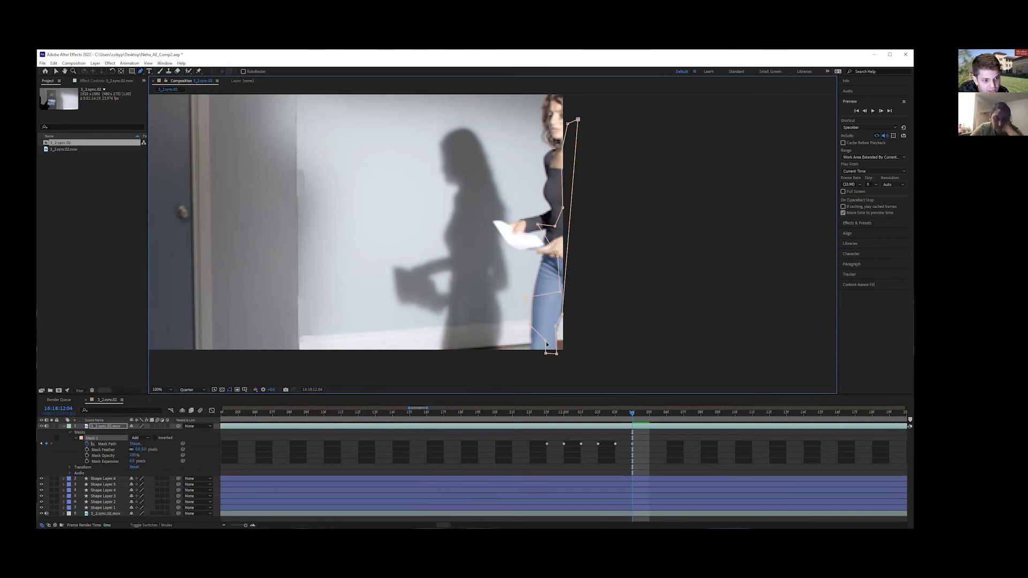
drag(545, 353, 531, 352)
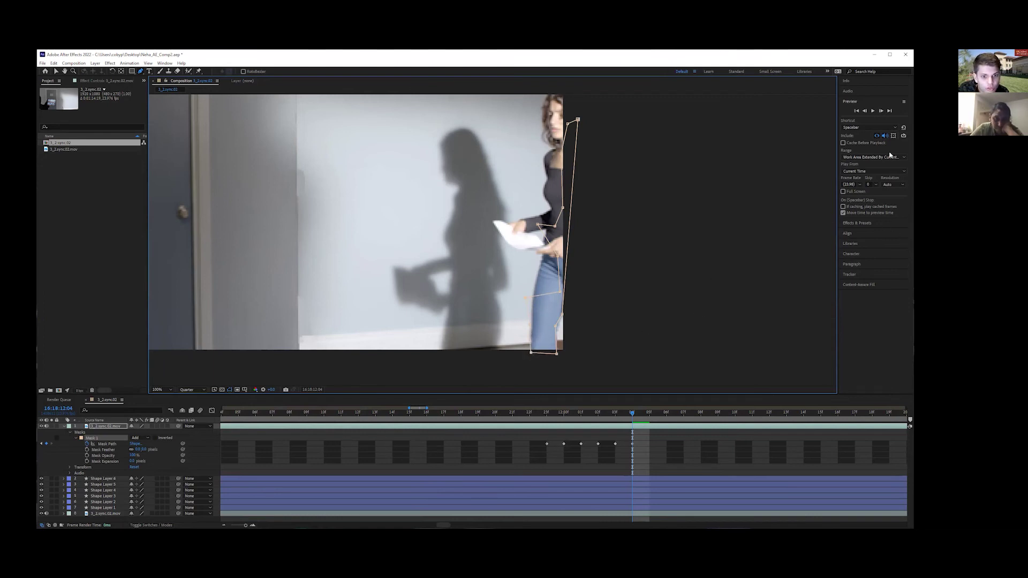
At 16:18:12:05, pull the mask's lower back points in to the rear edge of the woman's leg.
click(881, 111)
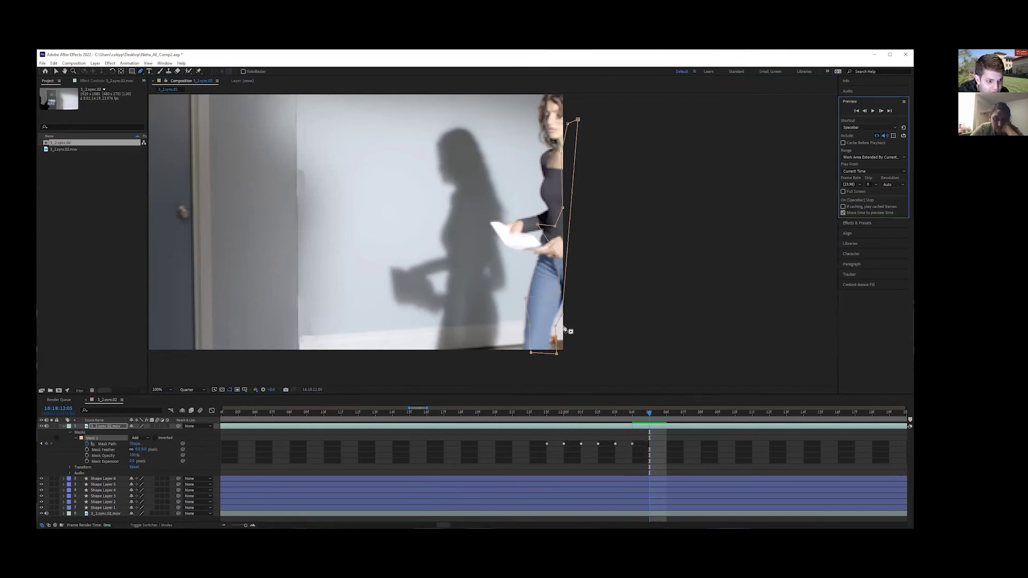
drag(555, 327, 548, 354)
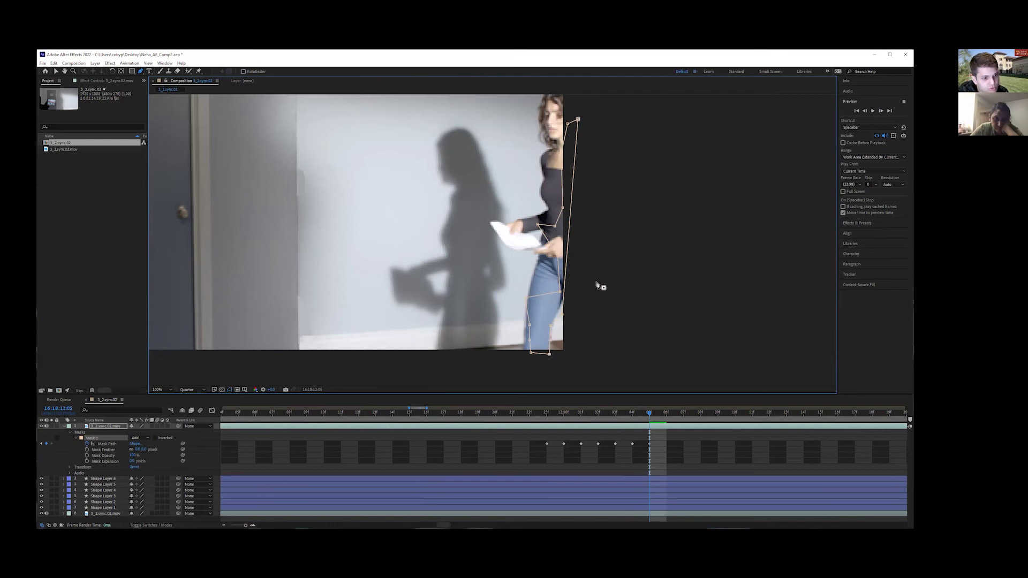
click(881, 111)
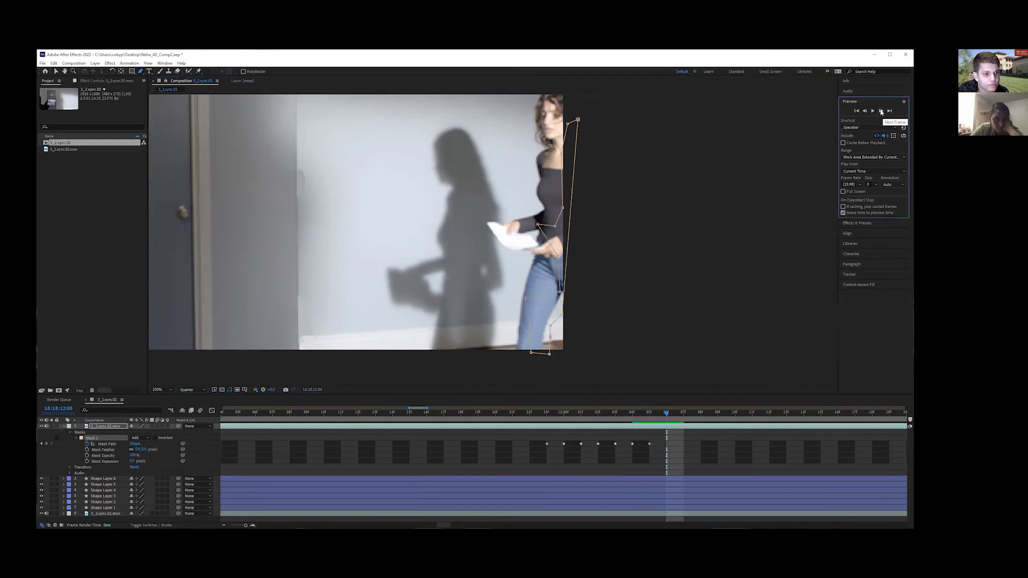
Compare the frames up to 16:18:12:11, and at 16:18:12:07 raise the mask's bottom points off the floor to the woman's thigh.
drag(666, 417, 750, 417)
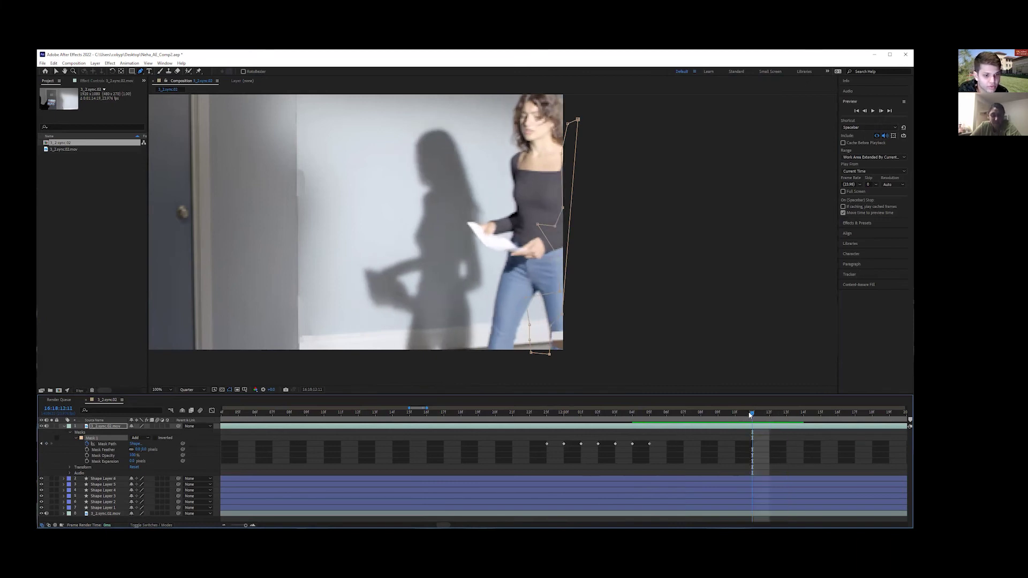
click(64, 426)
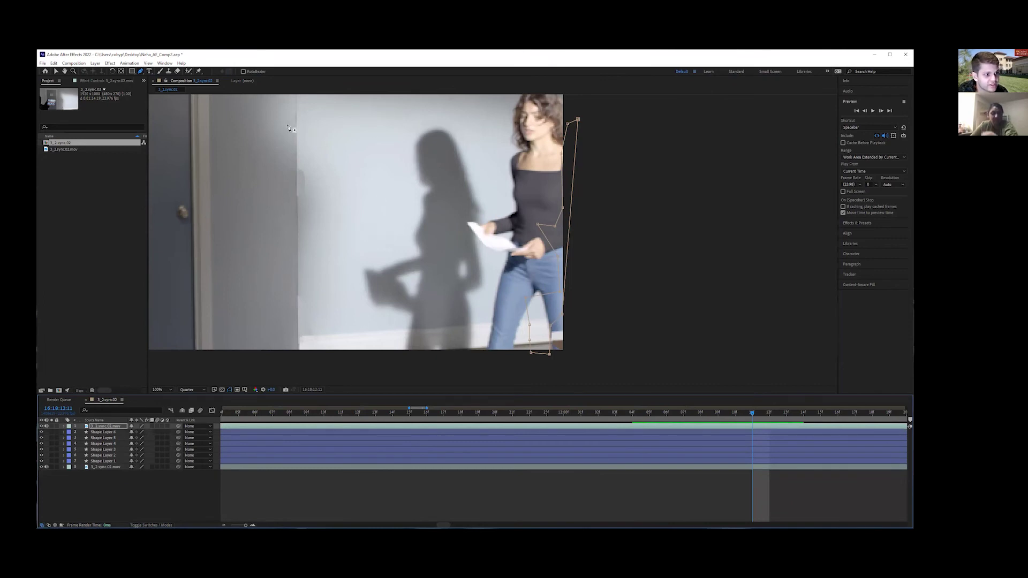
drag(750, 411, 729, 416)
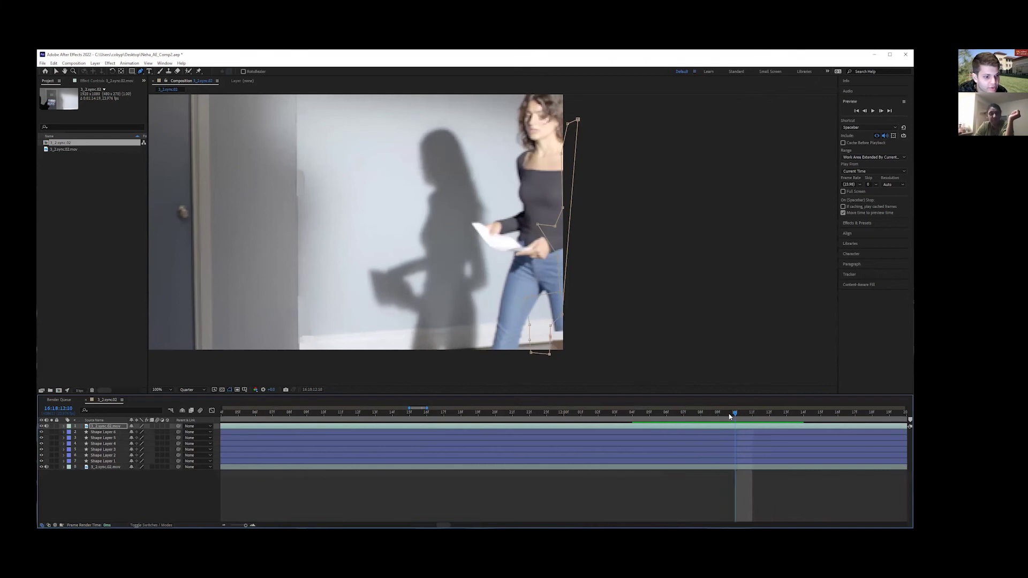
click(63, 426)
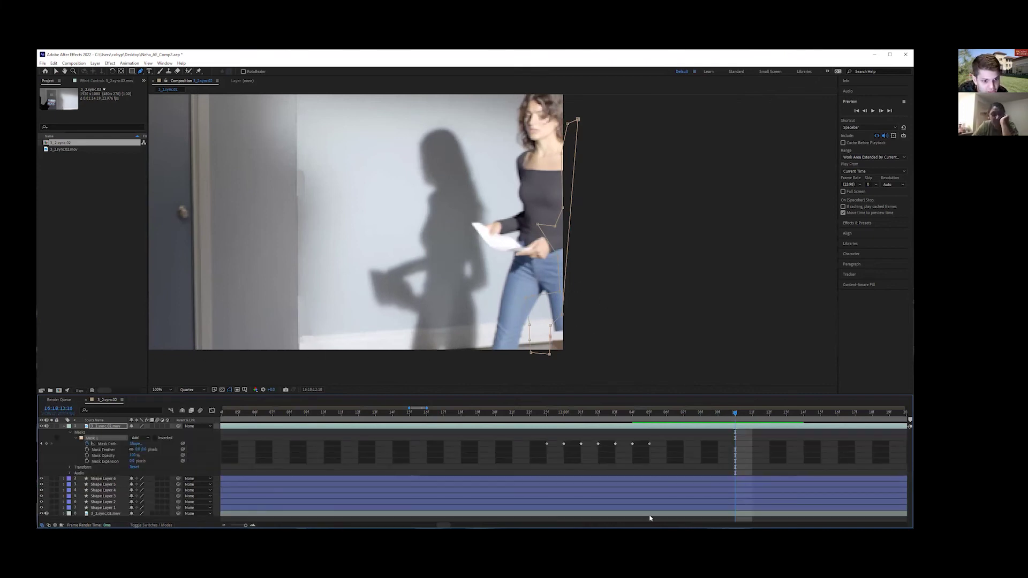
drag(735, 417, 684, 434)
drag(550, 326, 550, 328)
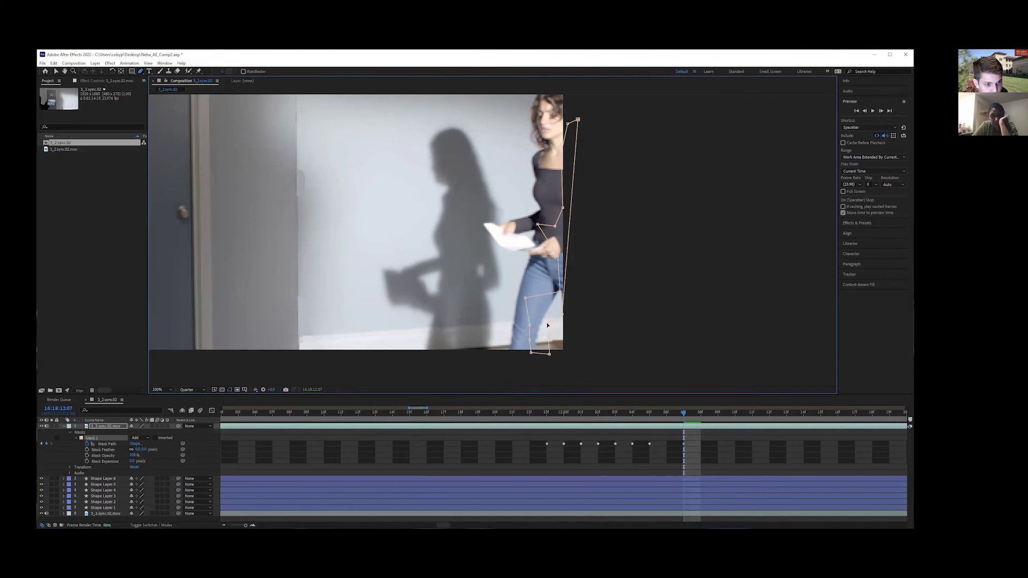
key(Delete)
key(Delete)
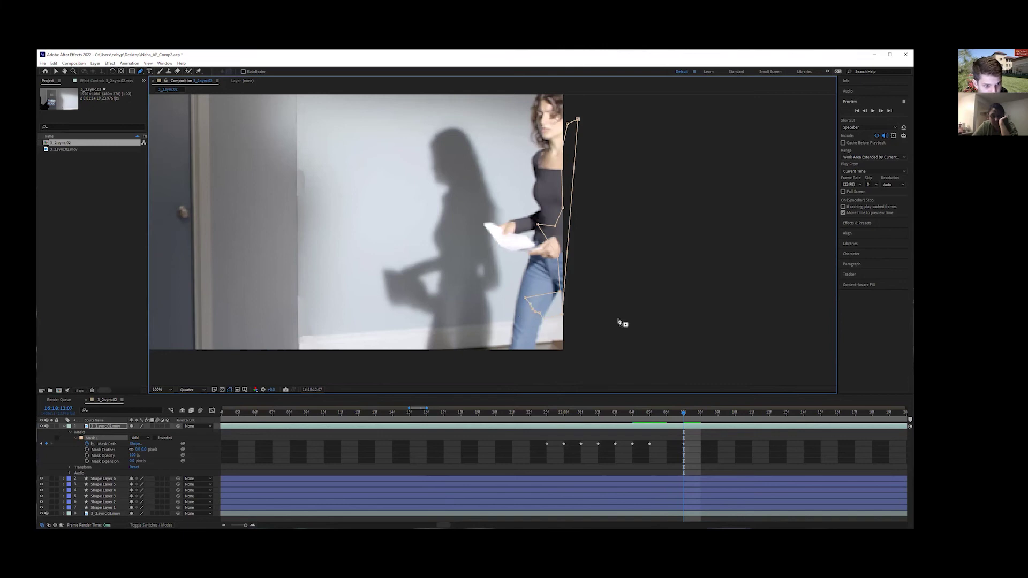
At 16:18:12:08, move the mask's lower points out to the trailing leg at the frame's outer edge.
click(880, 110)
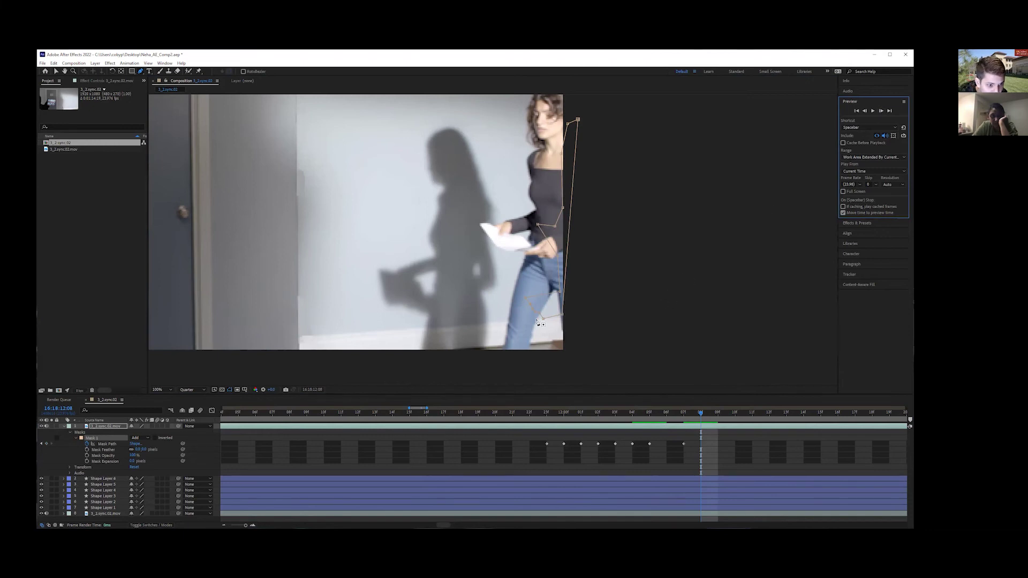
drag(543, 319, 565, 342)
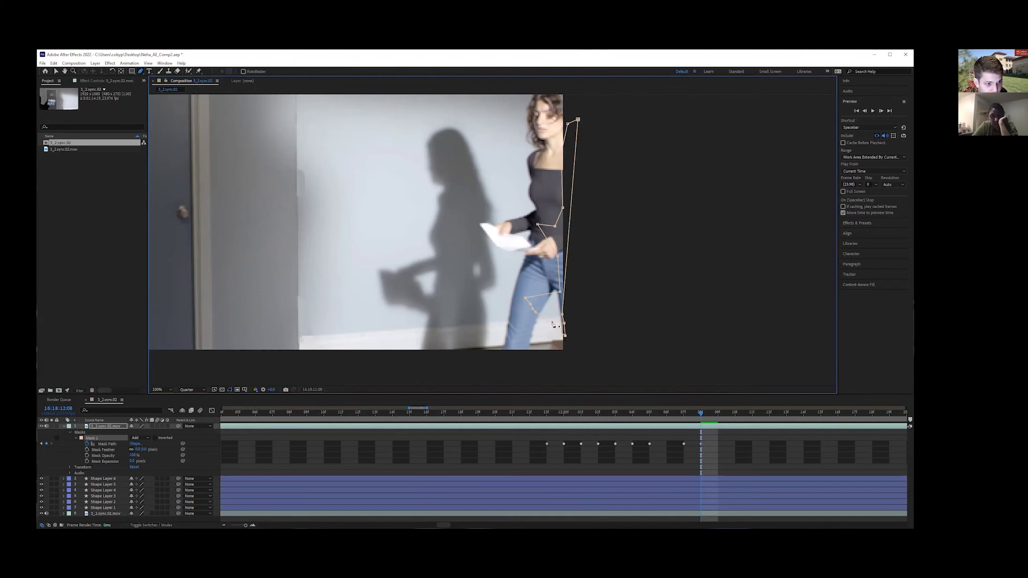
drag(535, 313, 564, 340)
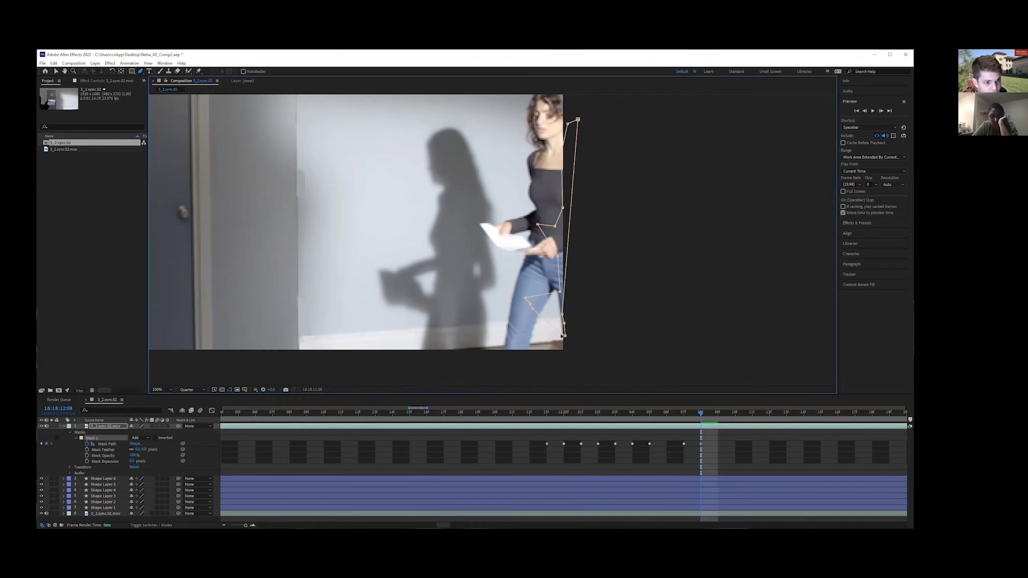
drag(556, 342, 558, 336)
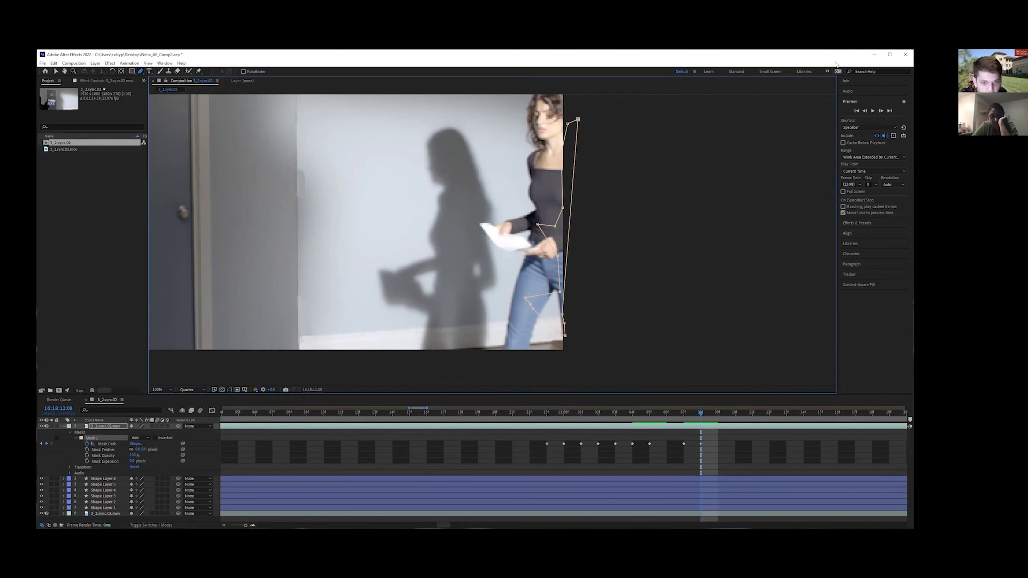
At 16:18:12:09, extend the mask below the frame and fit its inner points to the front edge of the trailing leg.
click(882, 112)
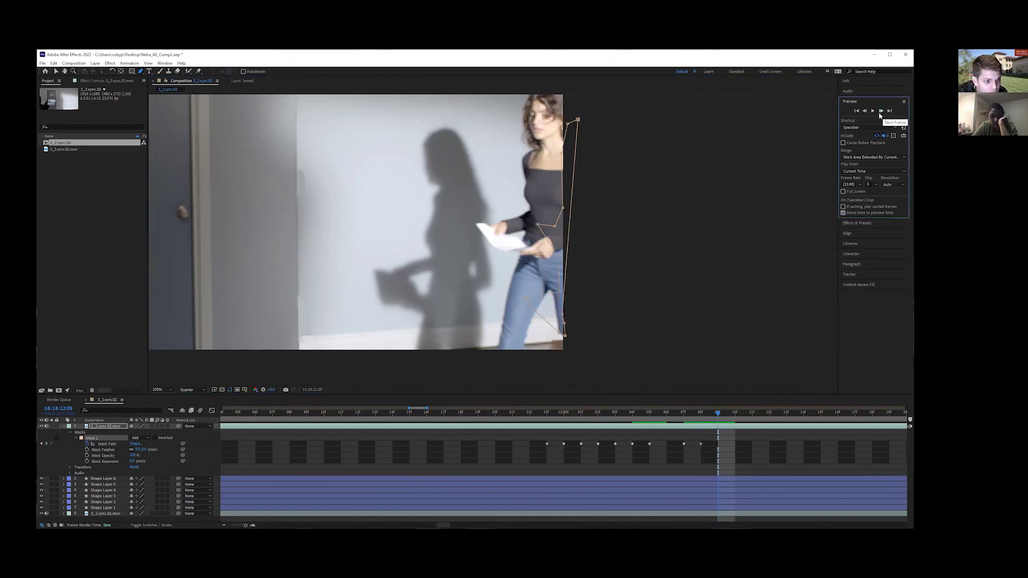
mouse_move(566, 340)
mouse_down()
mouse_move(566, 364)
mouse_move(573, 355)
mouse_move(559, 343)
mouse_move(562, 355)
mouse_up()
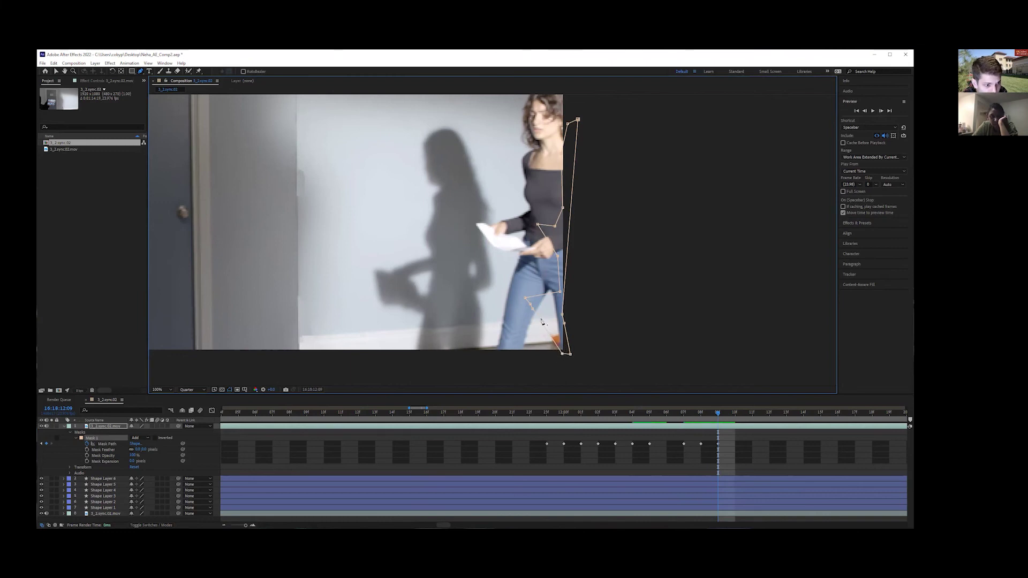
drag(533, 309, 552, 326)
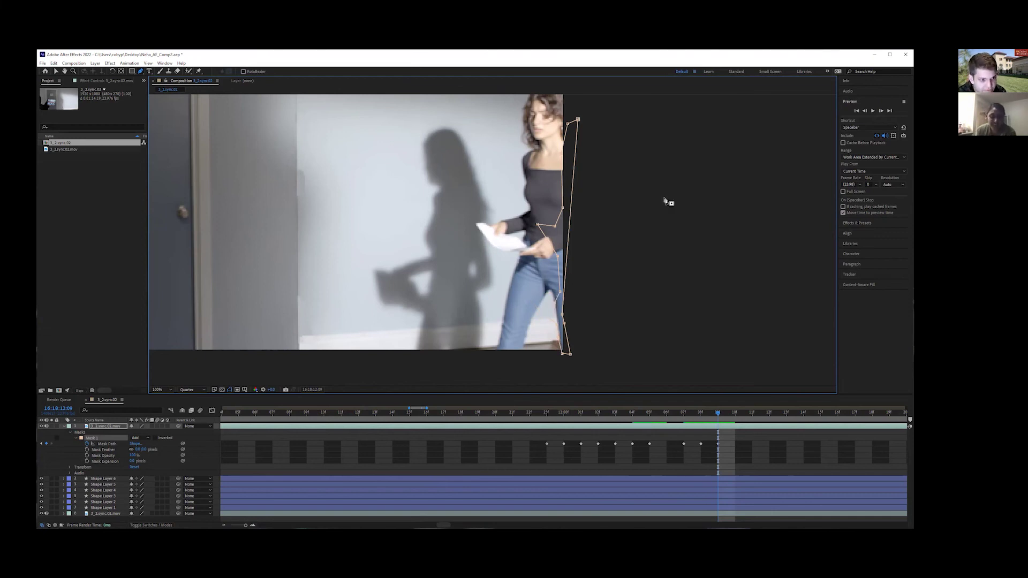
At 16:18:12:10, widen the bottom of the mask to follow the front edge of the woman's trailing leg.
click(881, 110)
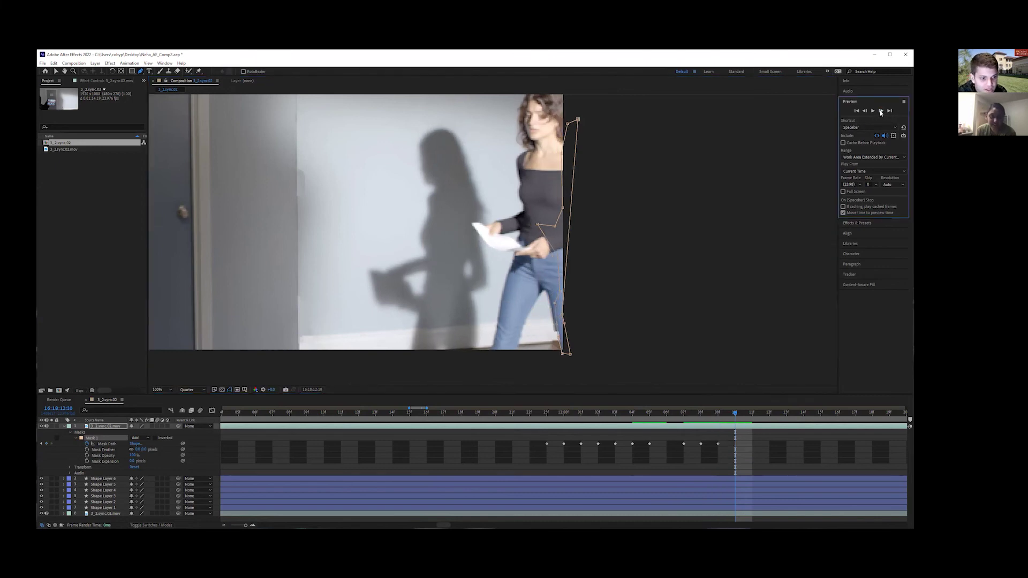
click(556, 327)
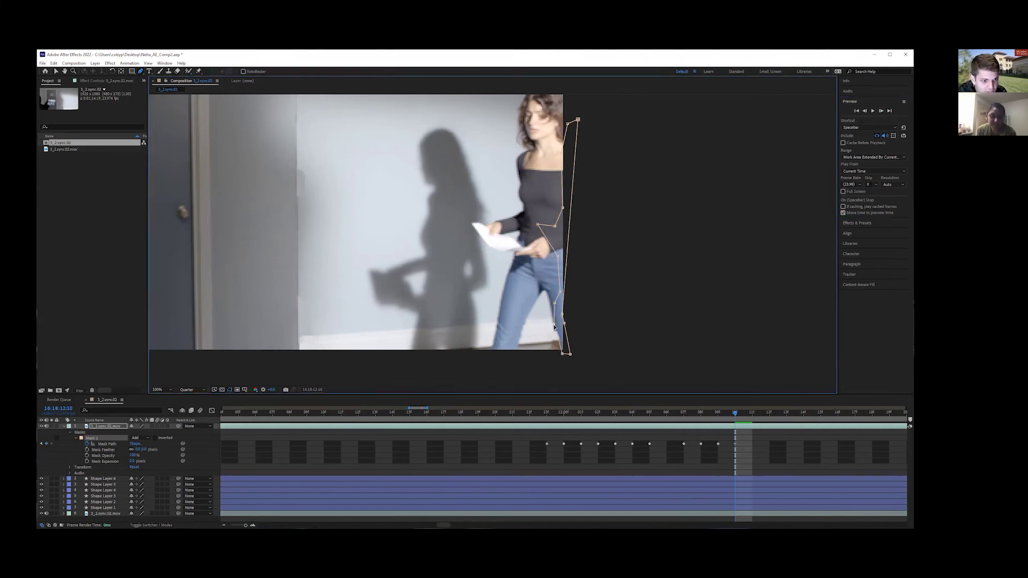
drag(561, 340, 555, 355)
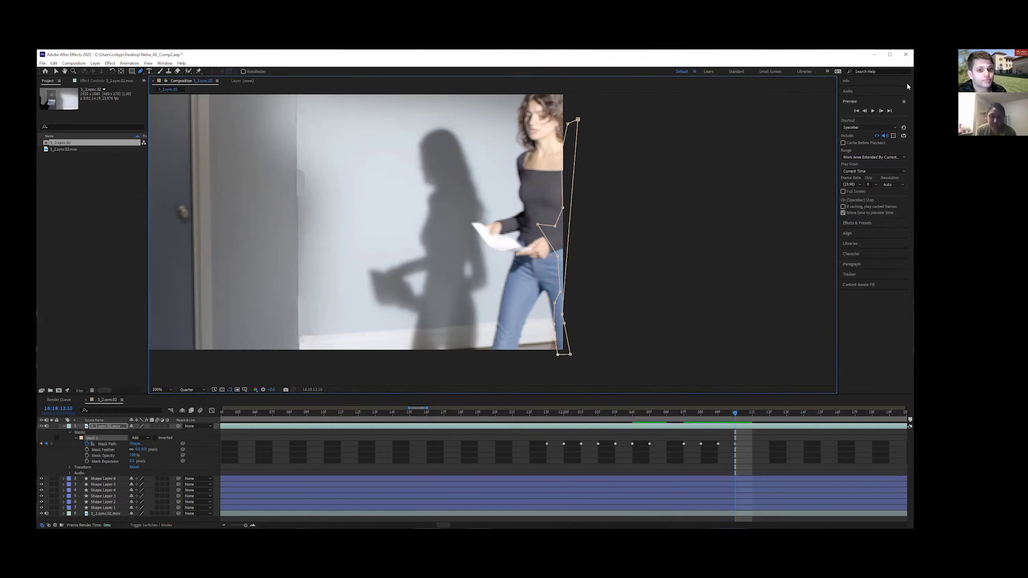
At 16:18:12:11 and 16:18:12:12, shift the mask's inner lower points forward with the front edge of the trailing leg.
click(879, 111)
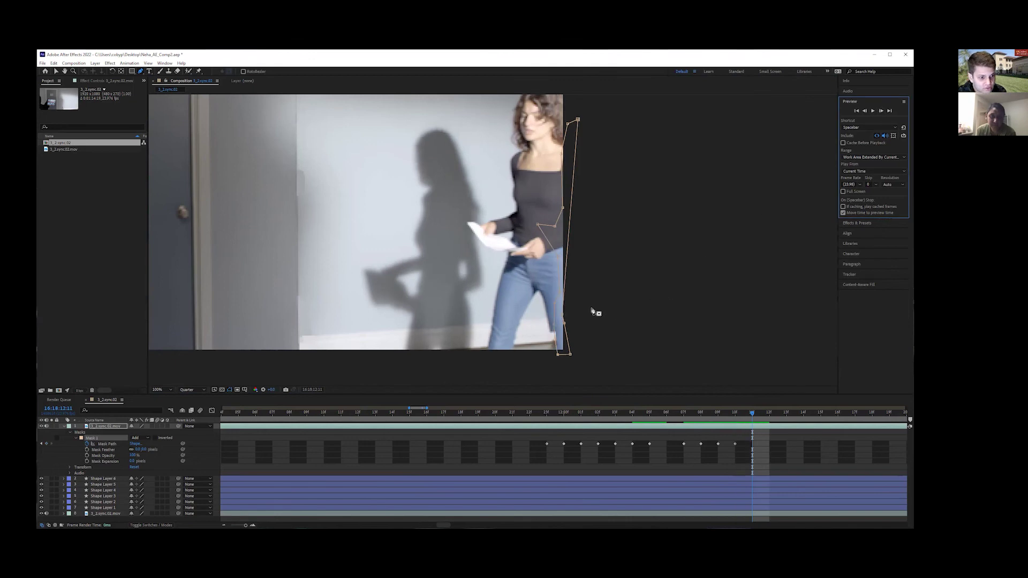
drag(551, 327, 548, 325)
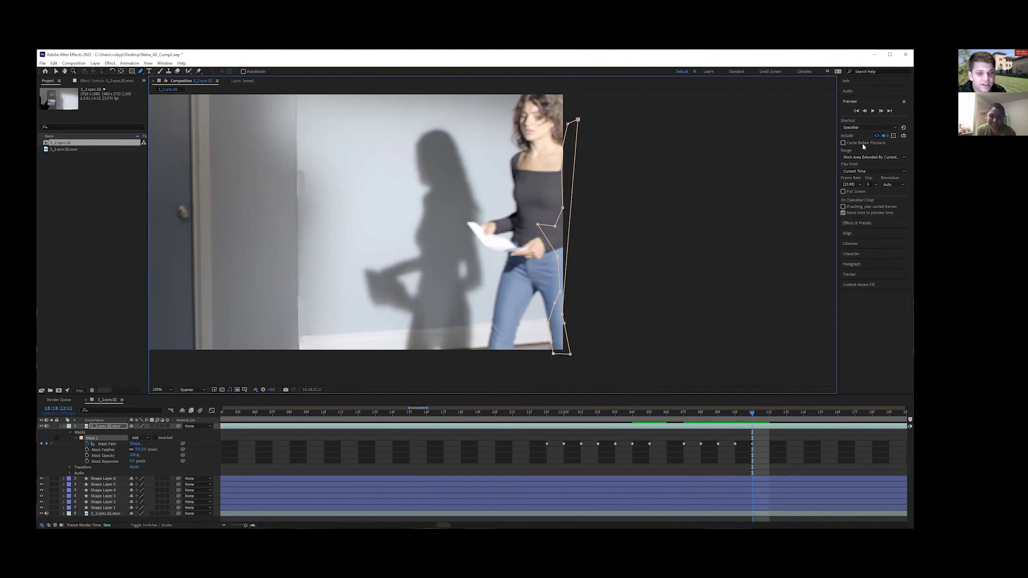
click(881, 111)
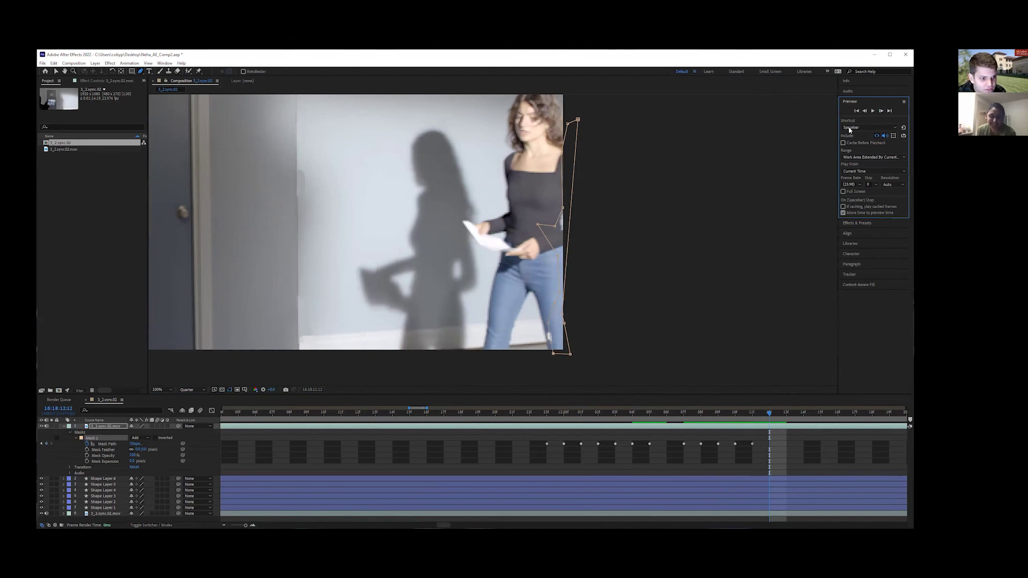
drag(547, 323, 542, 324)
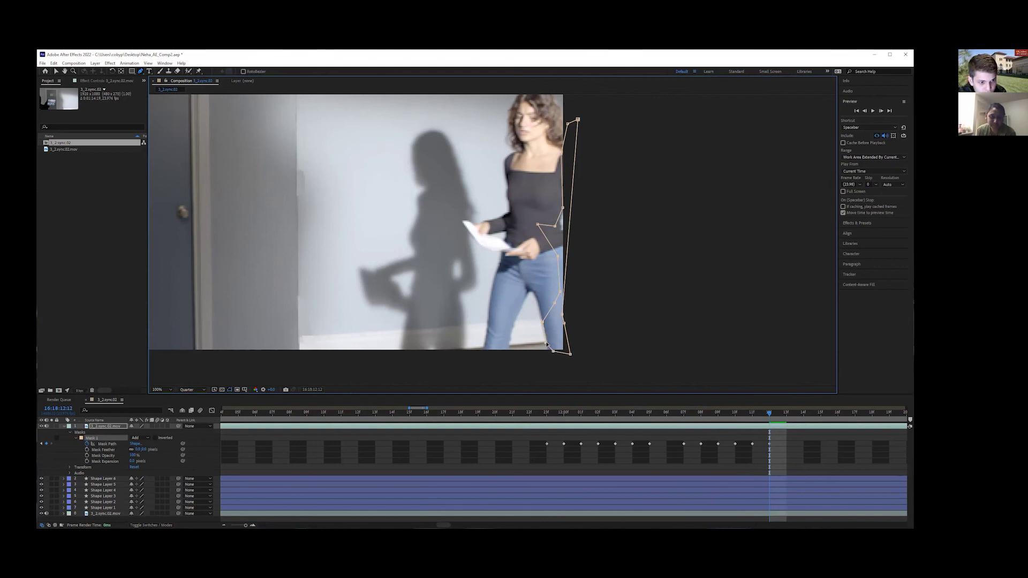
click(882, 110)
click(883, 111)
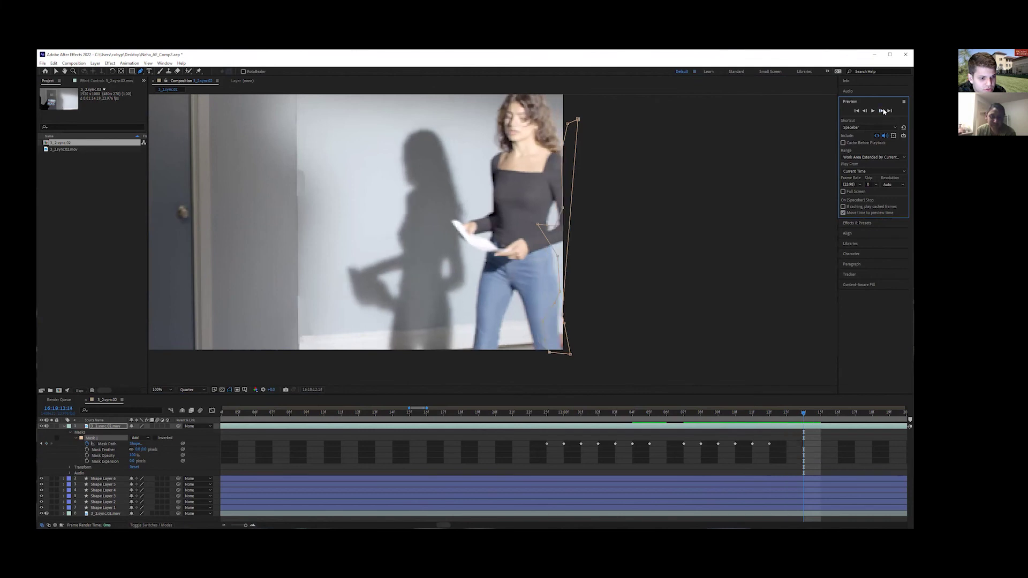
click(557, 320)
drag(558, 323, 555, 322)
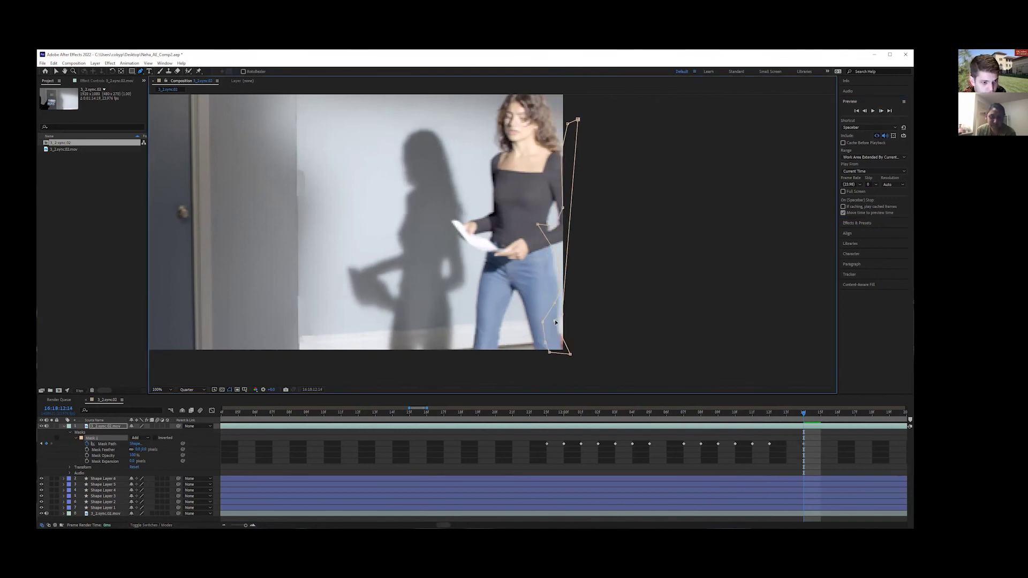
key(ctrl+z)
At 16:18:12:13, pull the mask's outer point beside the lower leg in to the leg's rear edge.
click(866, 112)
click(864, 111)
drag(564, 325, 561, 324)
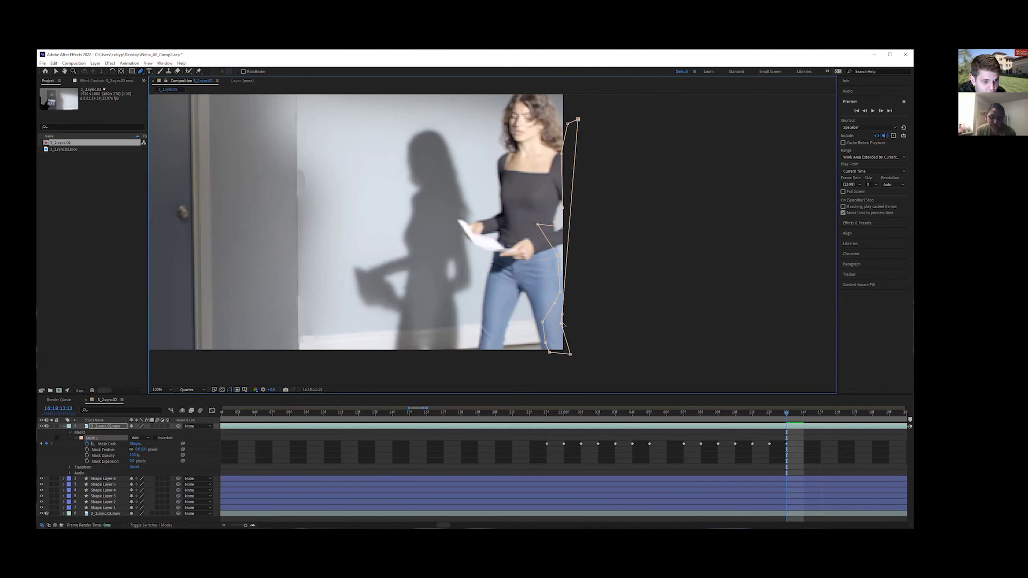
At 16:18:12:14 and 16:18:12:15, pull the mask's outer lower points in to the rear edge of the trailing leg.
click(881, 111)
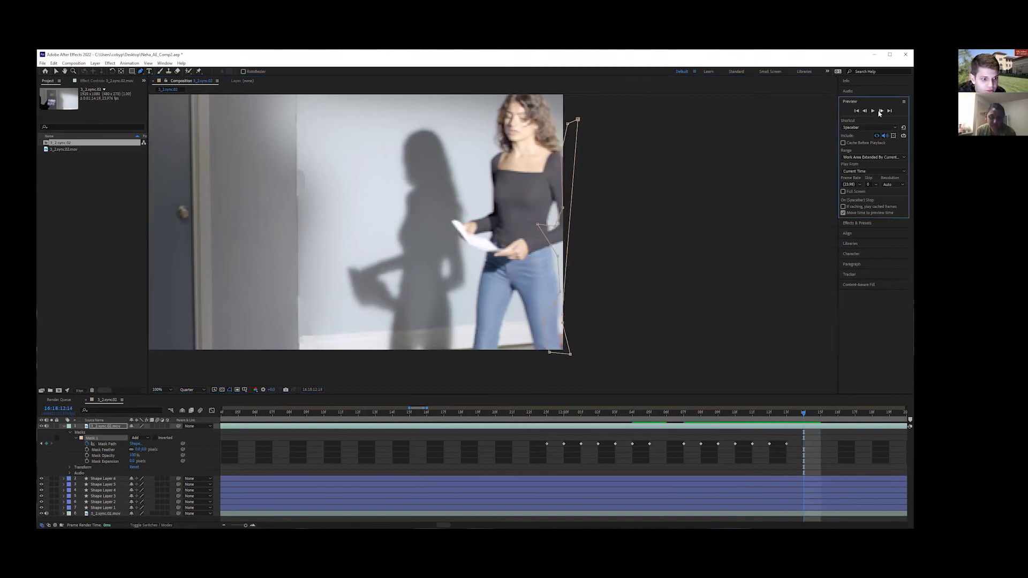
drag(562, 325, 562, 356)
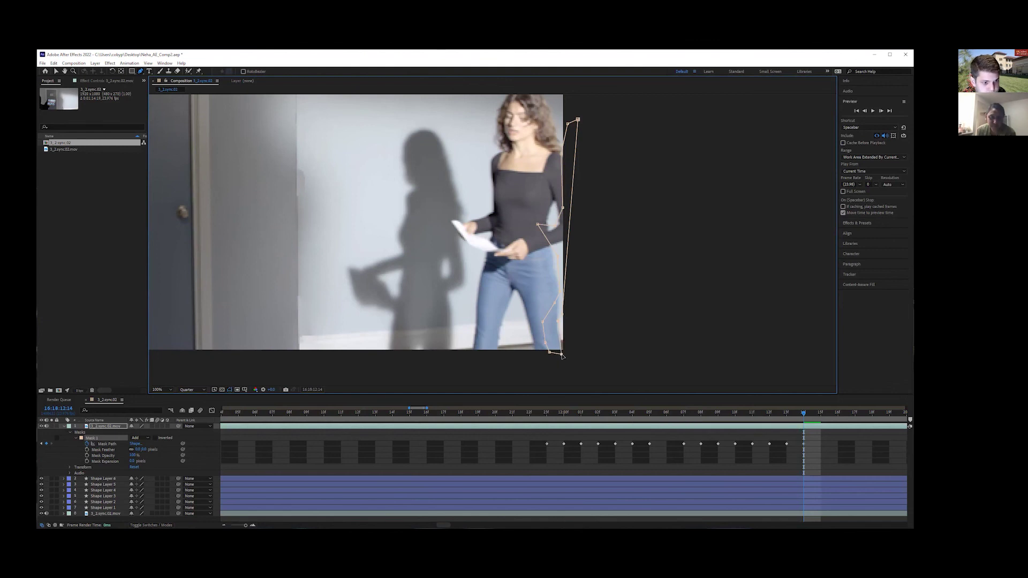
click(880, 110)
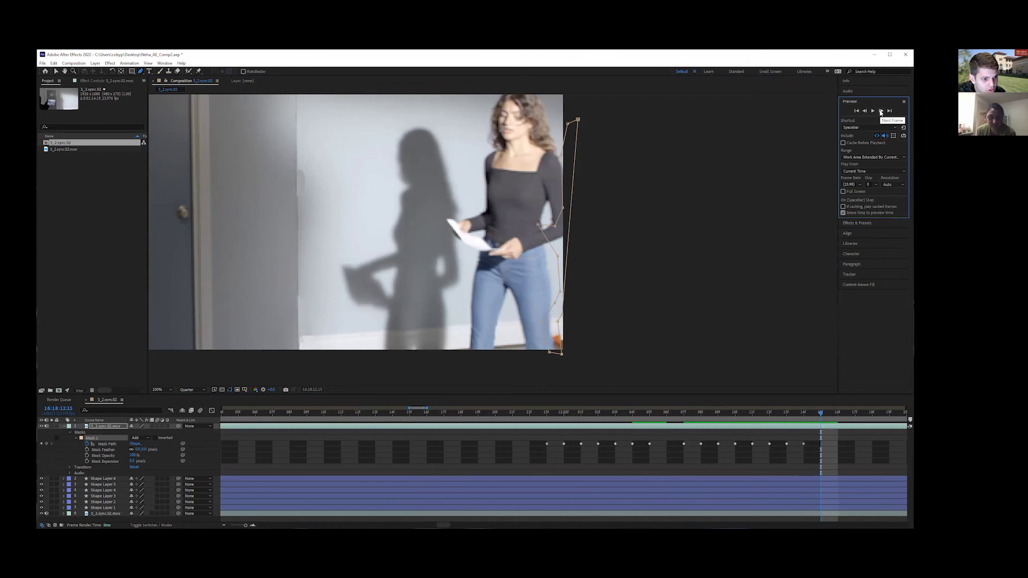
drag(558, 321, 556, 355)
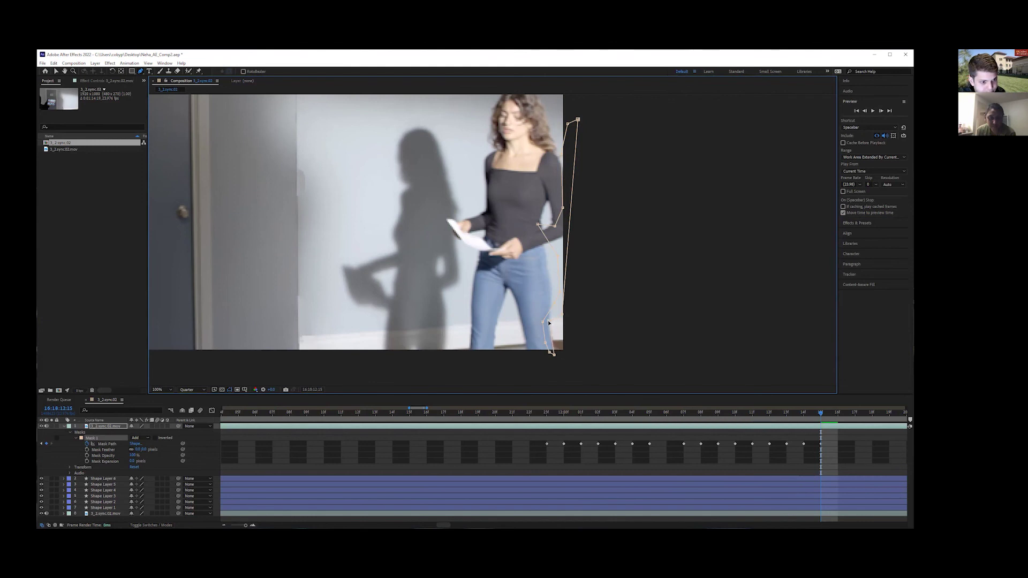
At 16:18:12:16, pull the mask's bottom points in to the trailing leg's rear edge, and save the project at 16:18:12:17.
click(881, 111)
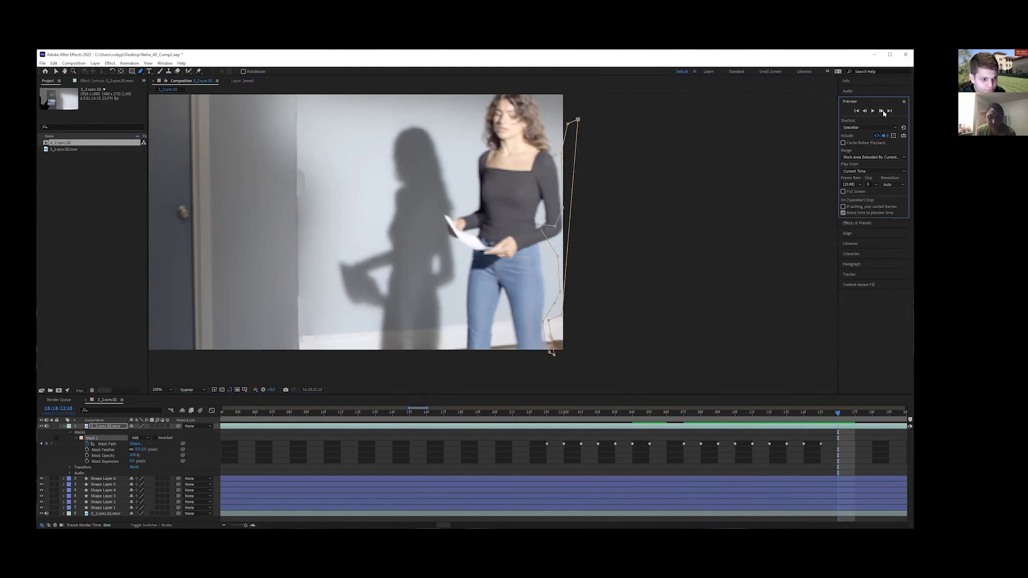
drag(554, 355, 551, 349)
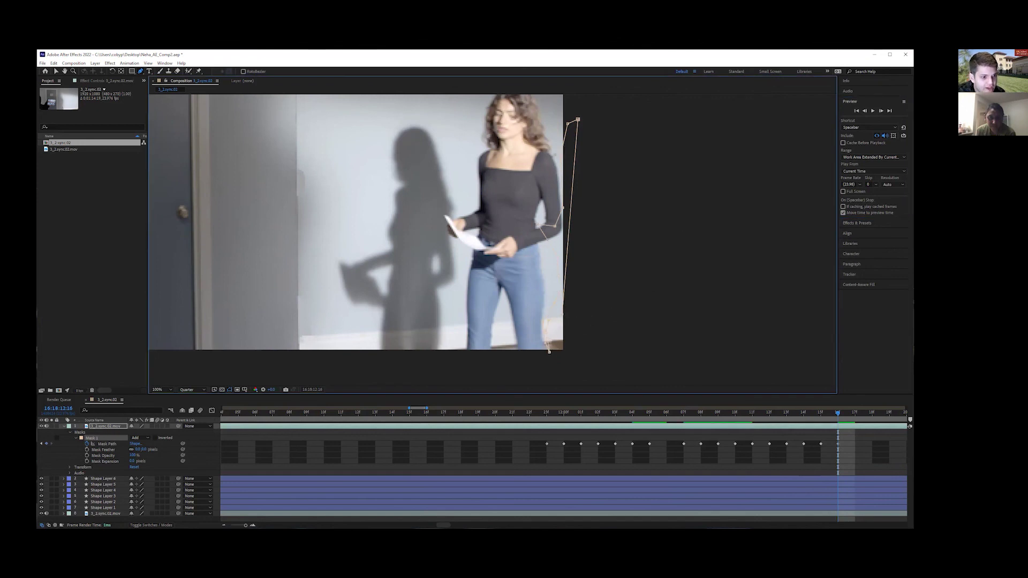
click(881, 111)
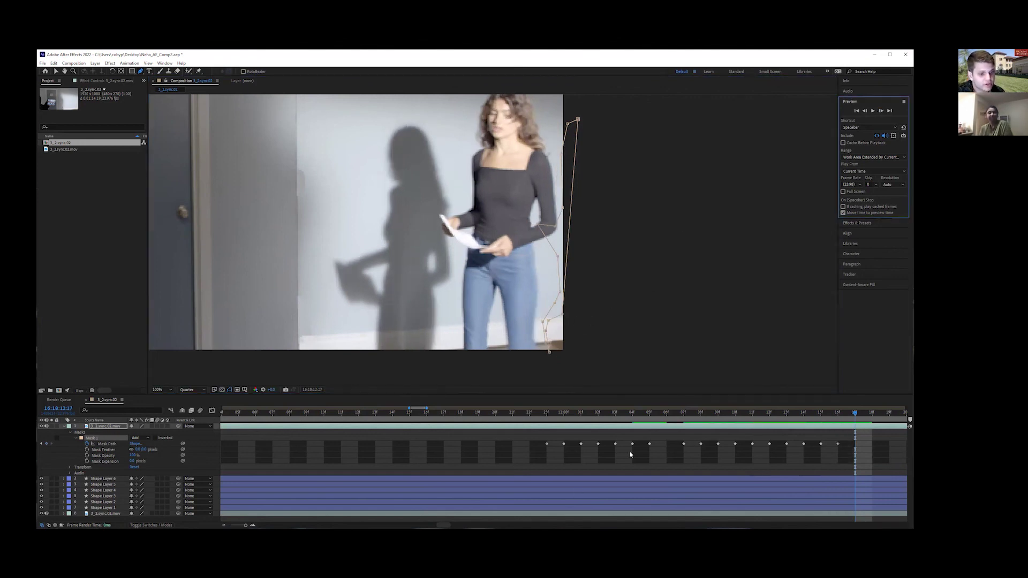
key(ctrl+s)
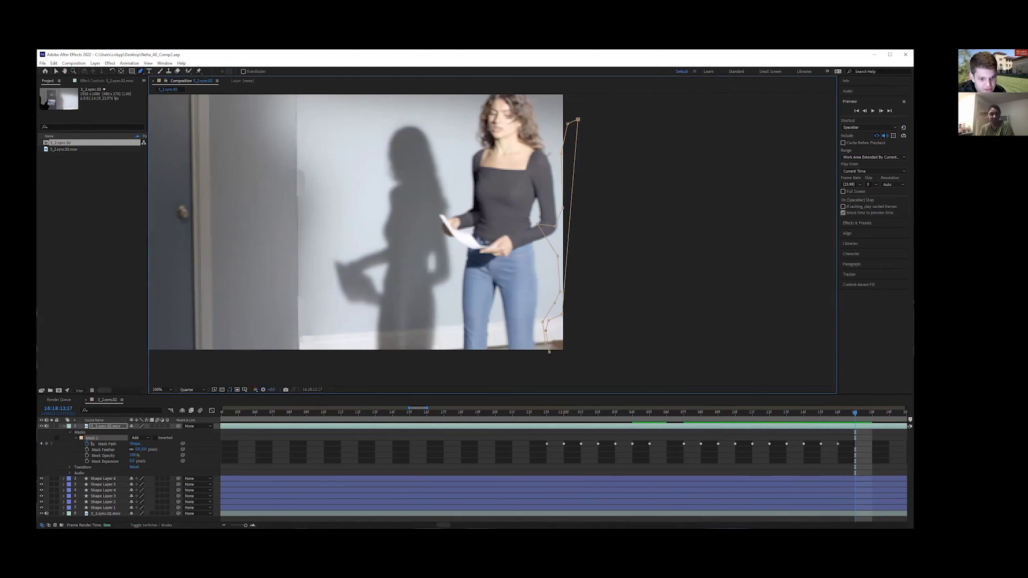
Play back the composition from 16:18:09:21 to review the mask during the woman's entrance, and return to 16:18:12:08.
drag(246, 526, 234, 525)
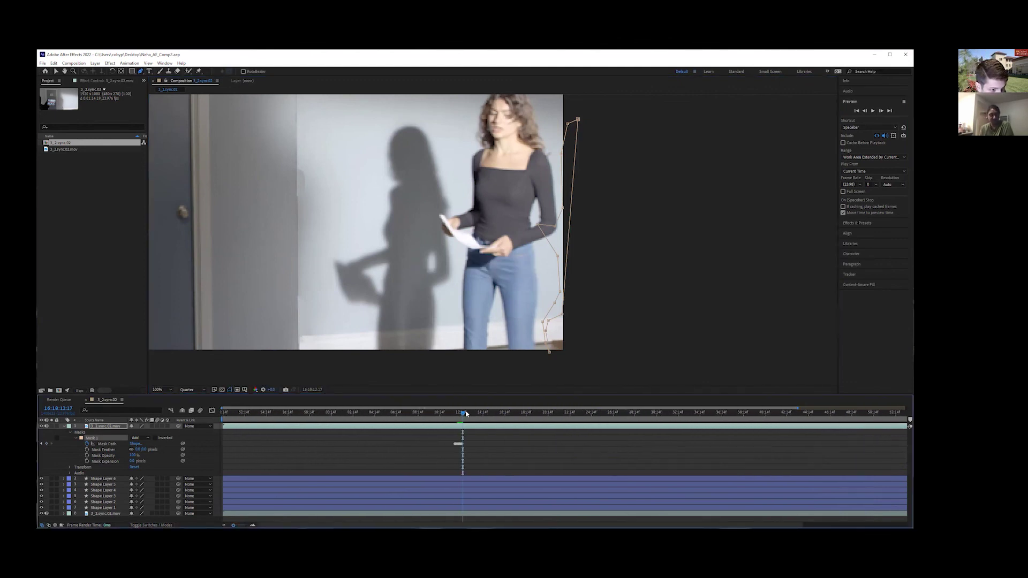
drag(462, 413, 431, 412)
key(space)
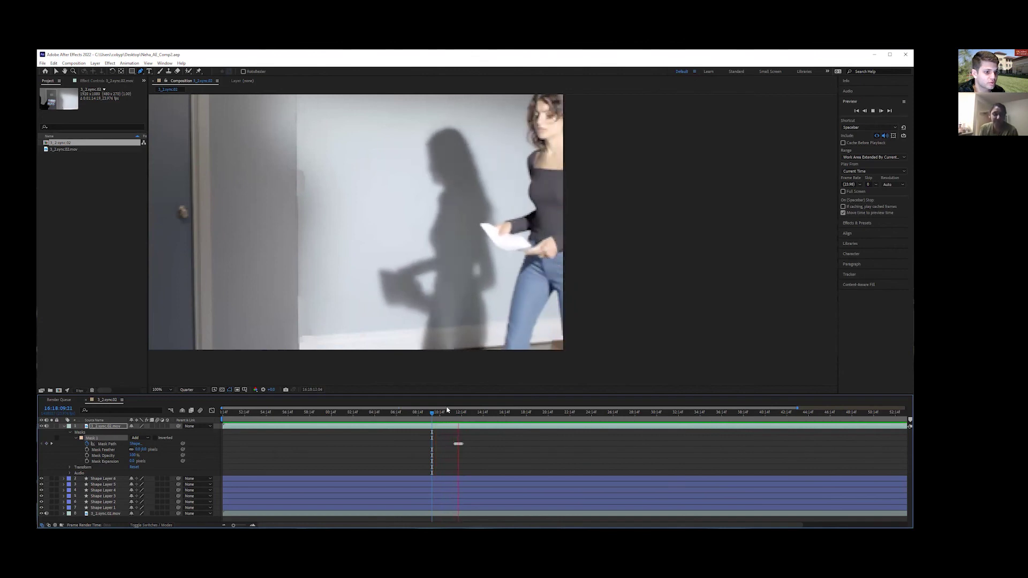
key(space)
drag(474, 414, 459, 413)
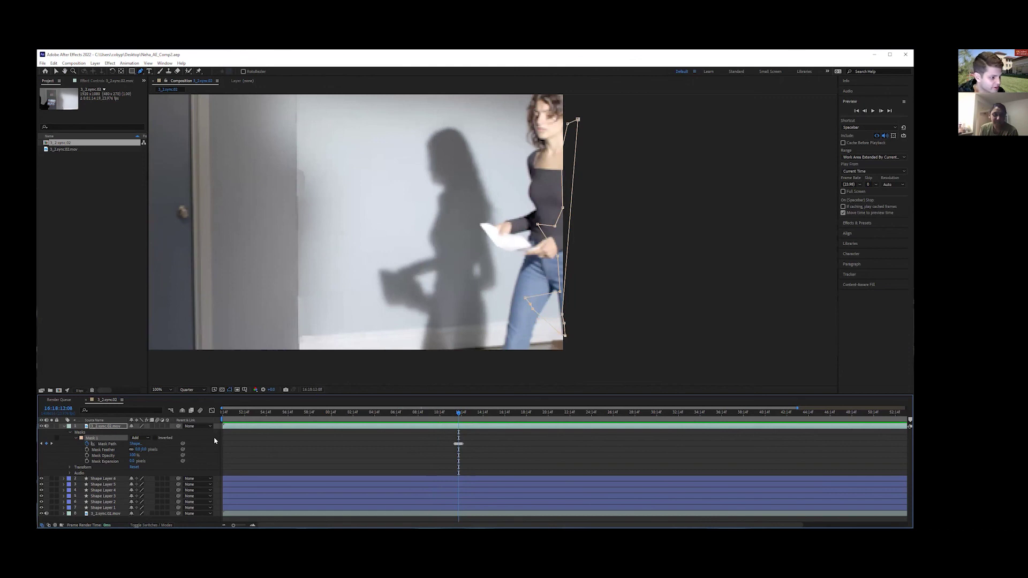
At 16:18:12:09, reselect Mask 1 on the top footage copy and try to shift its inner lower point along the trailing leg.
click(64, 427)
click(99, 468)
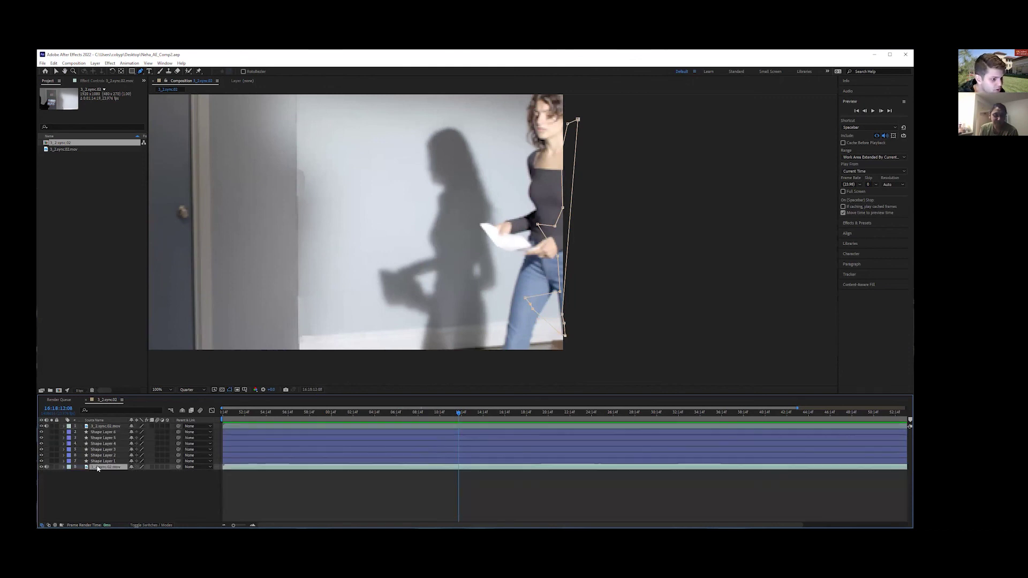
drag(459, 416, 459, 412)
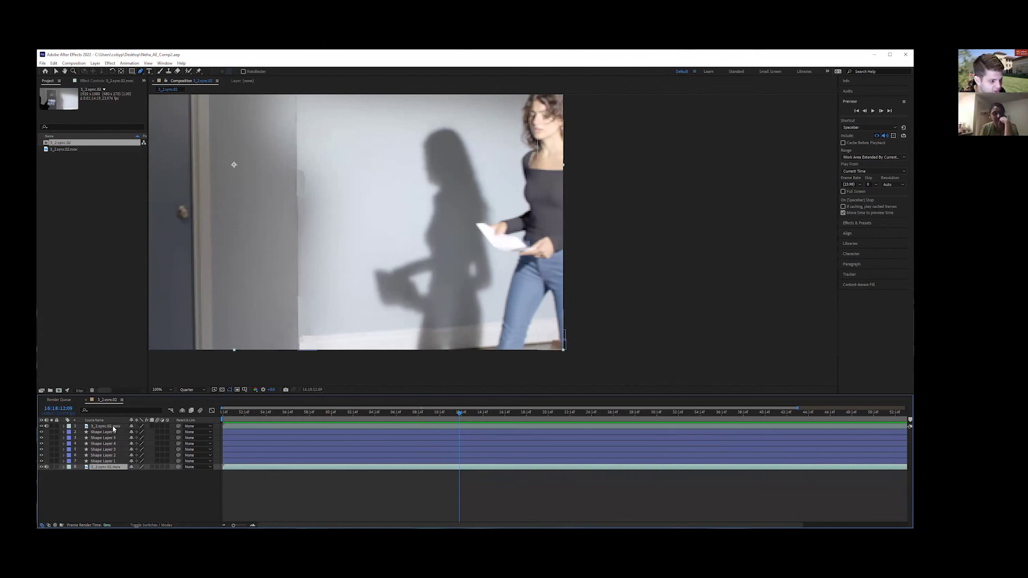
click(63, 426)
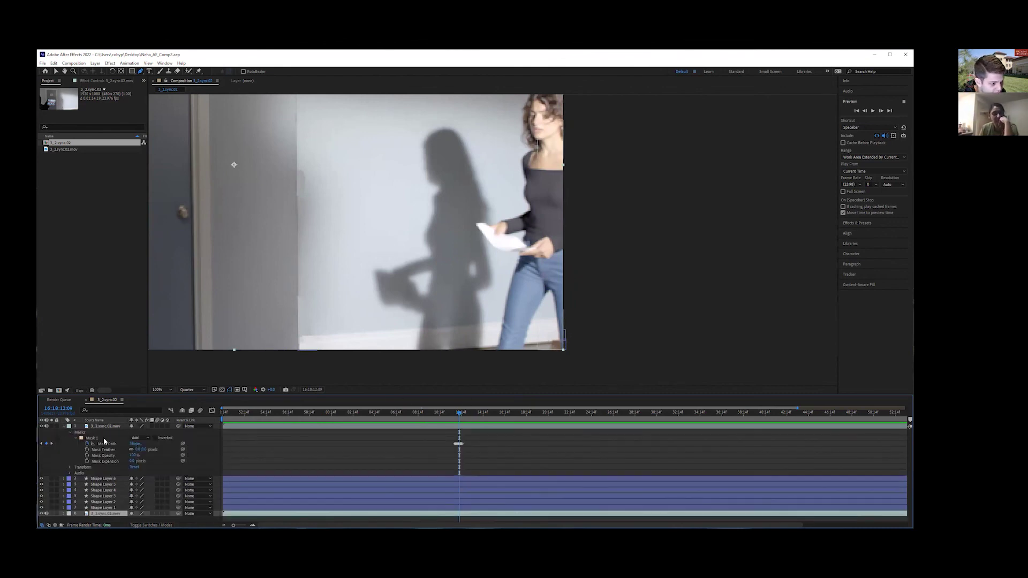
click(98, 437)
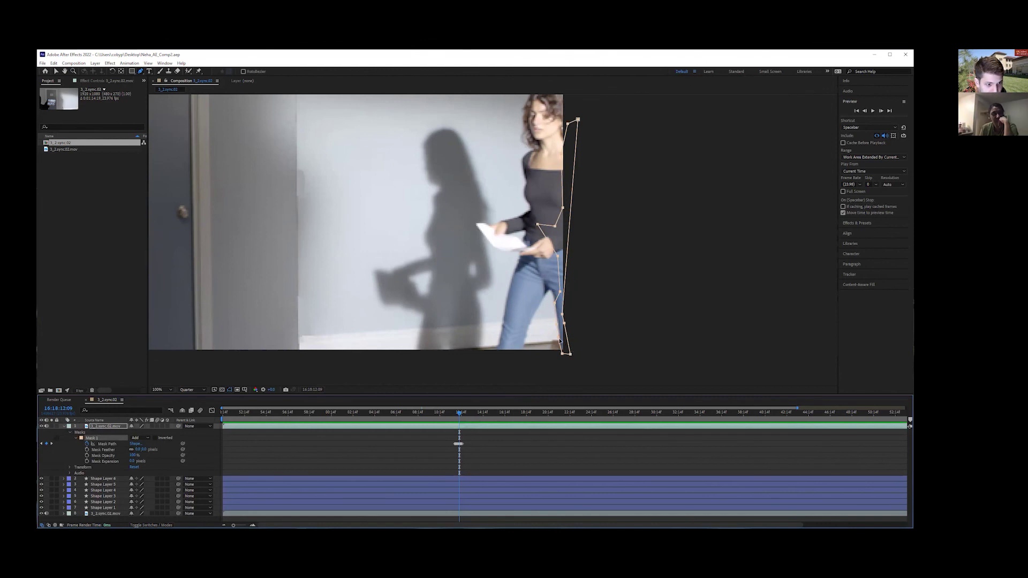
drag(559, 341, 561, 341)
key(ctrl+z)
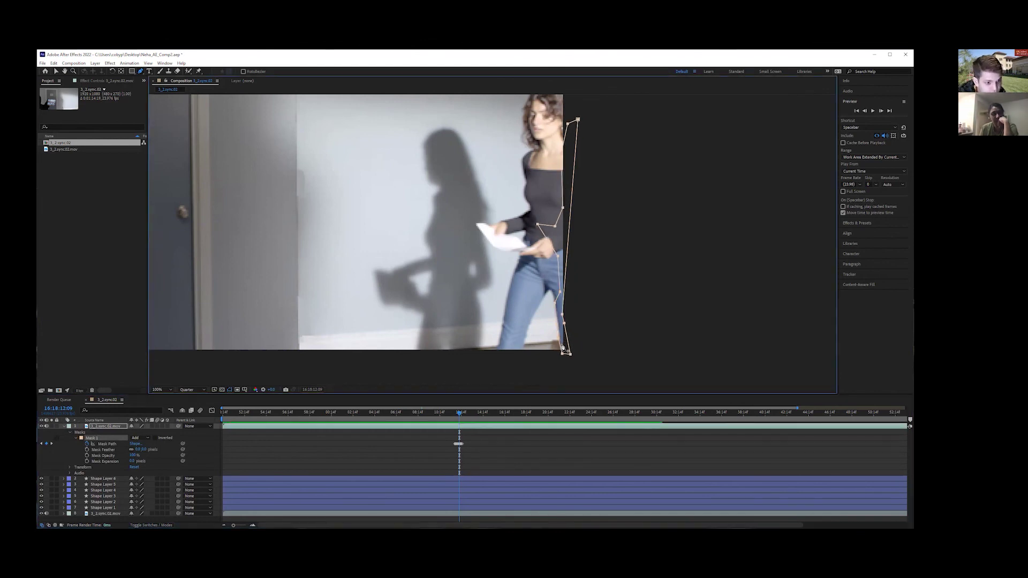
click(560, 345)
drag(562, 348, 564, 348)
key(ctrl+z)
click(560, 345)
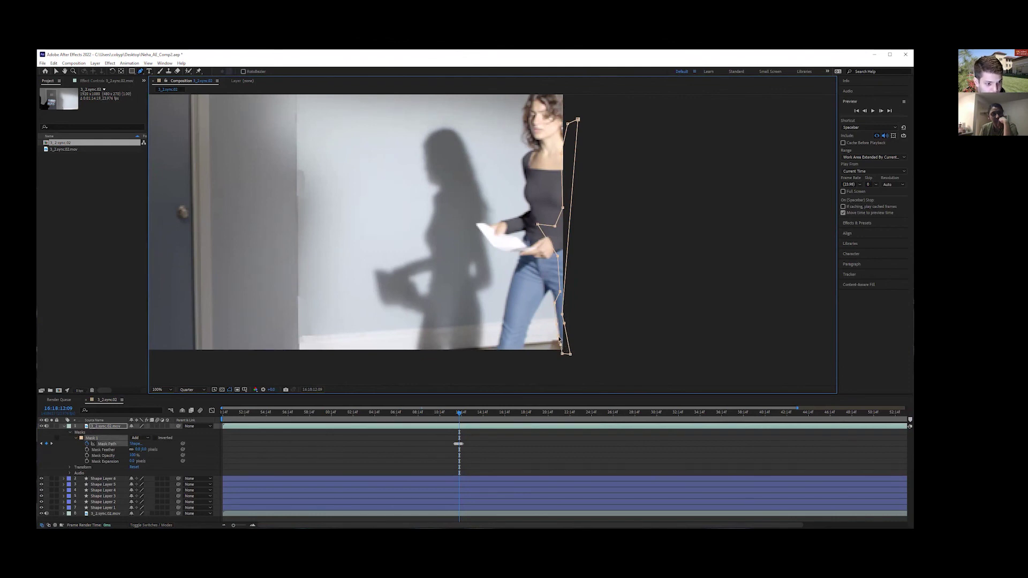
Preview the footage past the entrance, move to 16:18:13:10, and save the project.
key(space)
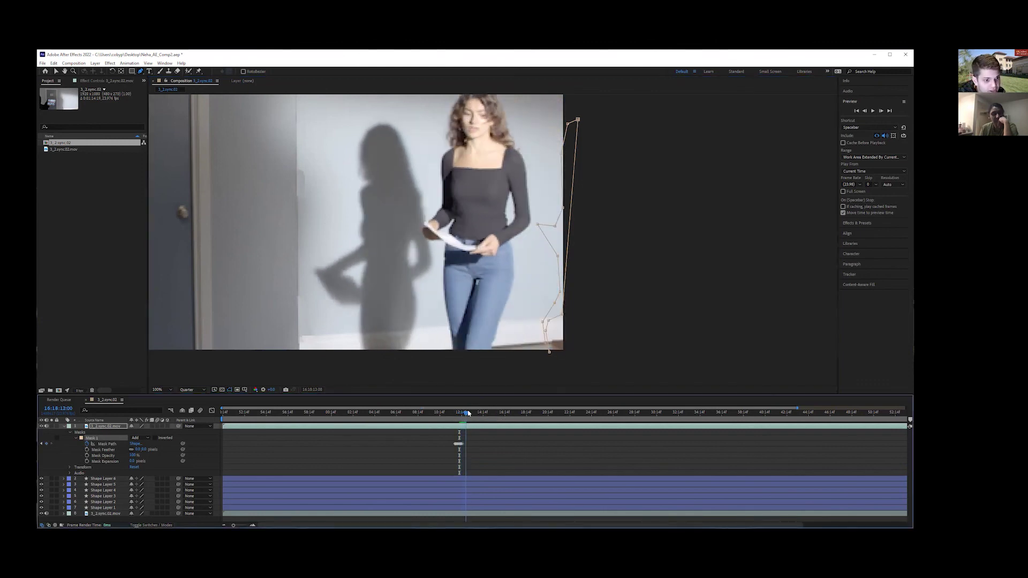
drag(467, 413, 471, 413)
key(ctrl+s)
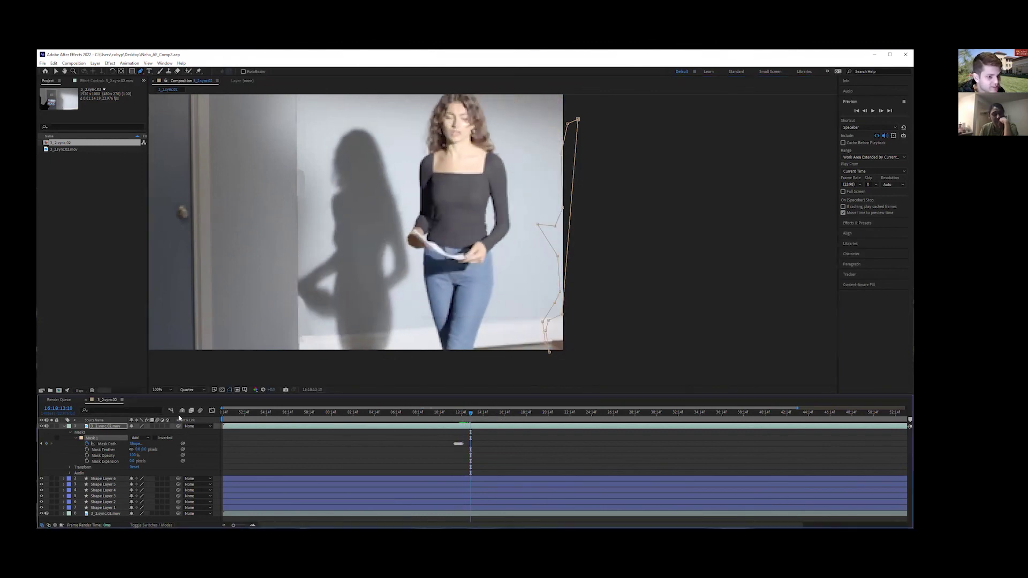
At 16:18:22:06, select all the mask's points and move the whole mask onto the woman leaning toward the door.
drag(234, 525, 207, 517)
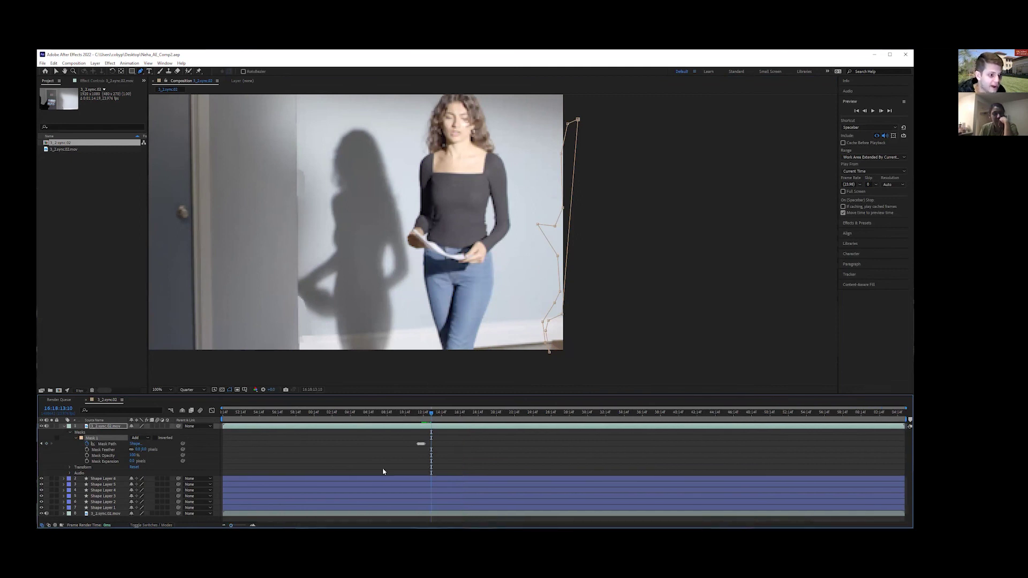
mouse_move(435, 417)
mouse_down()
mouse_move(451, 414)
mouse_move(432, 416)
mouse_up()
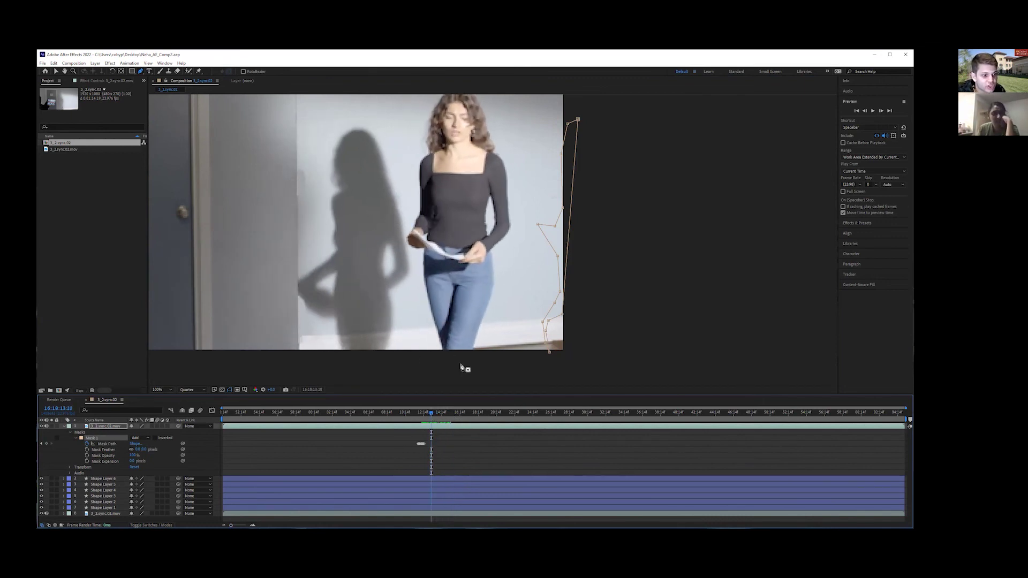
drag(436, 418, 517, 413)
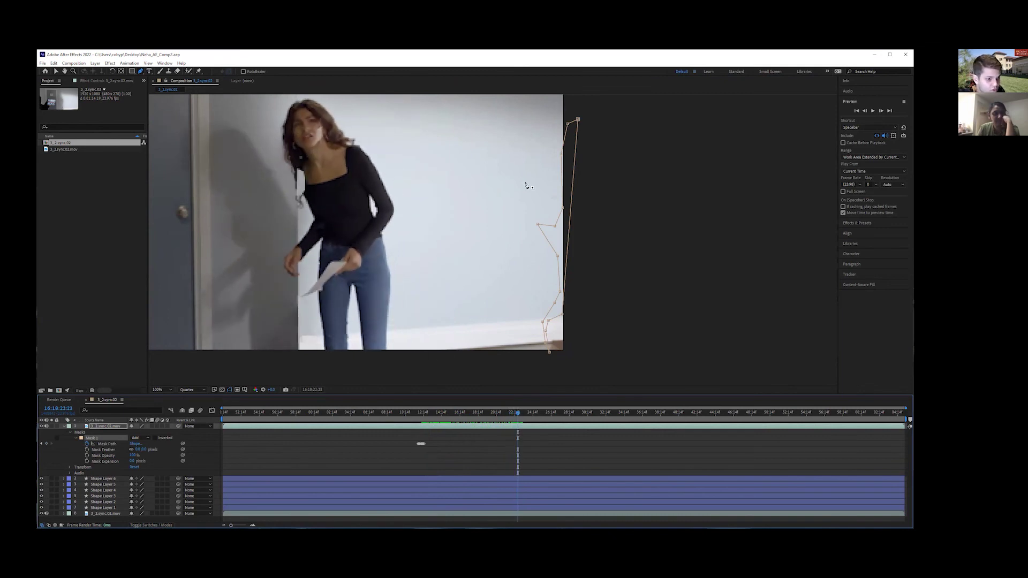
click(518, 414)
drag(518, 414, 511, 417)
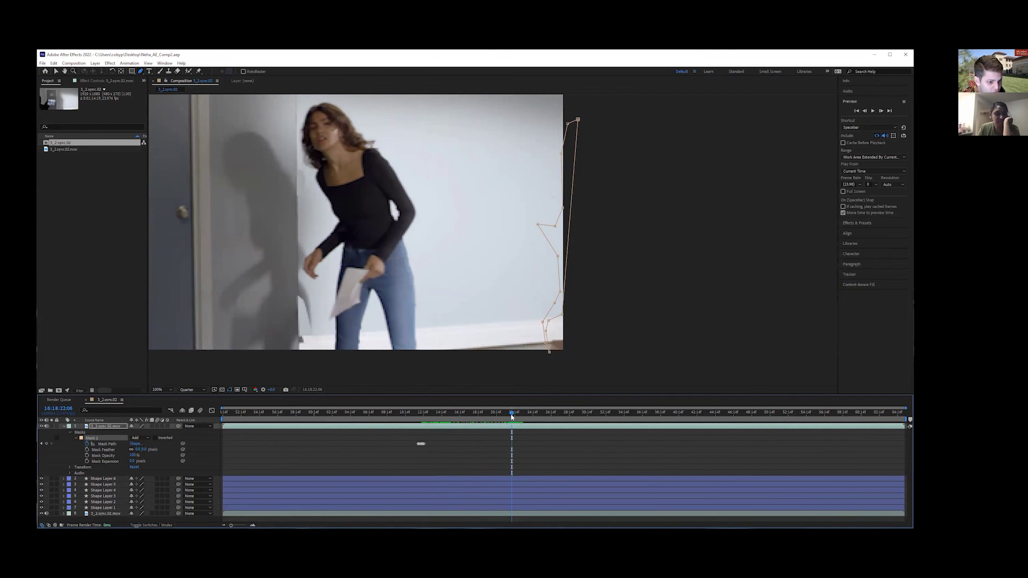
click(602, 109)
key(ctrl+z)
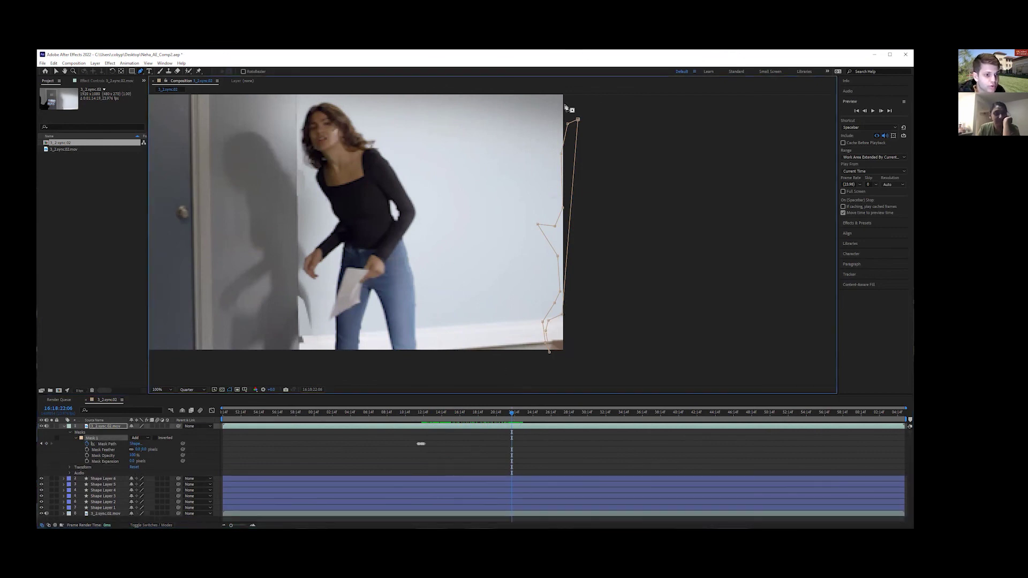
click(57, 71)
drag(626, 114, 532, 329)
drag(568, 124, 311, 110)
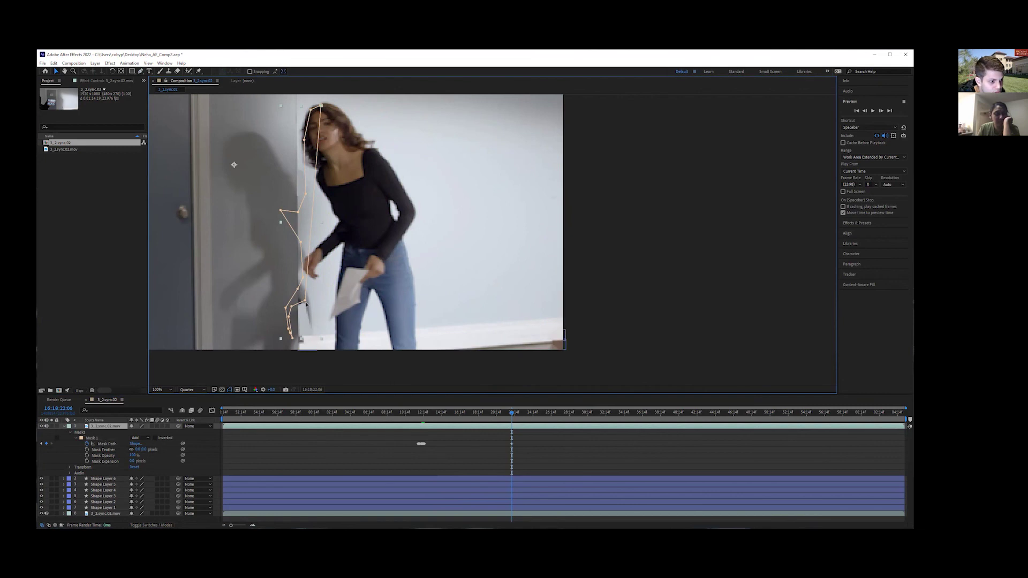
At 16:18:22:06, reshape the upper mask around the woman's head, rear shoulder and elbow, and along the front of her torso and arm.
drag(316, 169, 371, 140)
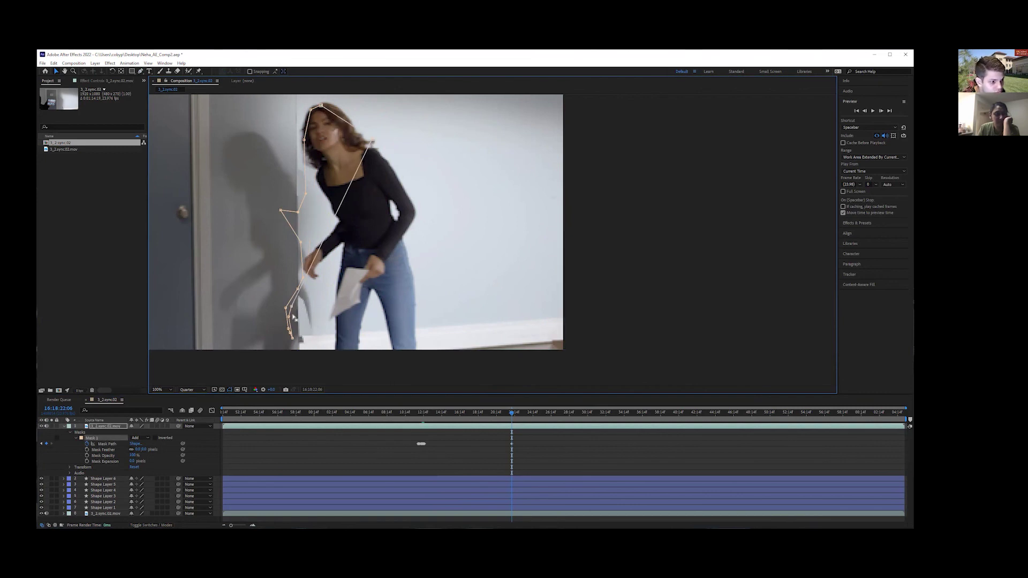
drag(292, 311, 424, 210)
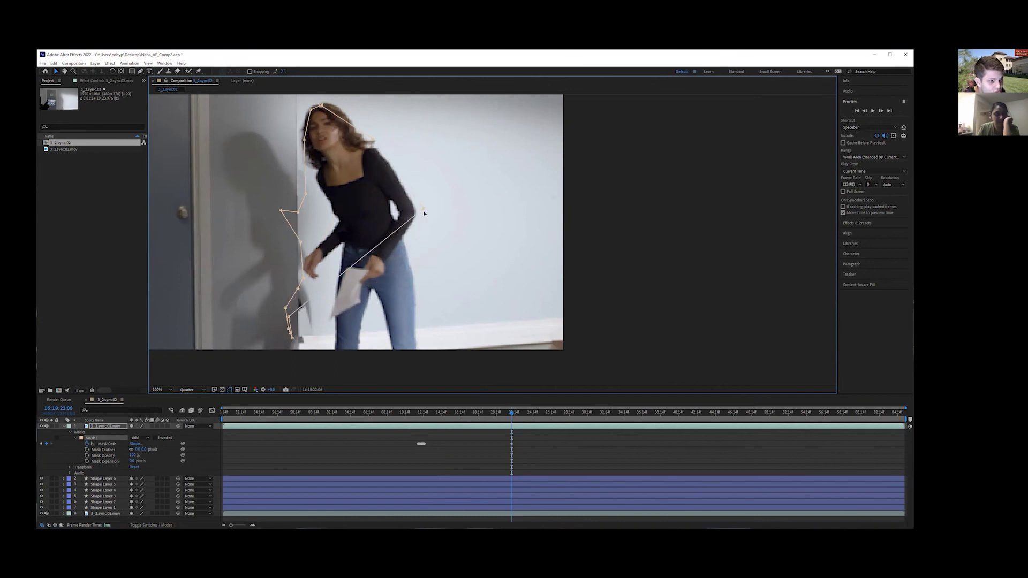
drag(306, 193, 317, 167)
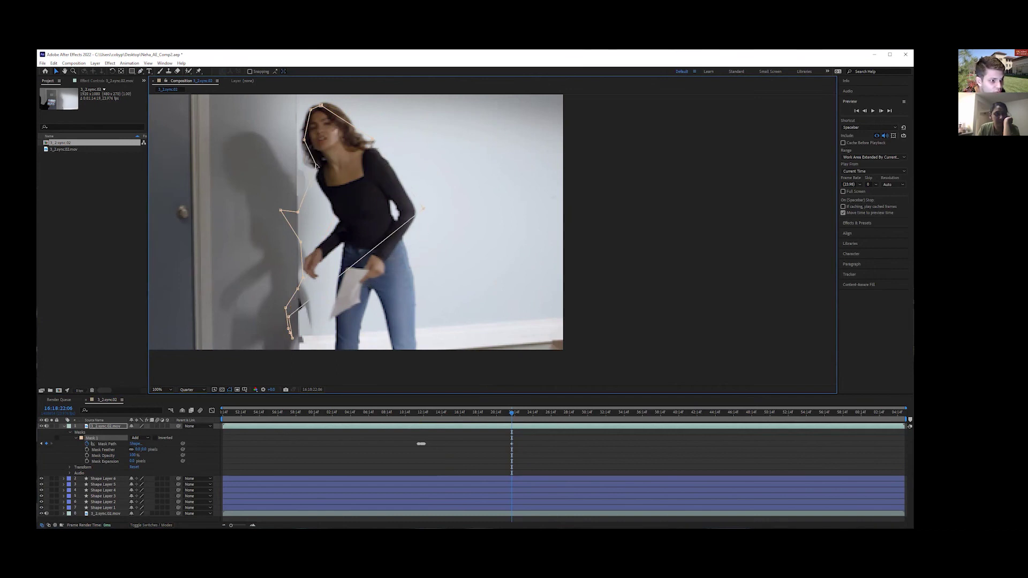
drag(298, 211, 333, 215)
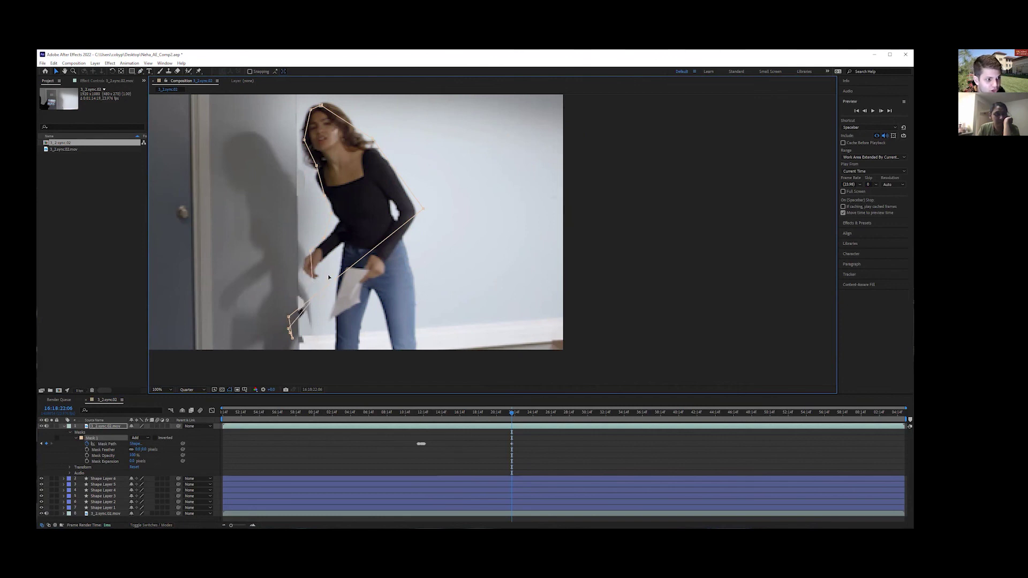
At 16:18:22:06, spread the mask's lower points around the woman's legs and down to the frame's lower edge.
drag(289, 317, 413, 349)
drag(289, 330, 338, 307)
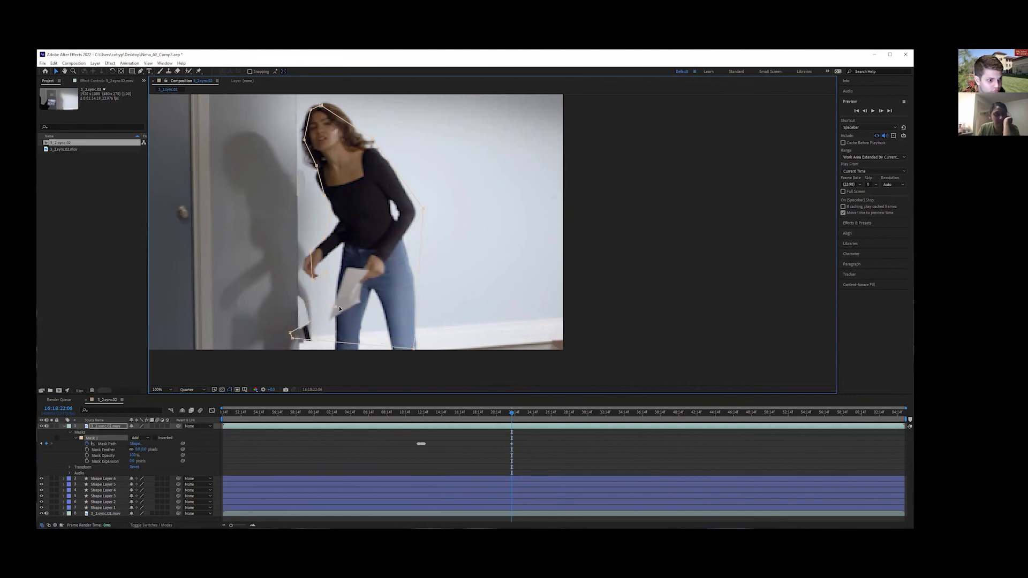
drag(291, 335, 339, 354)
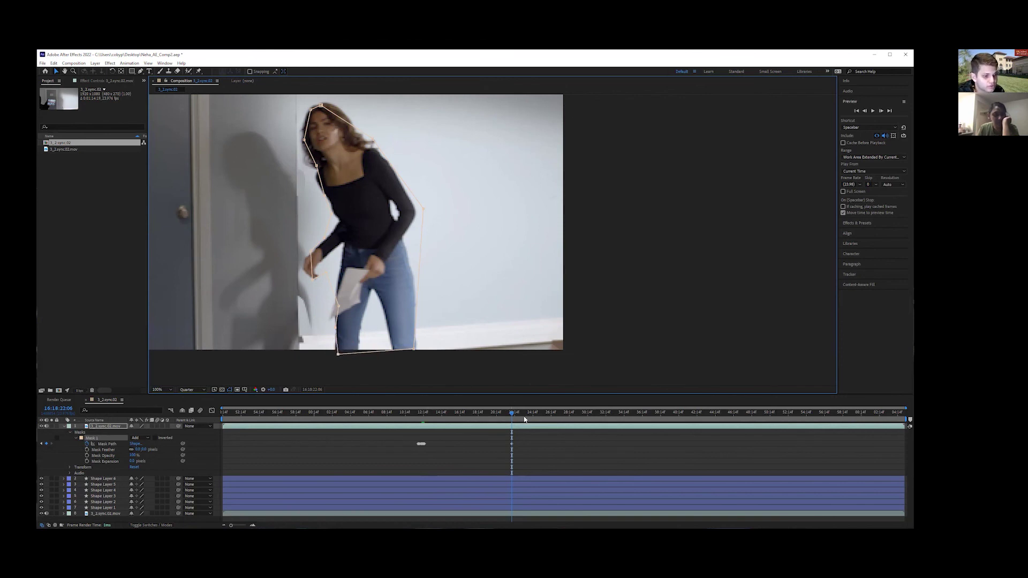
At 16:18:22:15, try to pull the mask's front points out to the woman's hair and shoulder.
mouse_move(513, 413)
mouse_down()
mouse_move(409, 413)
mouse_move(526, 405)
mouse_move(503, 407)
mouse_move(515, 402)
mouse_up()
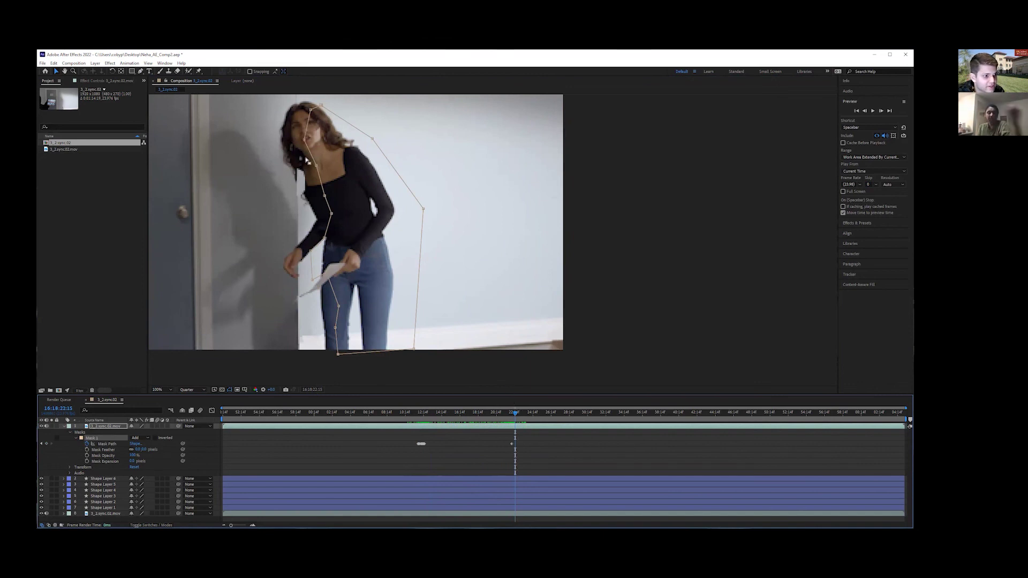
drag(316, 167, 293, 182)
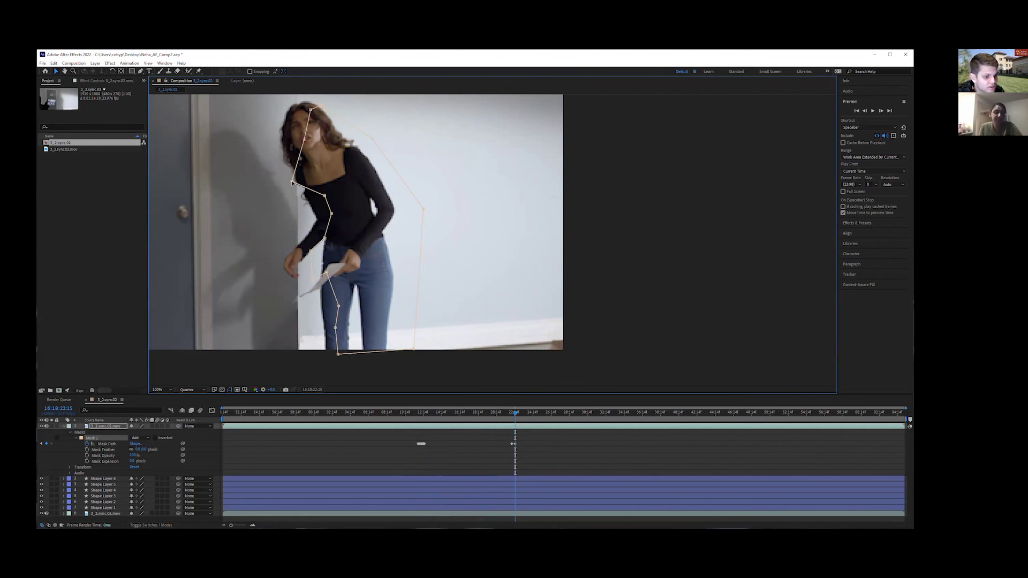
key(ctrl+z)
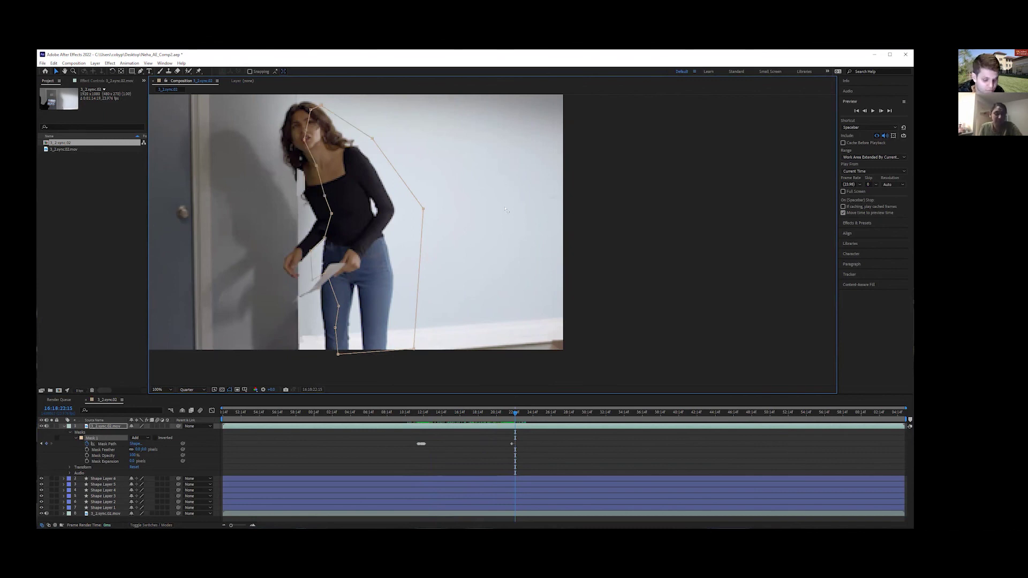
View the whole frame at 50% with the mask deselected to check the woman against the wall patches.
scroll(506, 210, down, 3)
scroll(506, 210, up, 1)
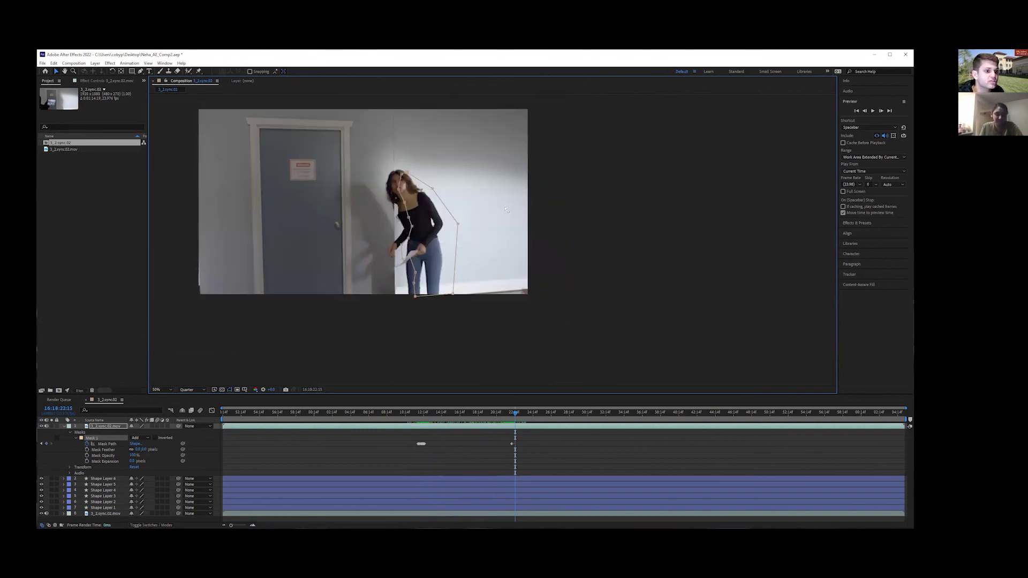
click(613, 180)
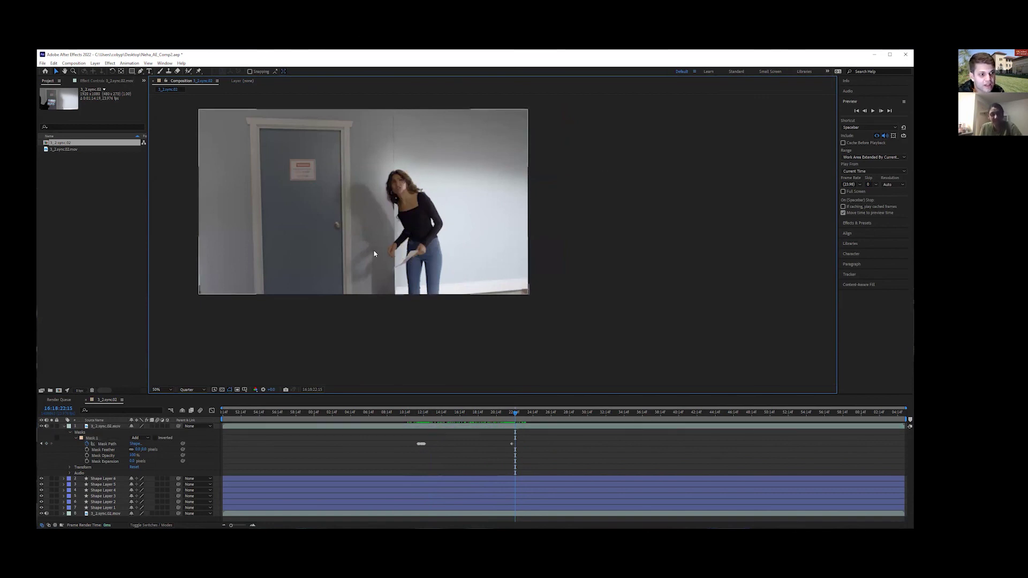